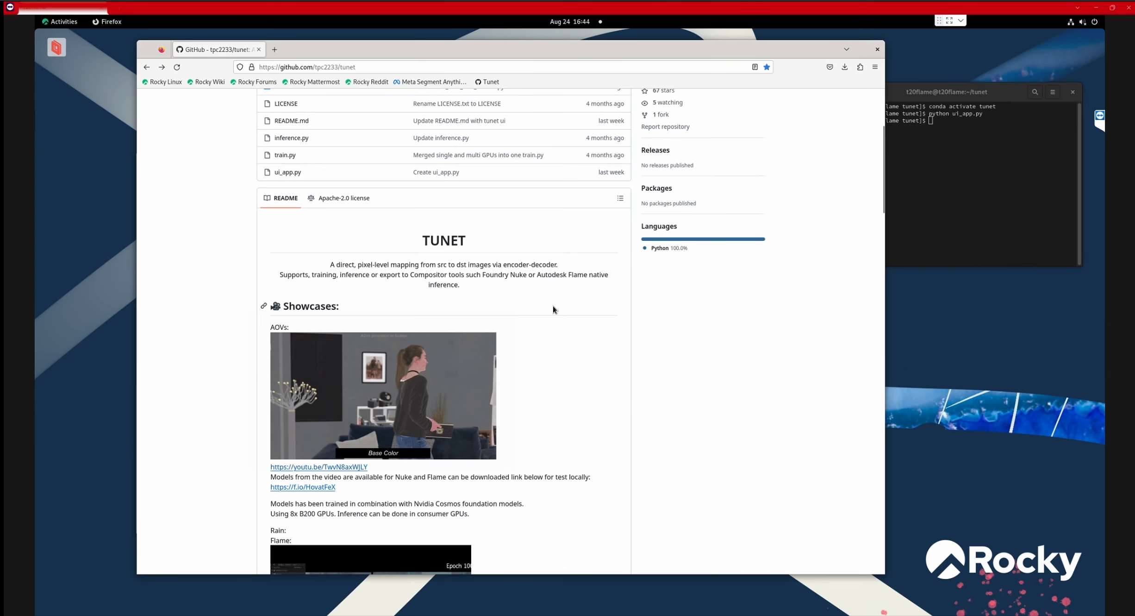
- Copy the launch command python ui_app.py from the how-to-use section of the Tunet README
scroll(1069, 567, "down", 2)
scroll(554, 312, "down", 10)
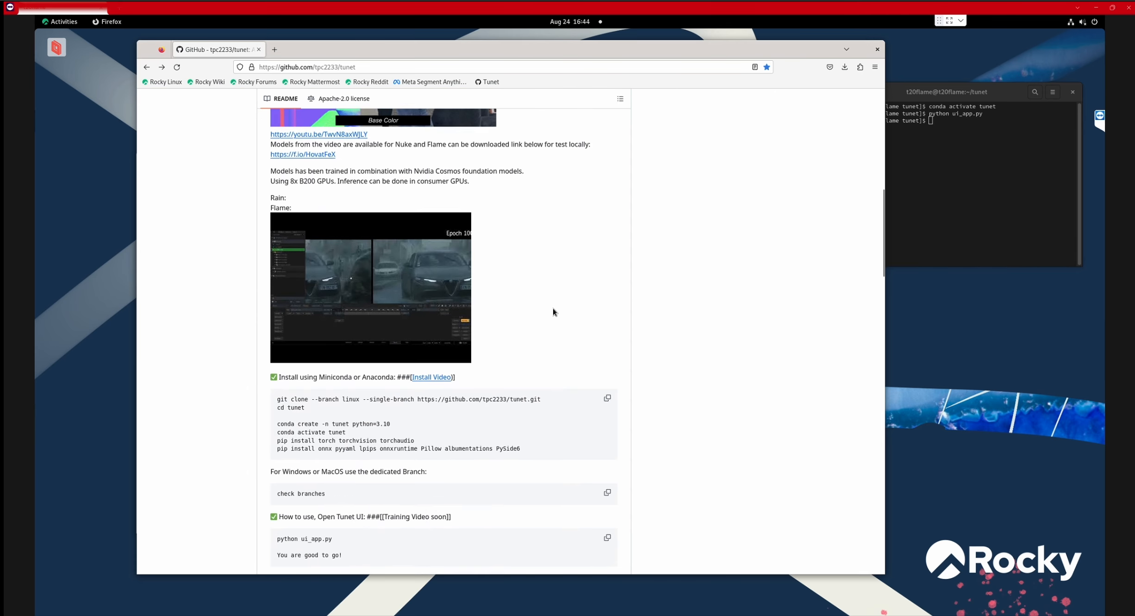
left_click_drag(337, 347, 267, 348)
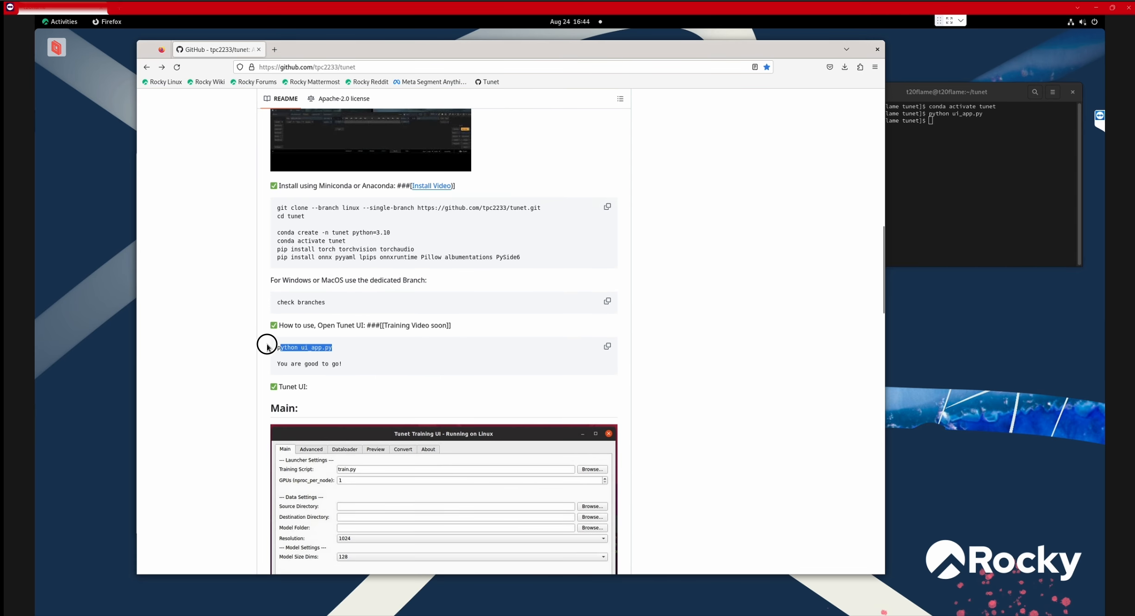
right_click(315, 349)
left_click(347, 356)
- Run the copied python ui_app.py command in the terminal and move the Tunet Training UI window away from the README
left_click(951, 169)
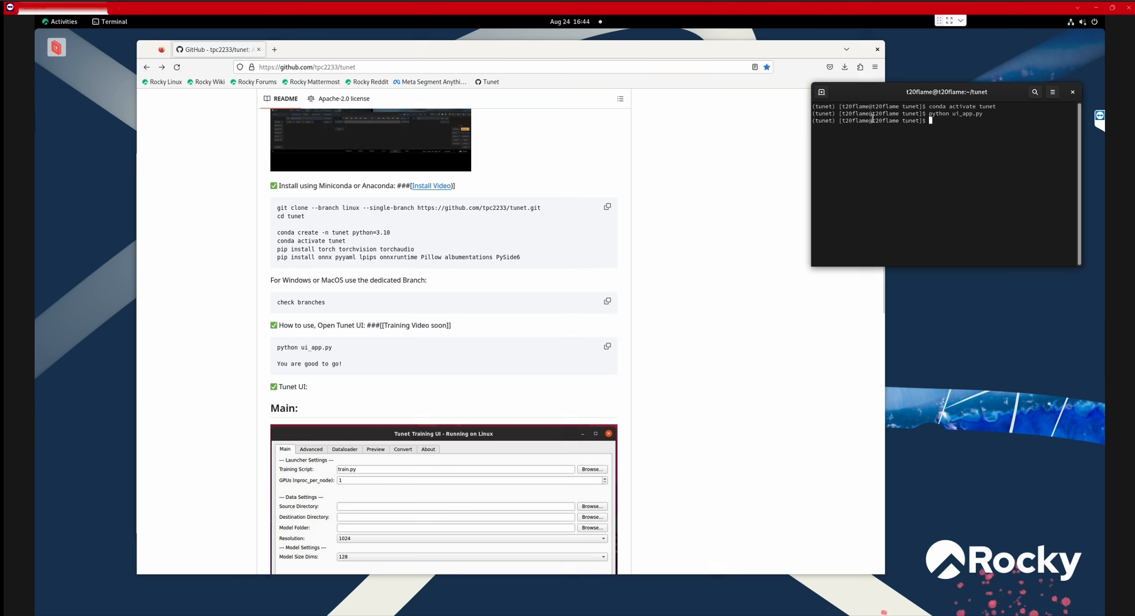
right_click(917, 151)
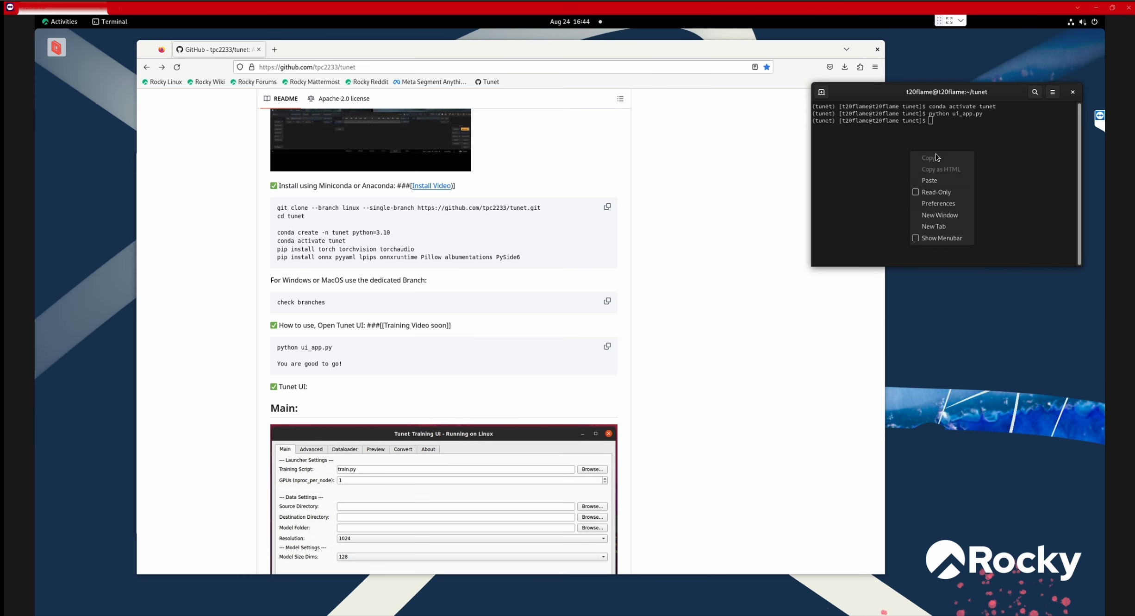
left_click(936, 181)
key("Return")
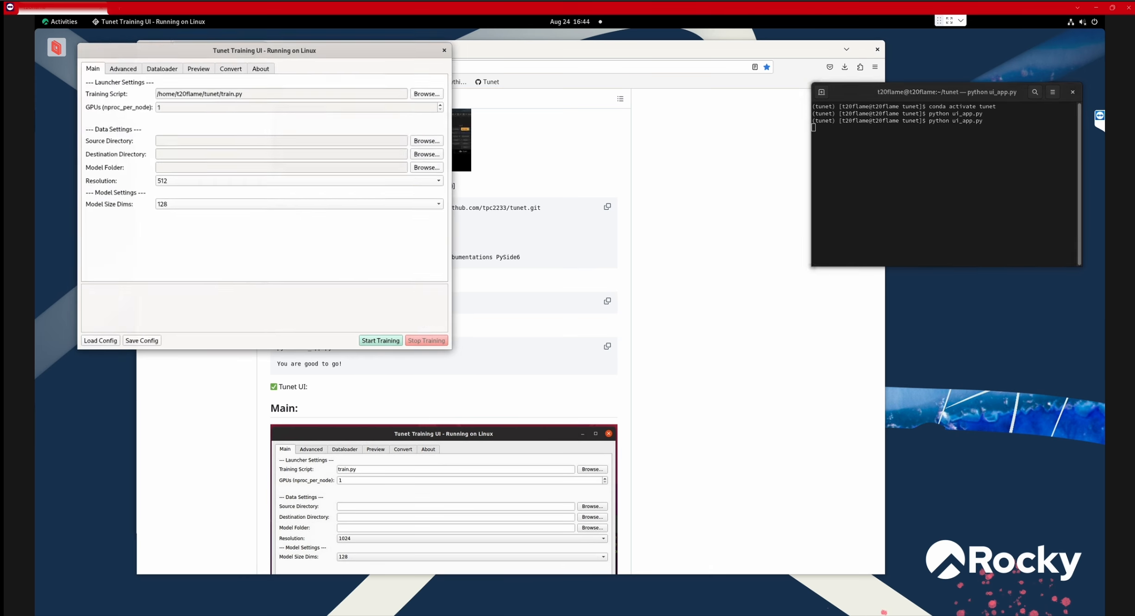
left_click_drag(348, 49, 786, 142)
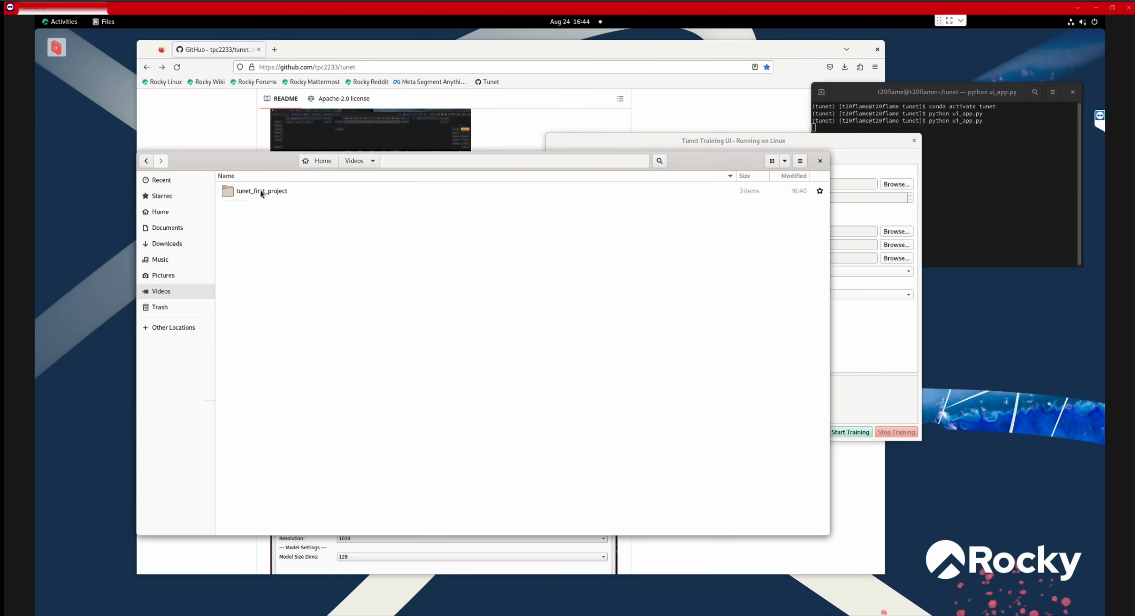
- Look inside the tunet_first_project folder and return to the Videos folder
left_click(261, 192)
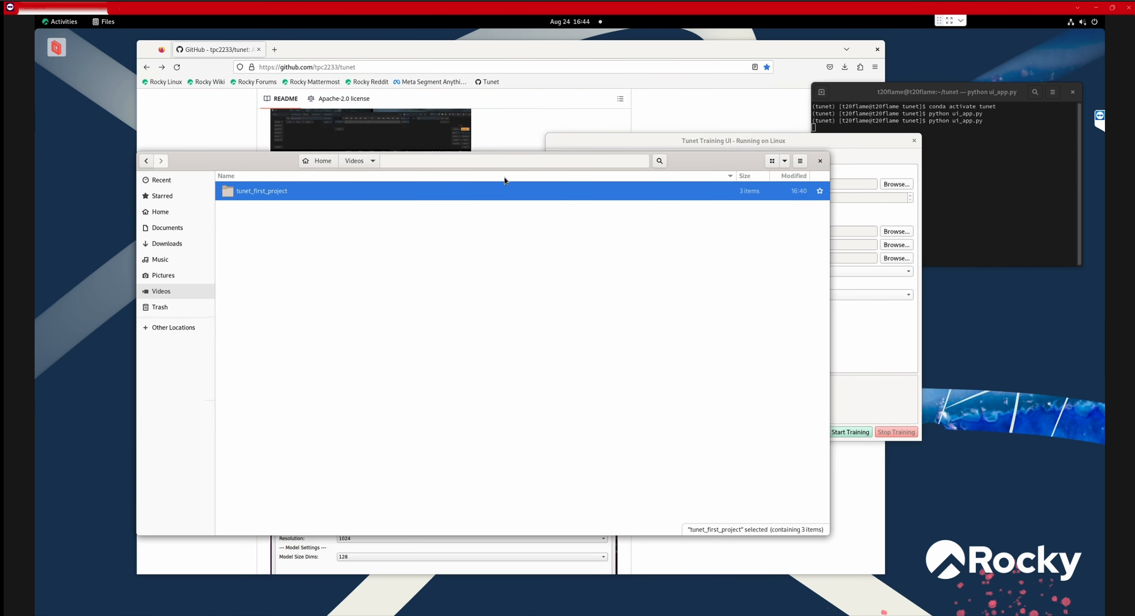
double_click(266, 201)
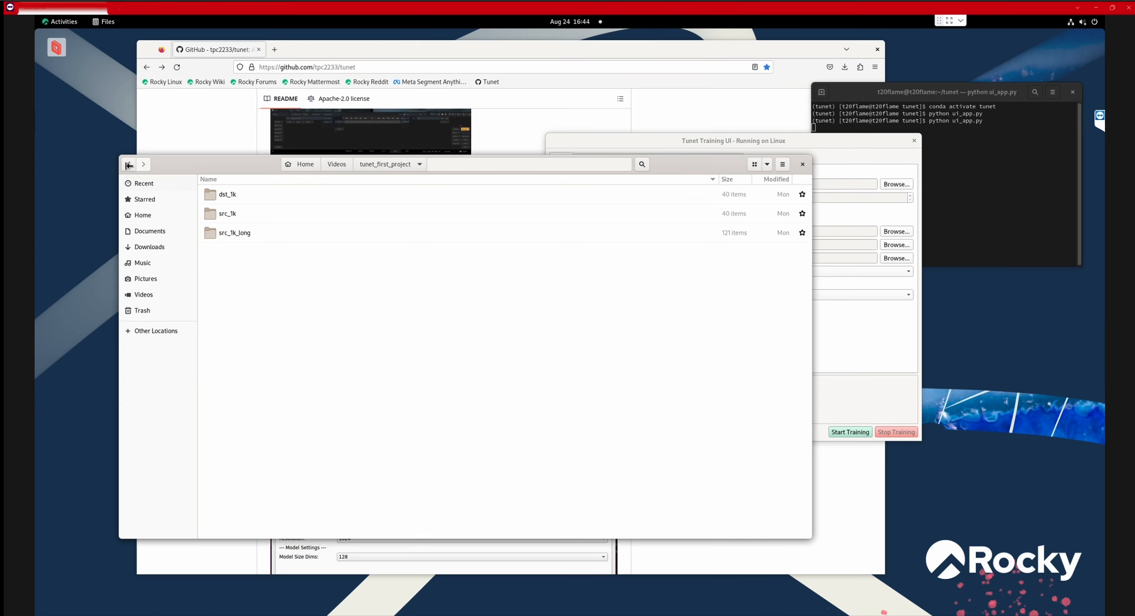
left_click_drag(253, 166, 247, 167)
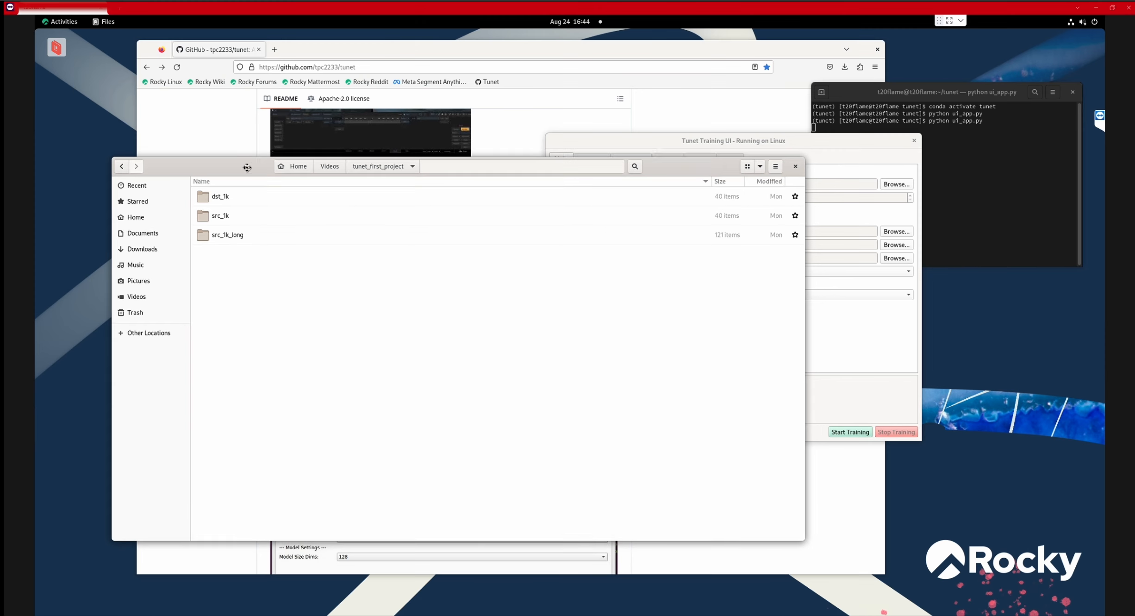
left_click(124, 169)
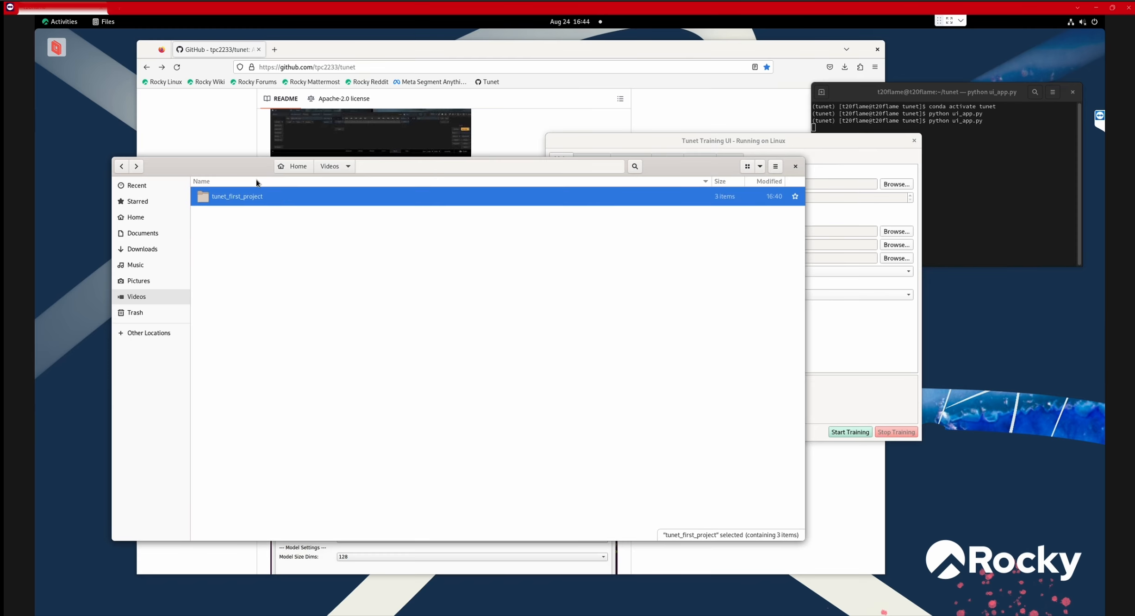
left_click_drag(254, 171, 246, 178)
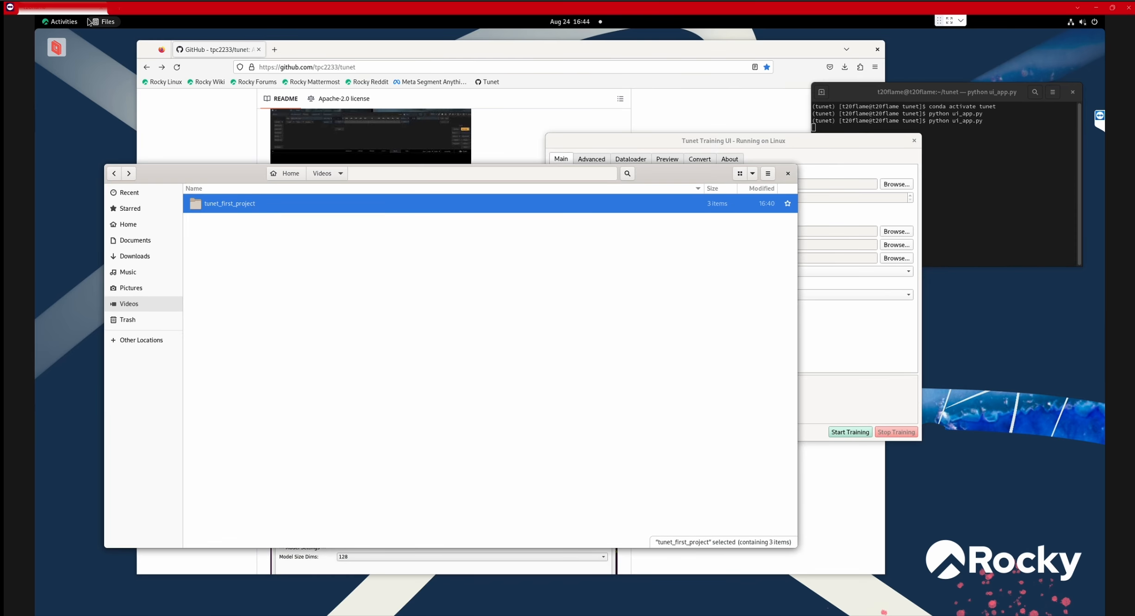
- Switch to Flame, play and scrub through the dog_tunet clip from Reel 1, and return to the reels
left_click(62, 21)
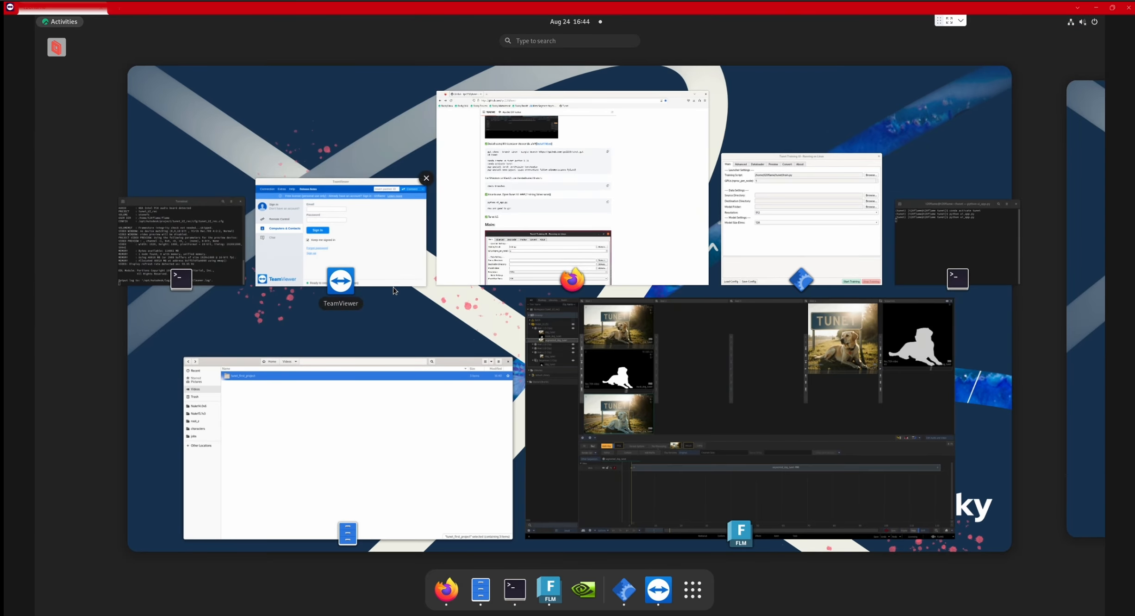
left_click(617, 324)
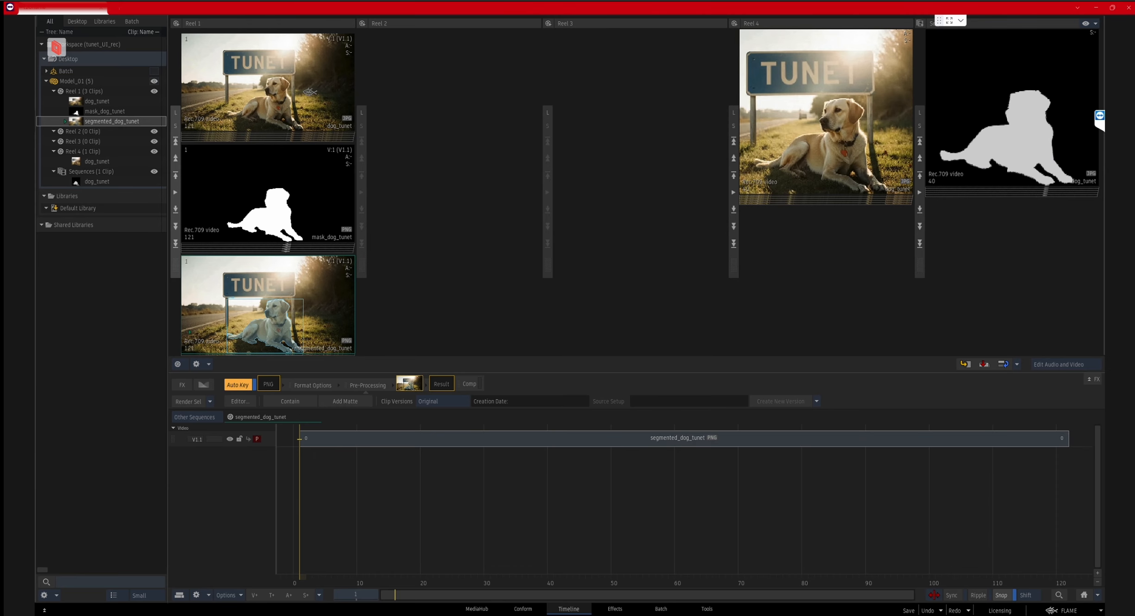
double_click(310, 92)
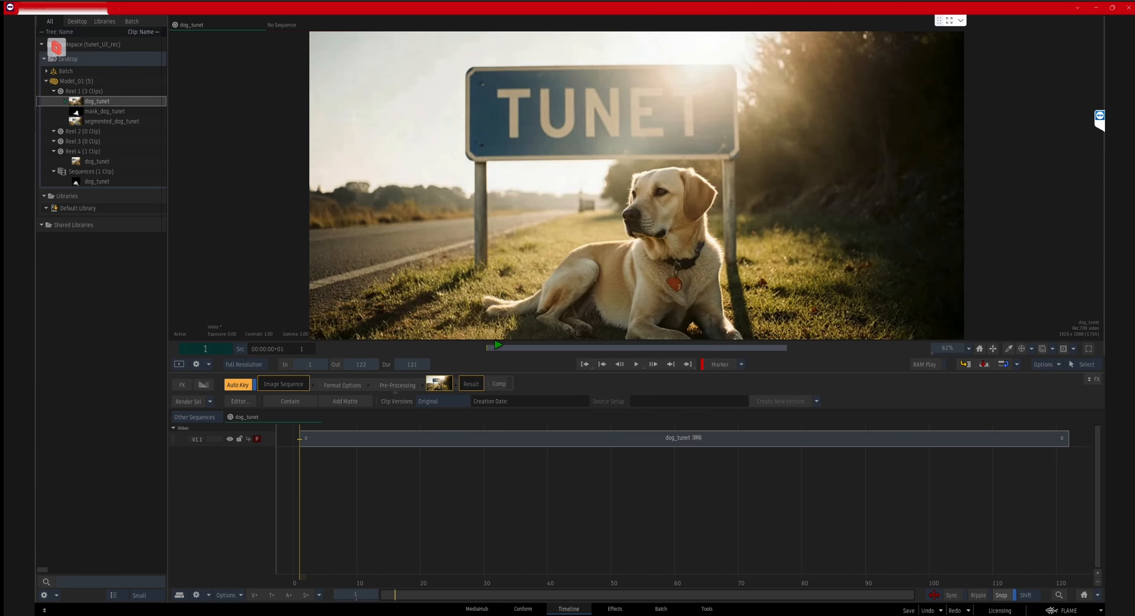
key("space")
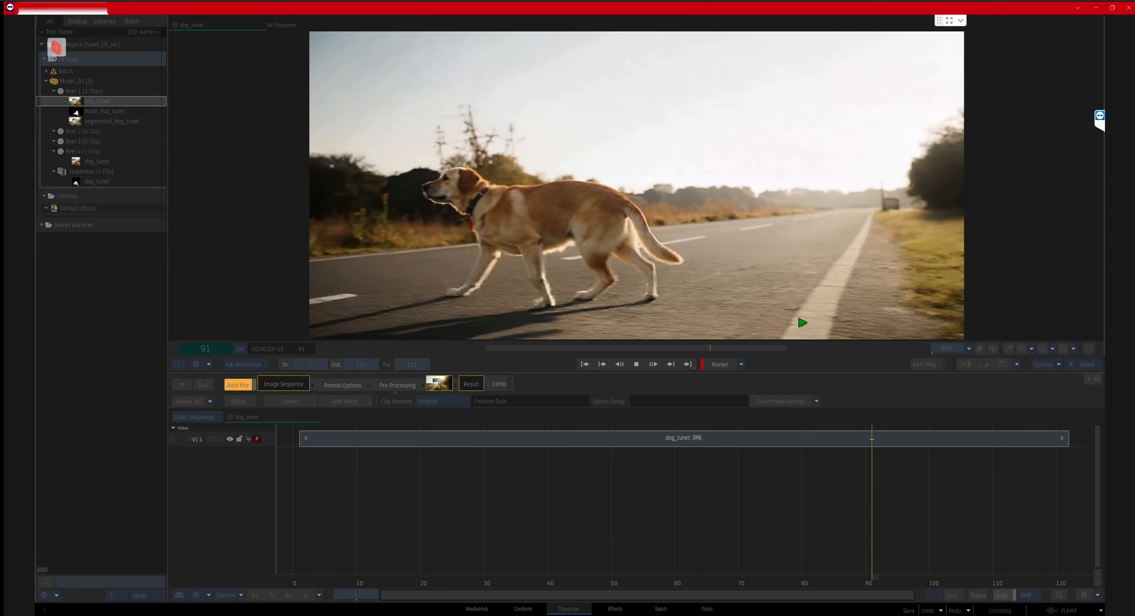
left_click_drag(776, 350, 534, 350)
key("Escape")
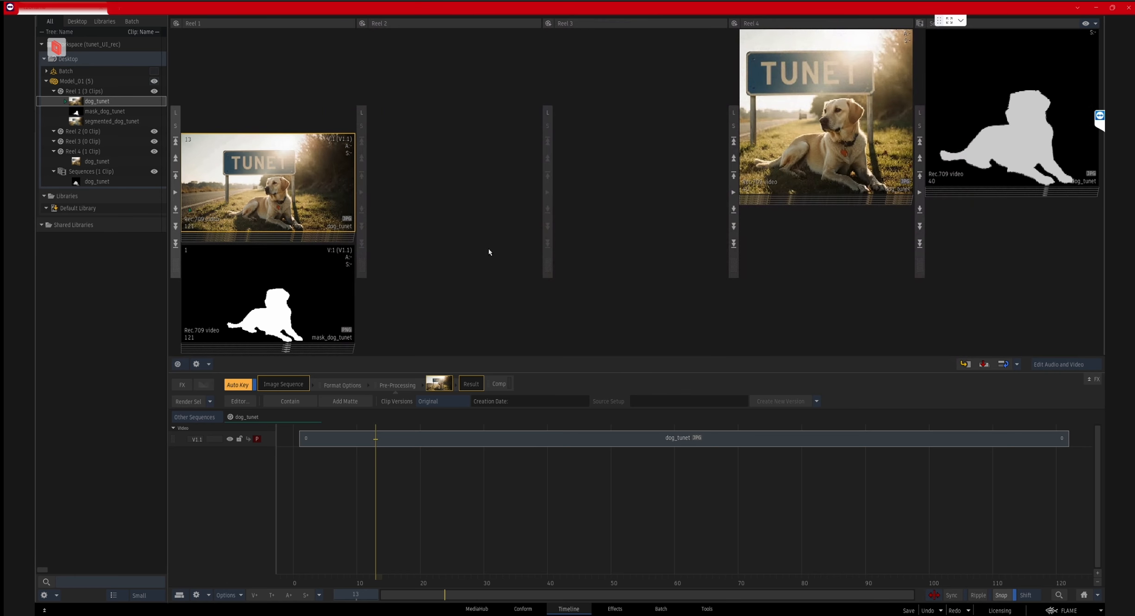
- Review the segmented_dog_tunet clip in Reel 1 by playing and scrubbing through it, and return to the reels
scroll(283, 193, "down", 3)
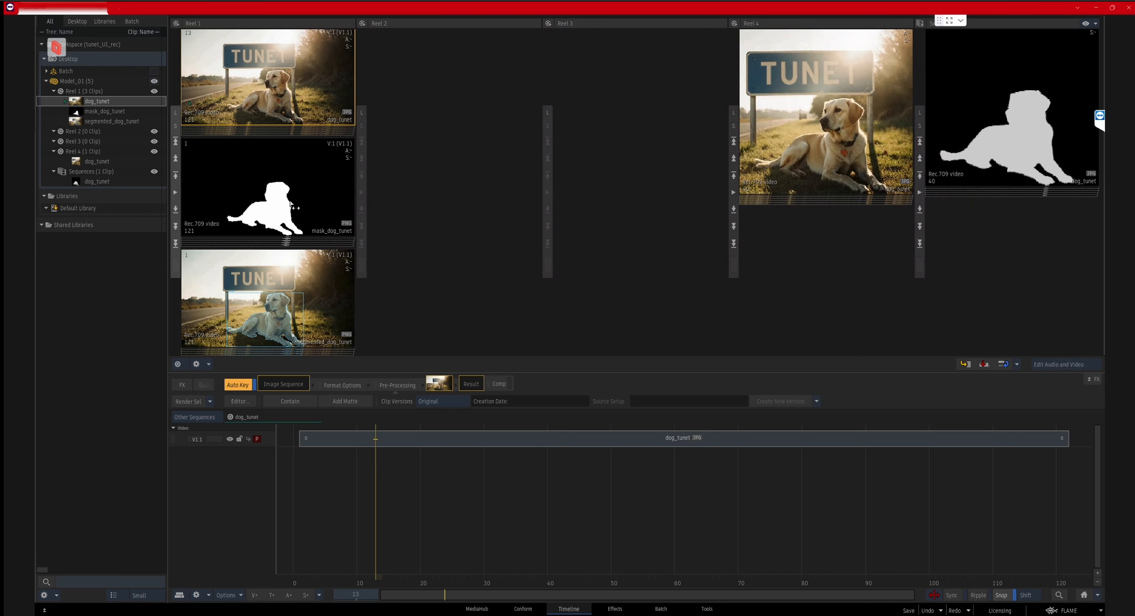
scroll(305, 76, "down", 1)
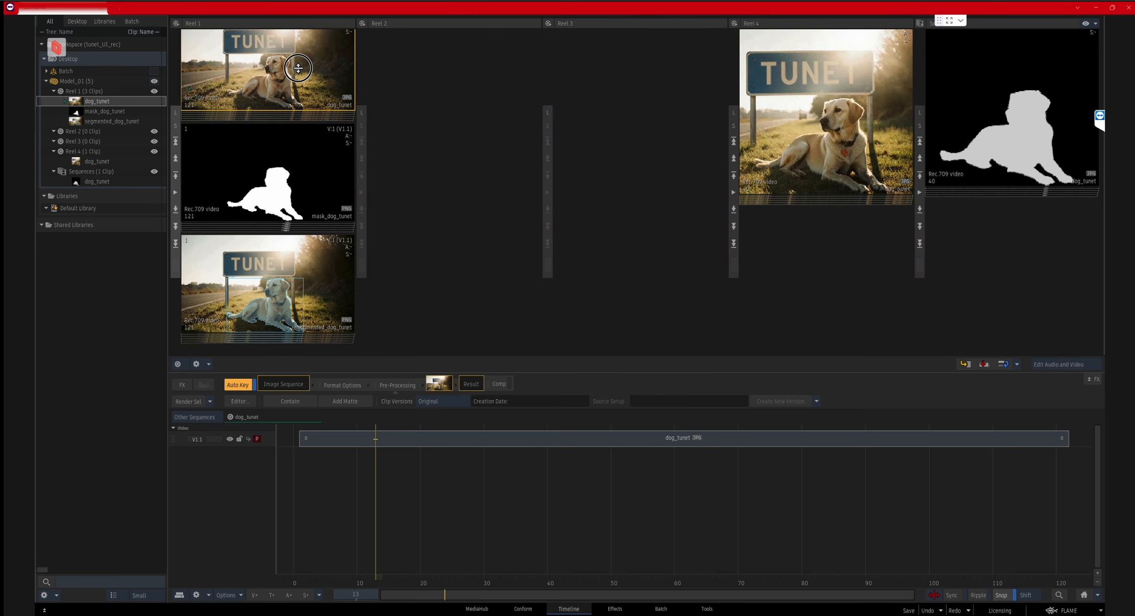
left_click(322, 282)
scroll(320, 274, "down", 1)
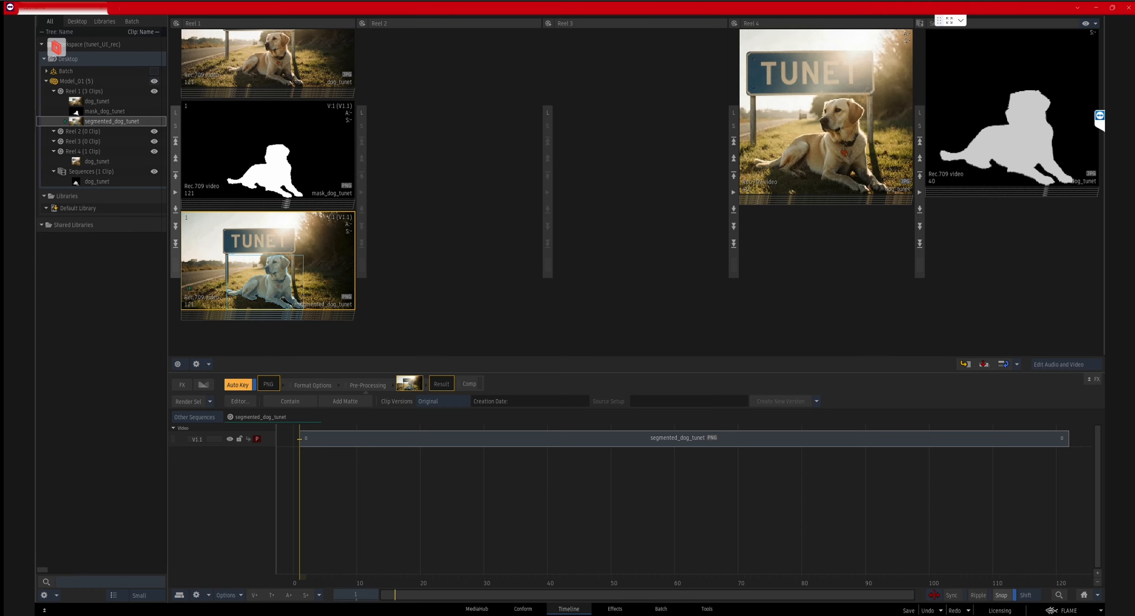
key("Escape")
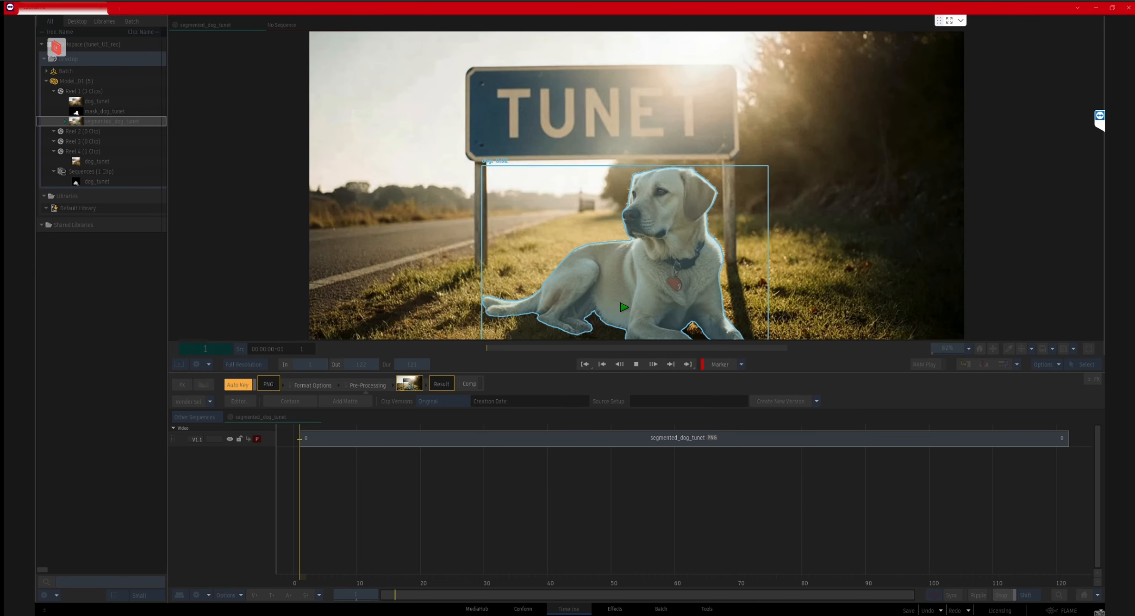
key("space")
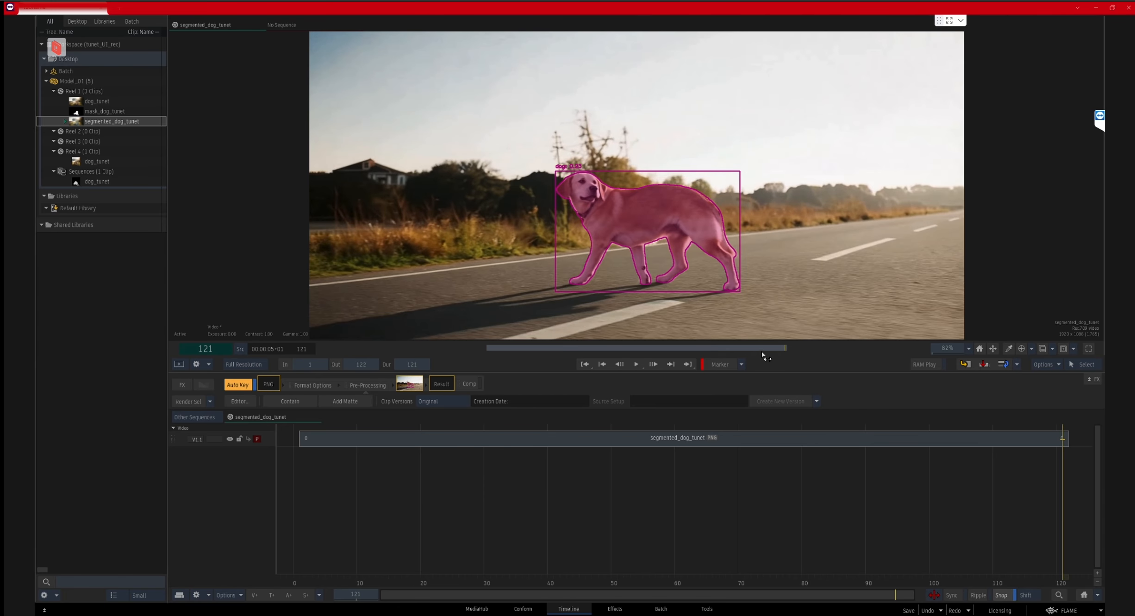
left_click_drag(762, 353, 506, 349)
key("space")
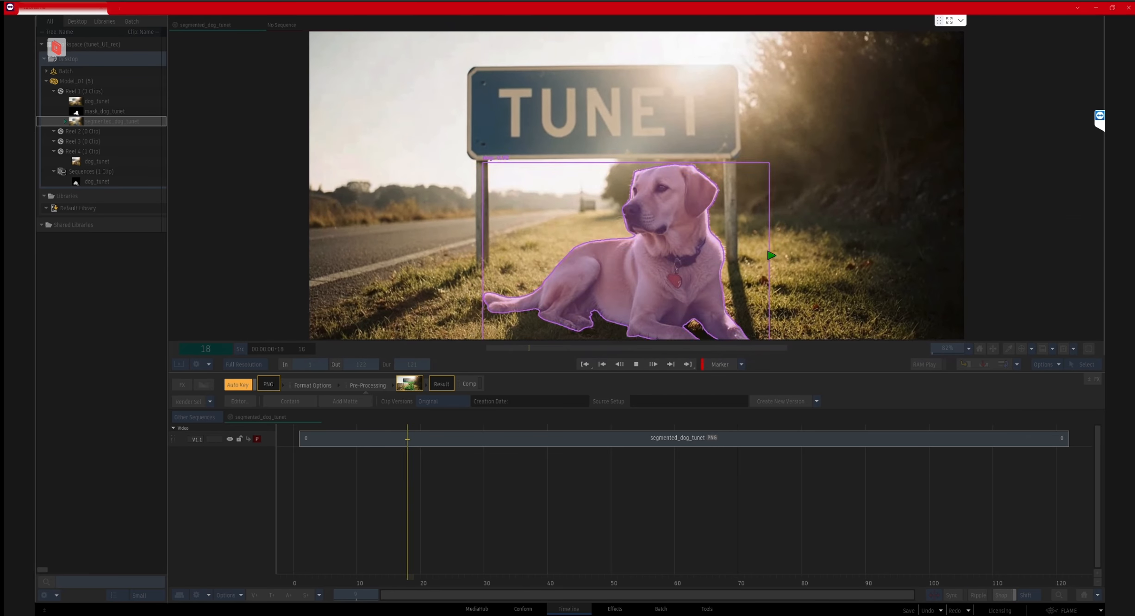
key("space")
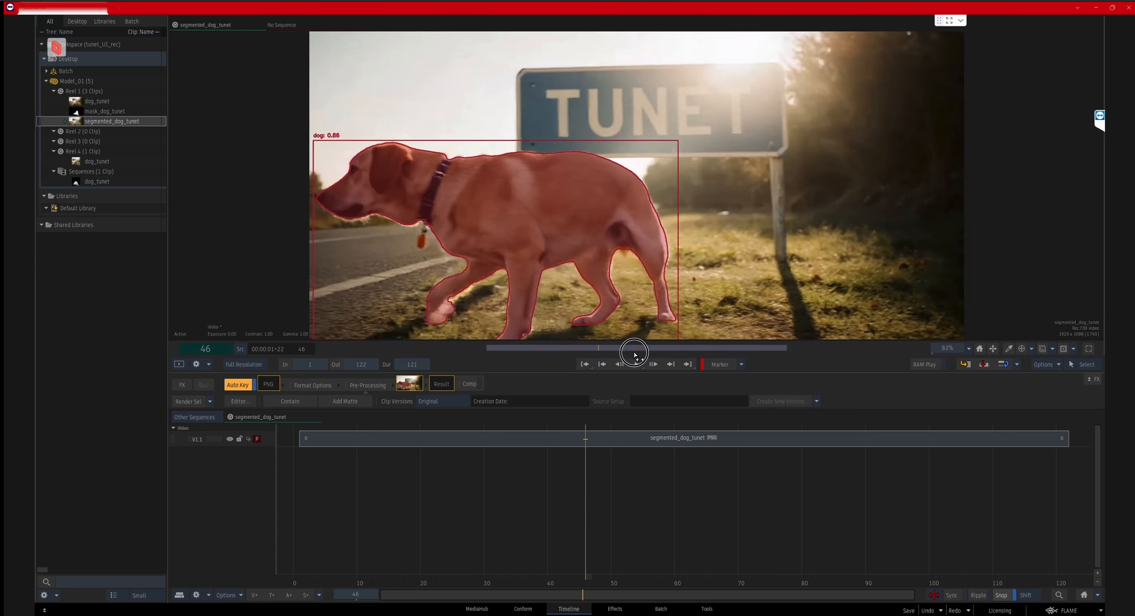
left_click_drag(635, 353, 683, 348)
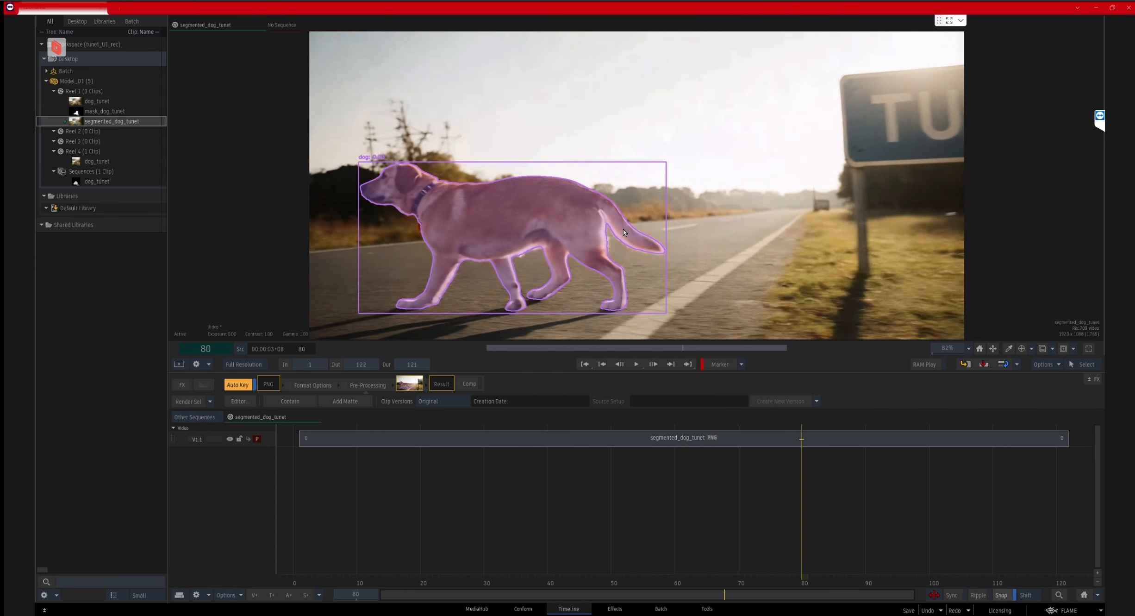
key("Escape")
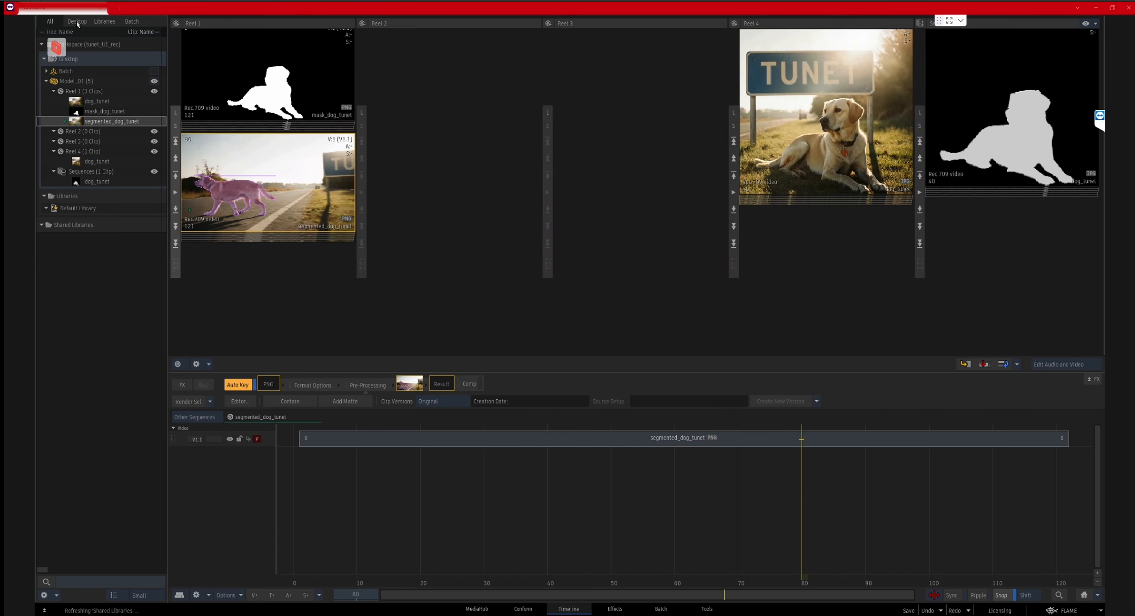
- Switch to Firefox, open the bookmarked Meta Segment Anything page, and examine the SAM 2 heading
left_click(1068, 611)
left_click(433, 82)
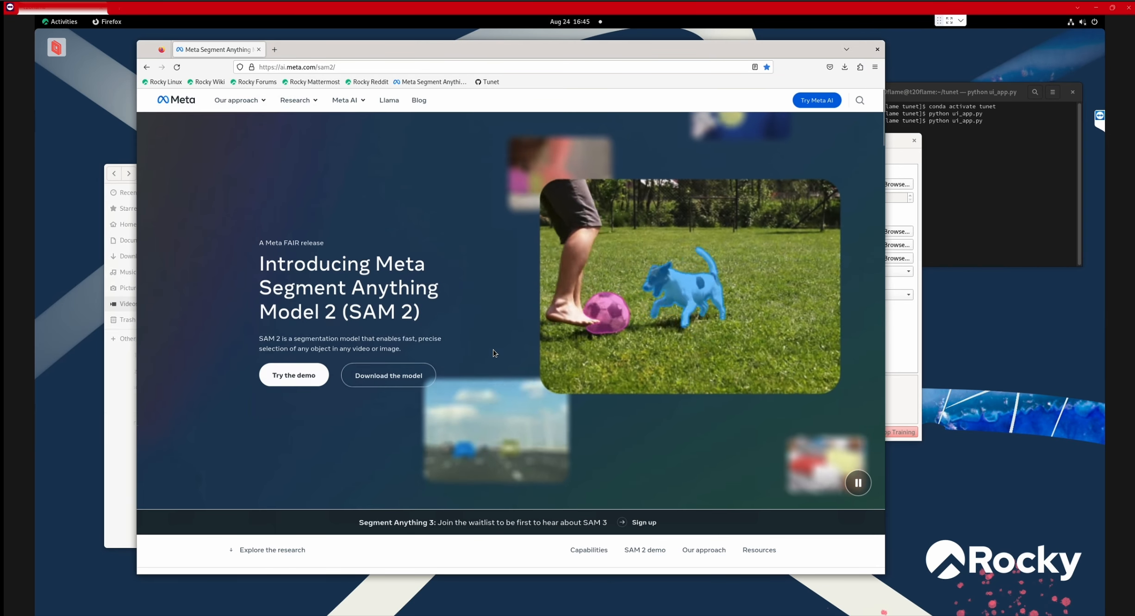
left_click_drag(350, 320, 424, 320)
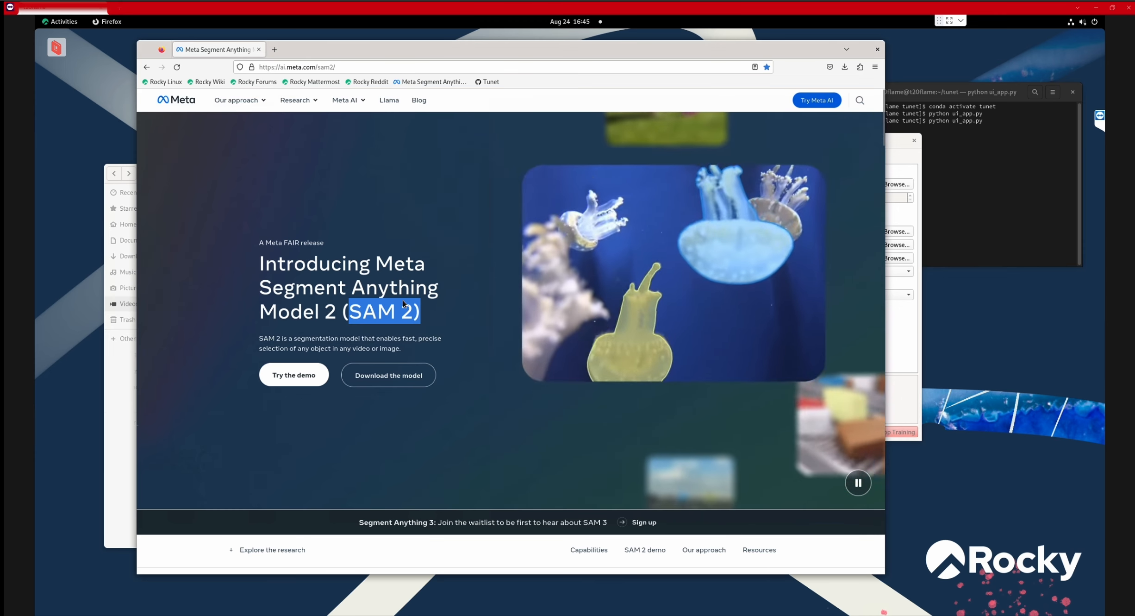
left_click_drag(366, 288, 377, 289)
left_click(432, 318)
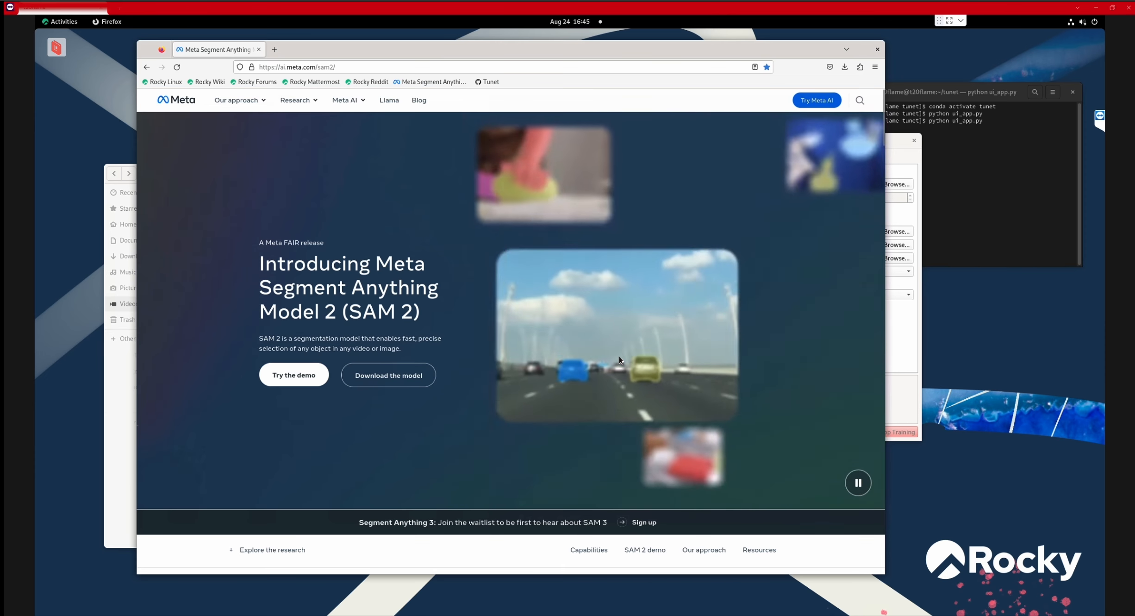
- Examine the SAM 2 landing page and its Segment Anything 3 waitlist announcement
scroll(631, 337, "down", 8)
scroll(631, 343, "up", 8)
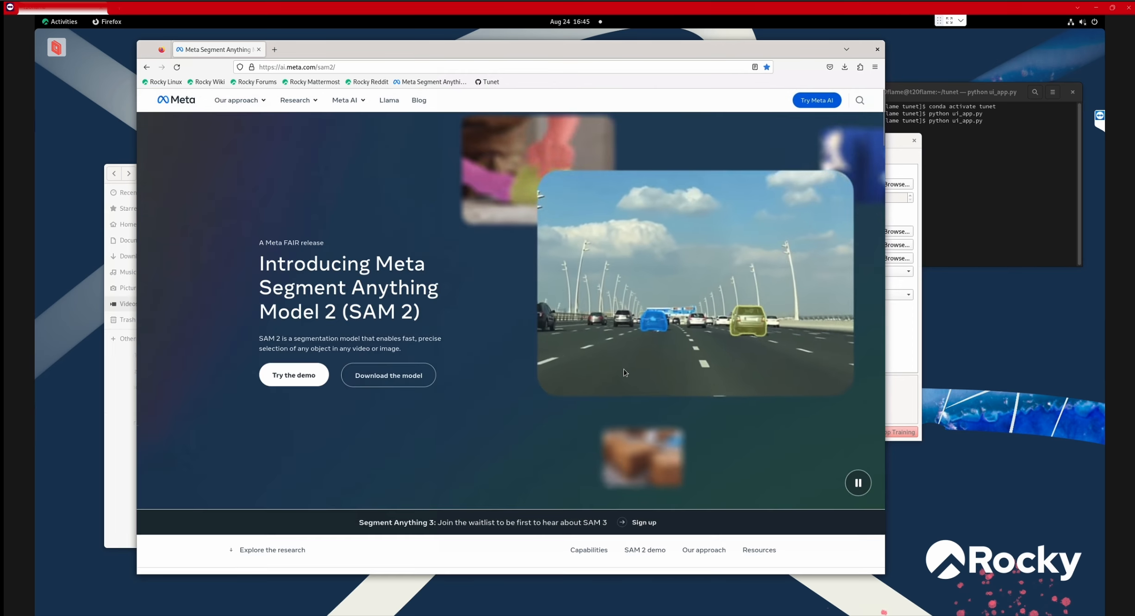
scroll(624, 369, "down", 2)
left_click_drag(557, 424, 609, 427)
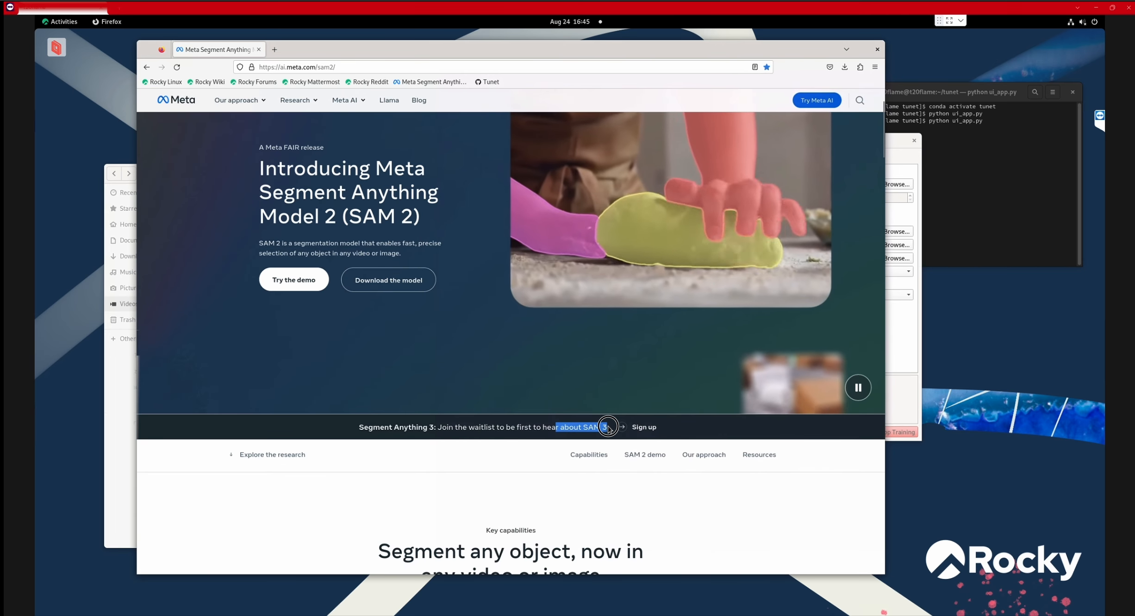
left_click(606, 428)
- Open the dataset exploration page from the SAM 2 additional resources and highlight the overview paragraph on how the videos were collected
scroll(624, 413, "down", 20)
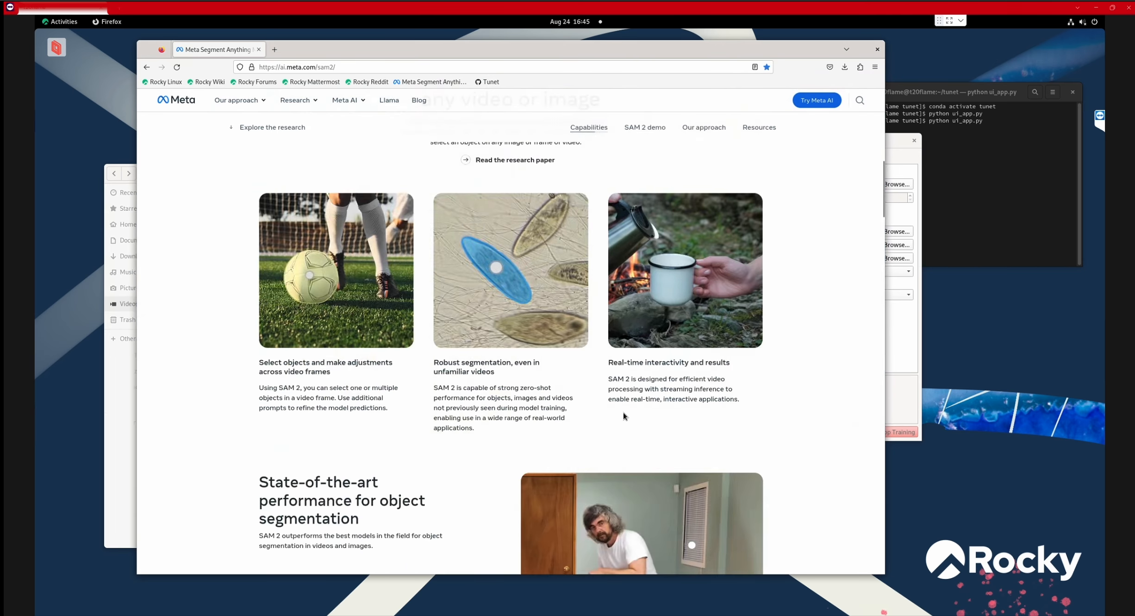
scroll(623, 413, "down", 10)
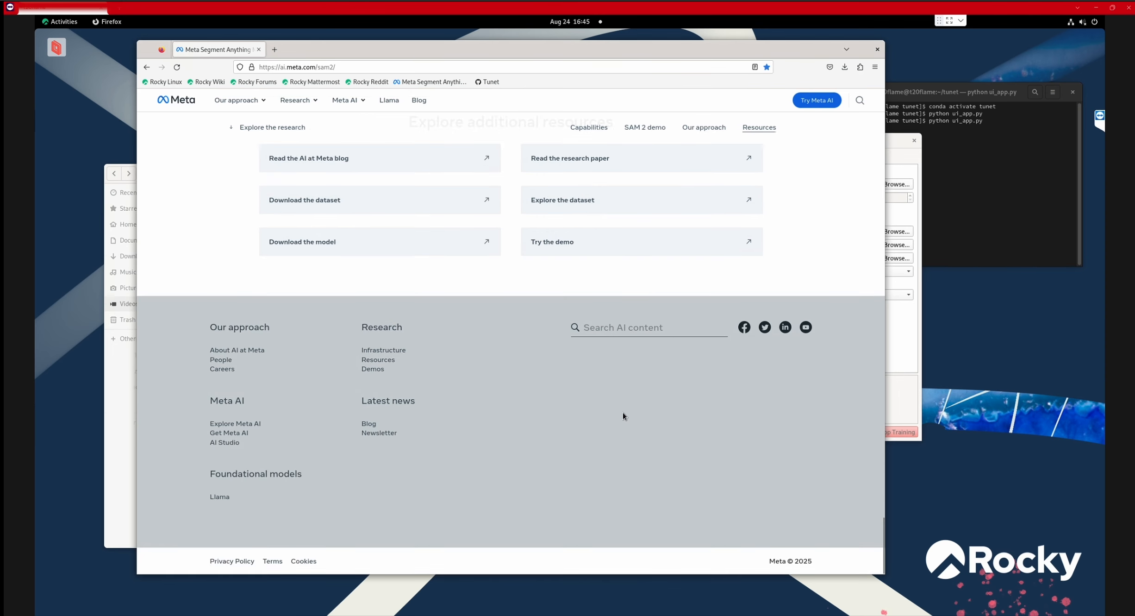
scroll(630, 406, "up", 2)
scroll(630, 406, "up", 3)
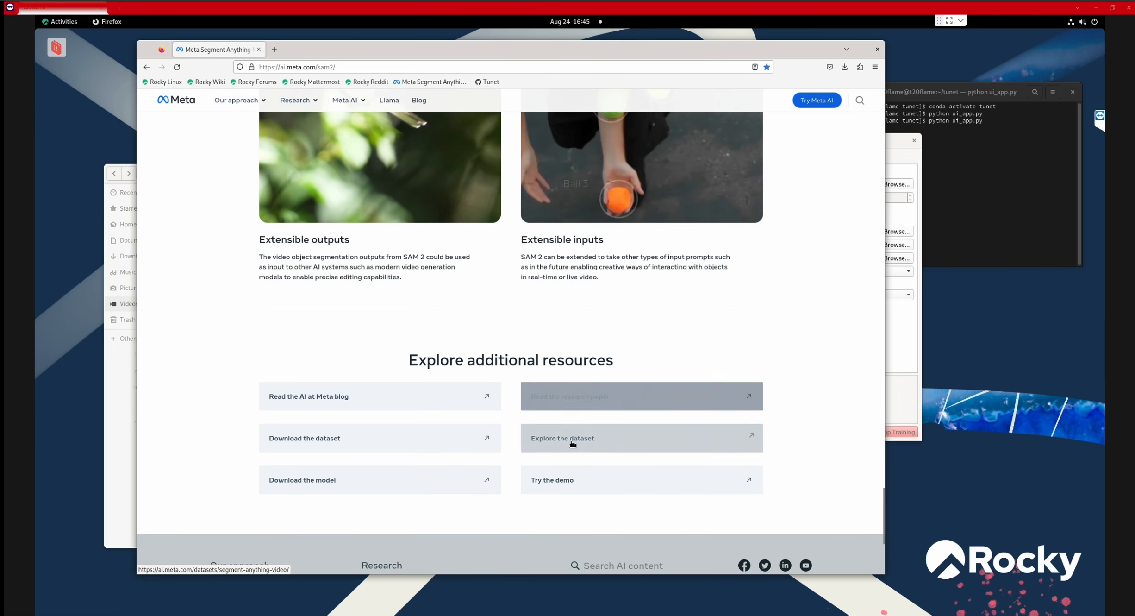
left_click(610, 443)
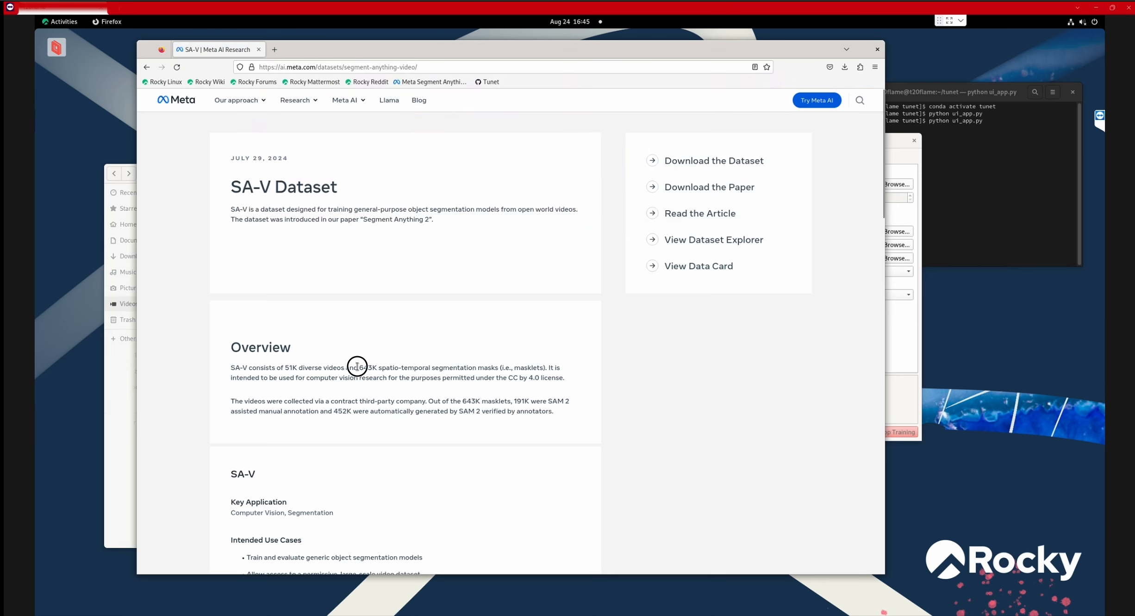
left_click_drag(382, 366, 432, 391)
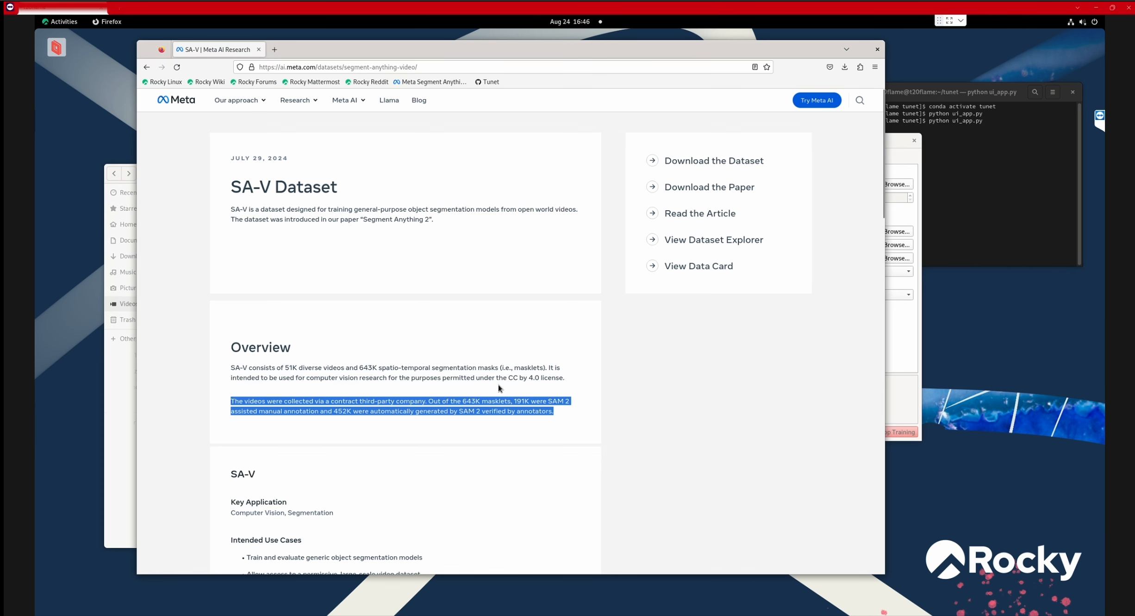
- Return to the SAM 2 landing page and view its introduction with the model download option
left_click(145, 71)
scroll(453, 269, "up", 10)
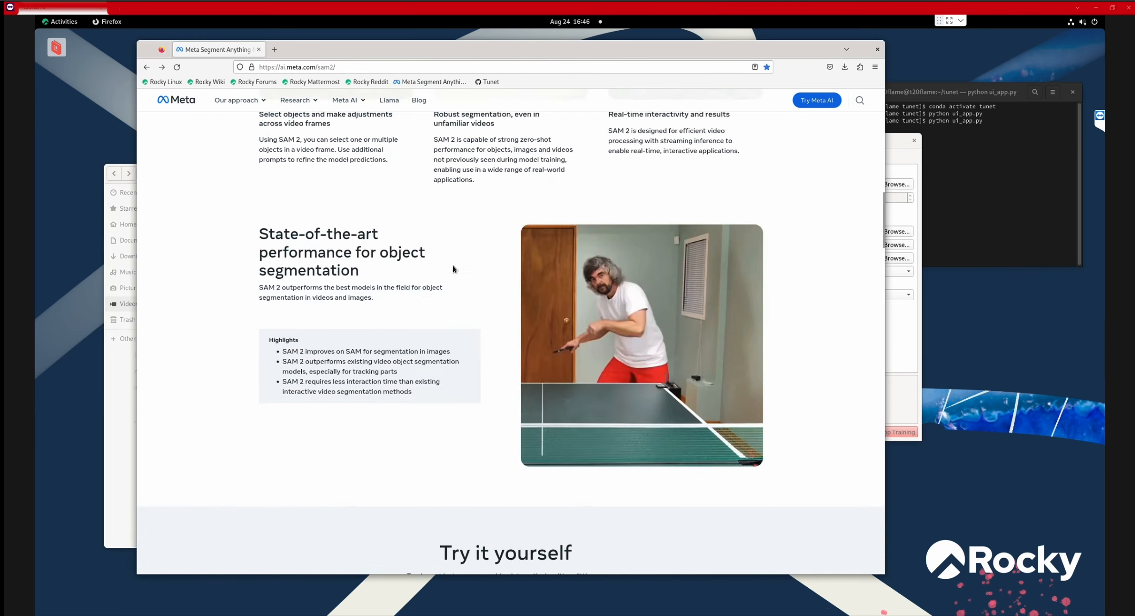
scroll(453, 269, "up", 5)
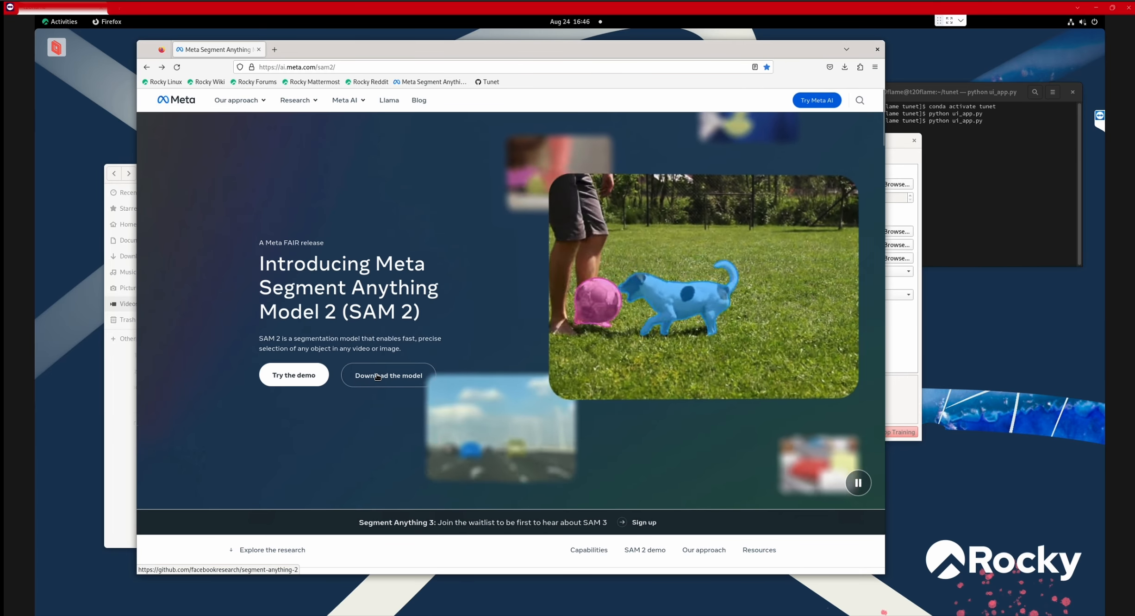
- Switch to Flame and review the frames produced by the timewarp1 node in the batch, then return to the schematic
left_click(60, 21)
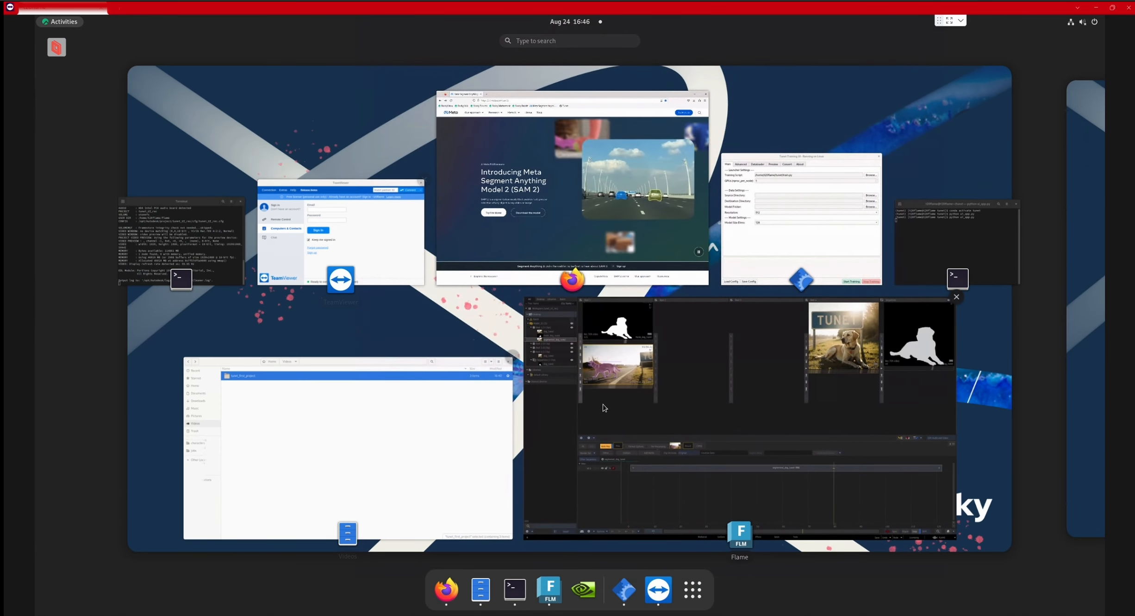
left_click(604, 408)
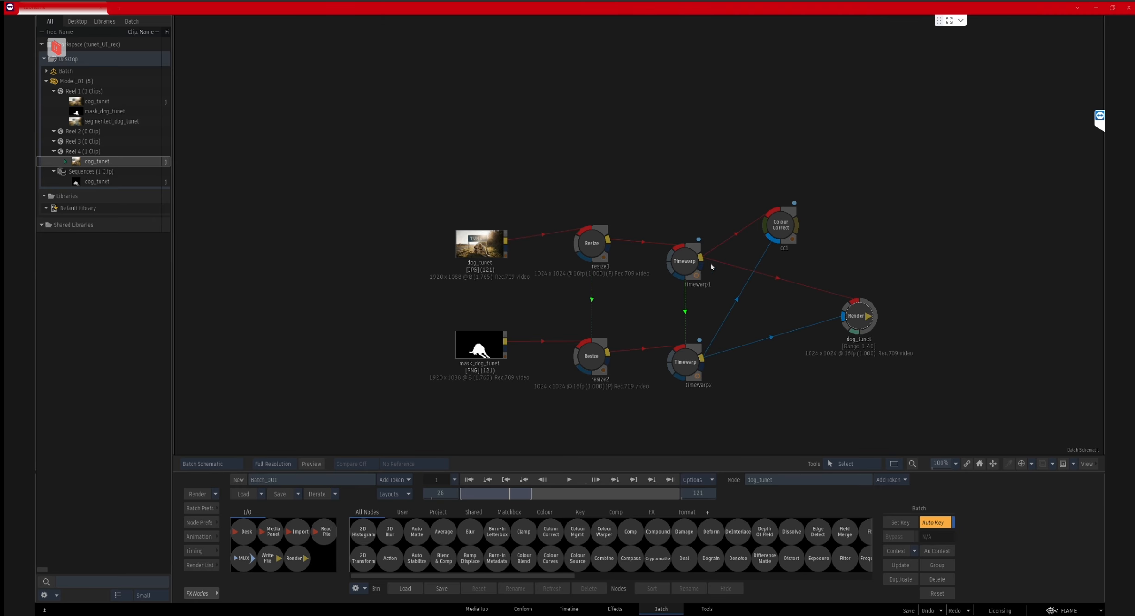
left_click(687, 261)
double_click(688, 262)
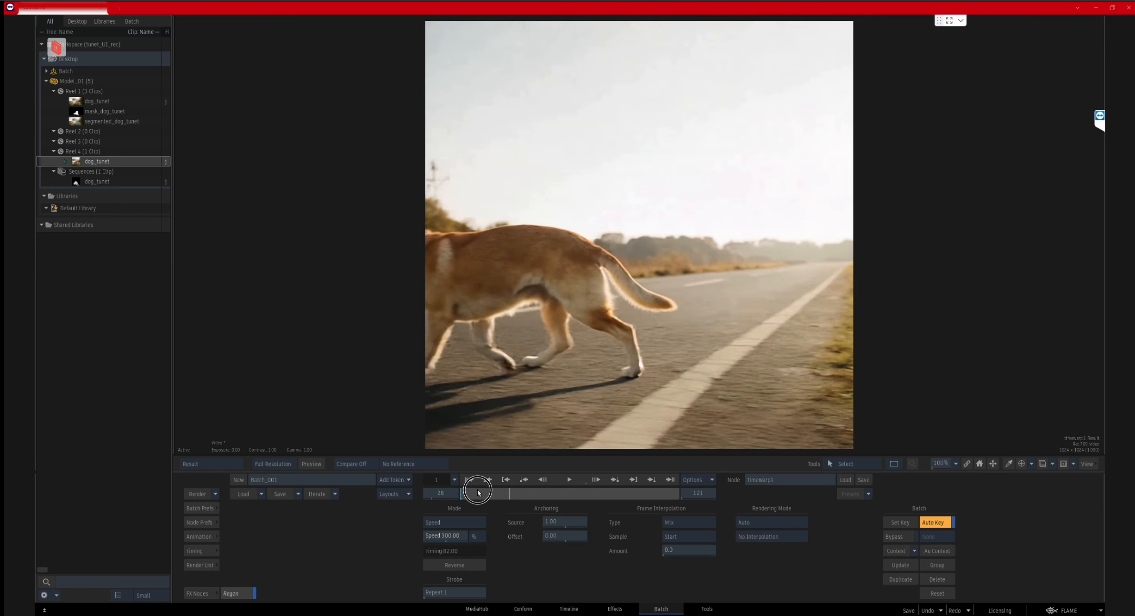
left_click_drag(479, 493, 518, 500)
key("Escape")
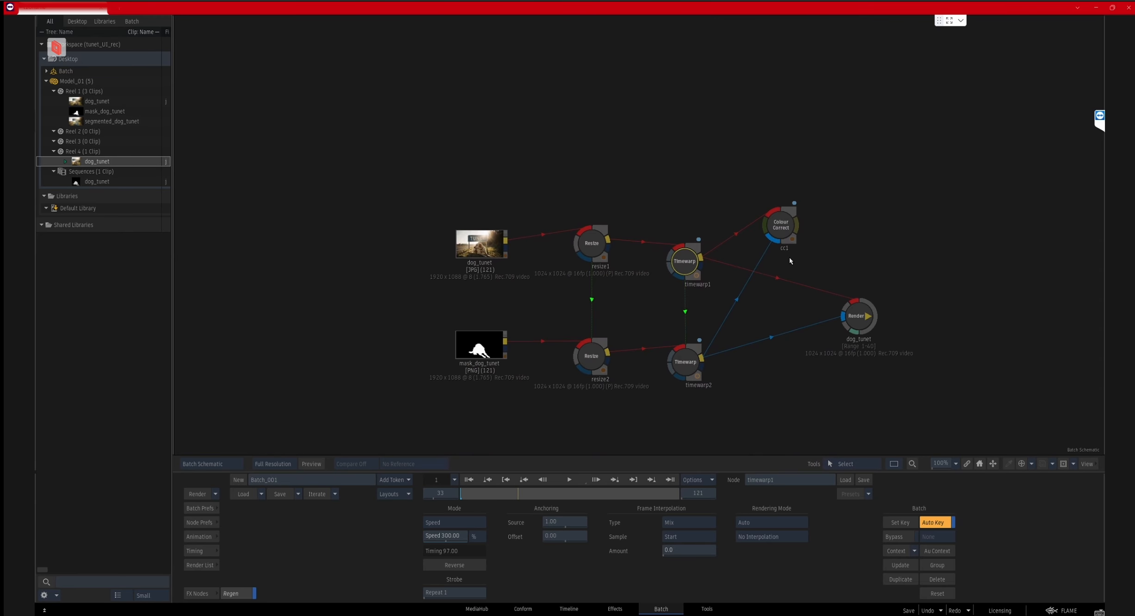
- Review the cc1 Colour Correct result over several frames to check the green mask overlay, and return to the schematic
double_click(782, 227)
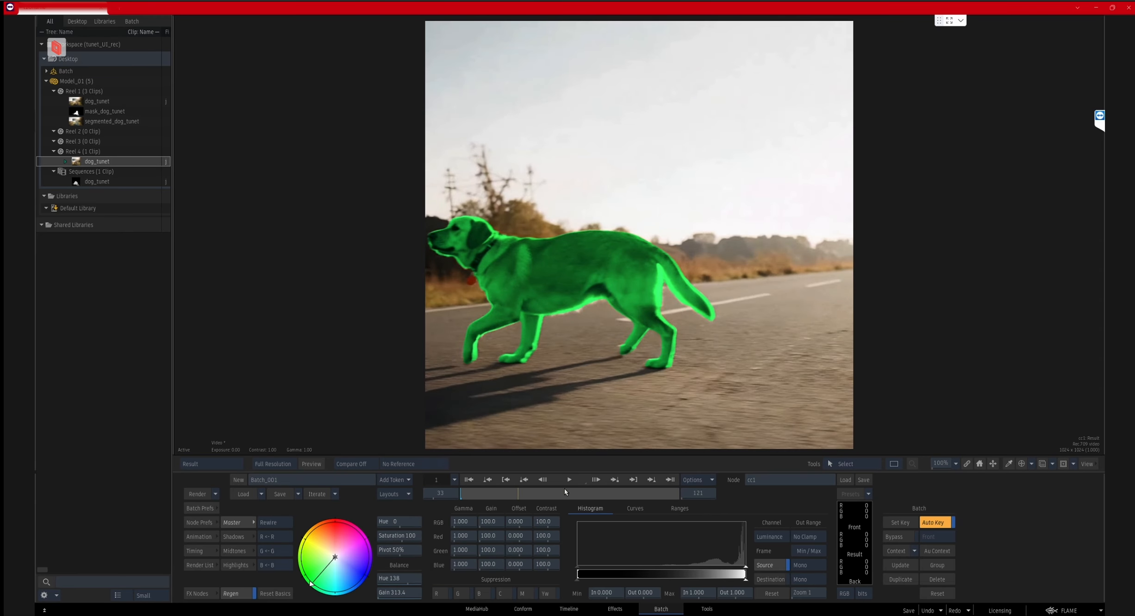
left_click(543, 483)
left_click(544, 483)
left_click_drag(494, 493, 568, 470)
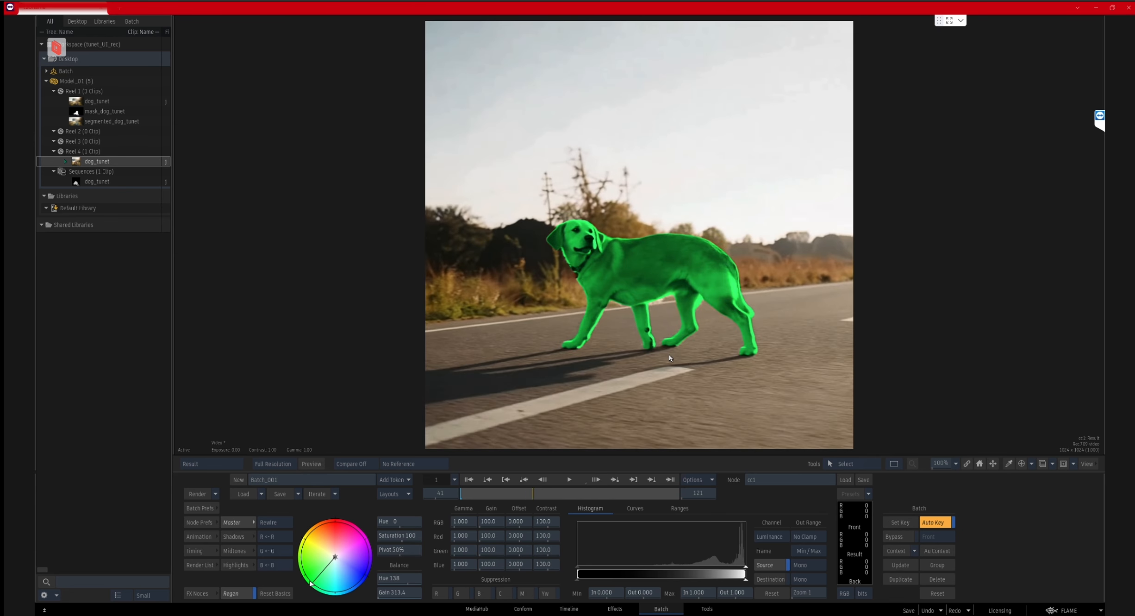
key("Escape")
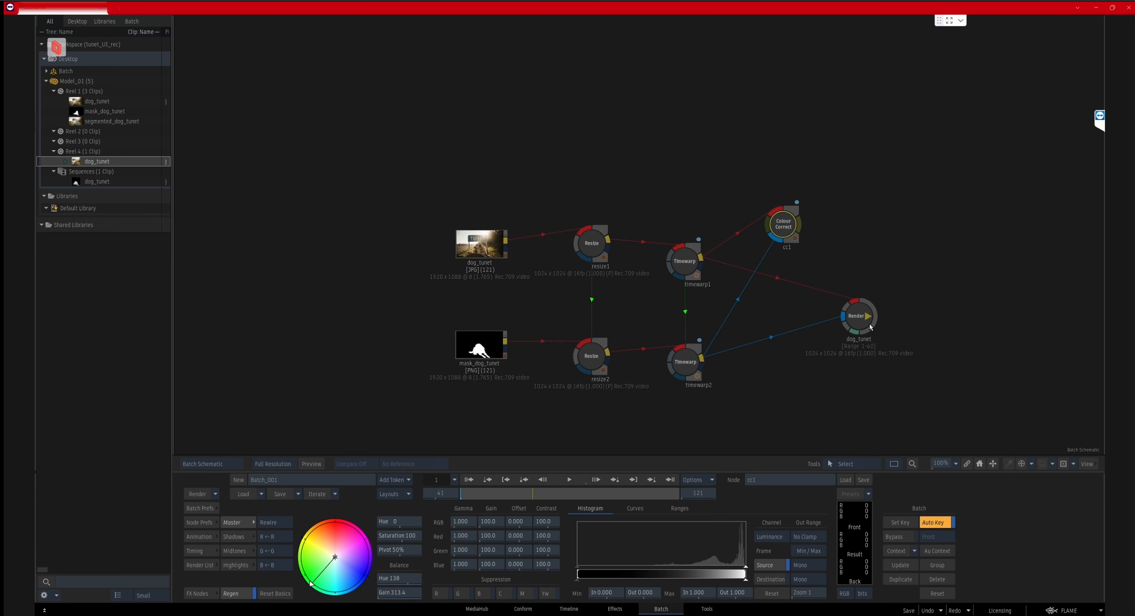
- Examine the dog_tunet Render node's range and output settings, the dog_tunet source clip and the Colour Correct node
left_click(869, 322)
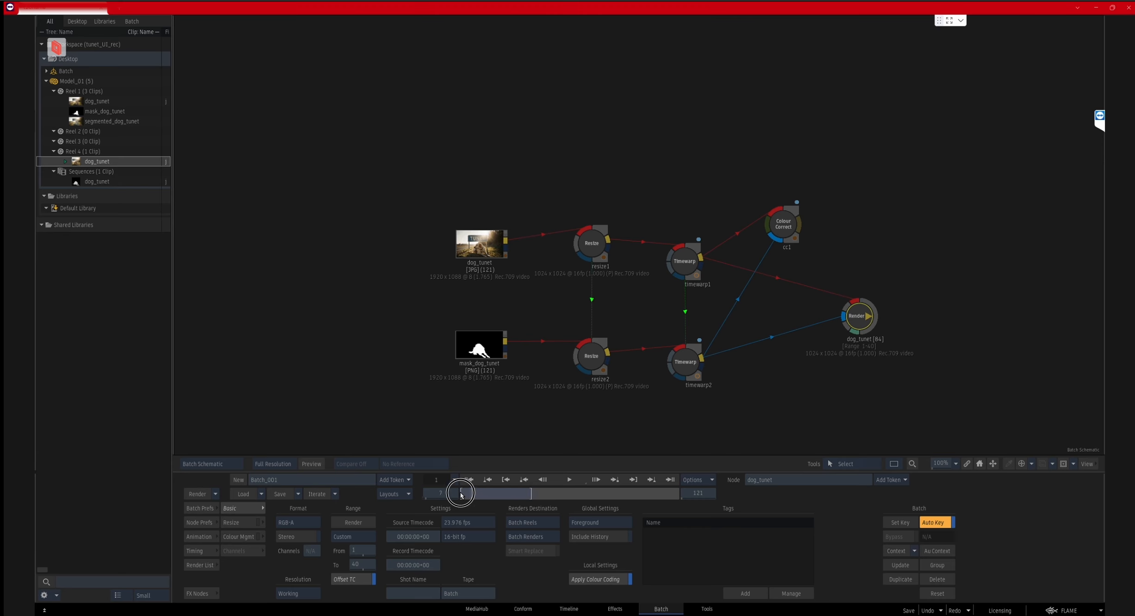
left_click(477, 248)
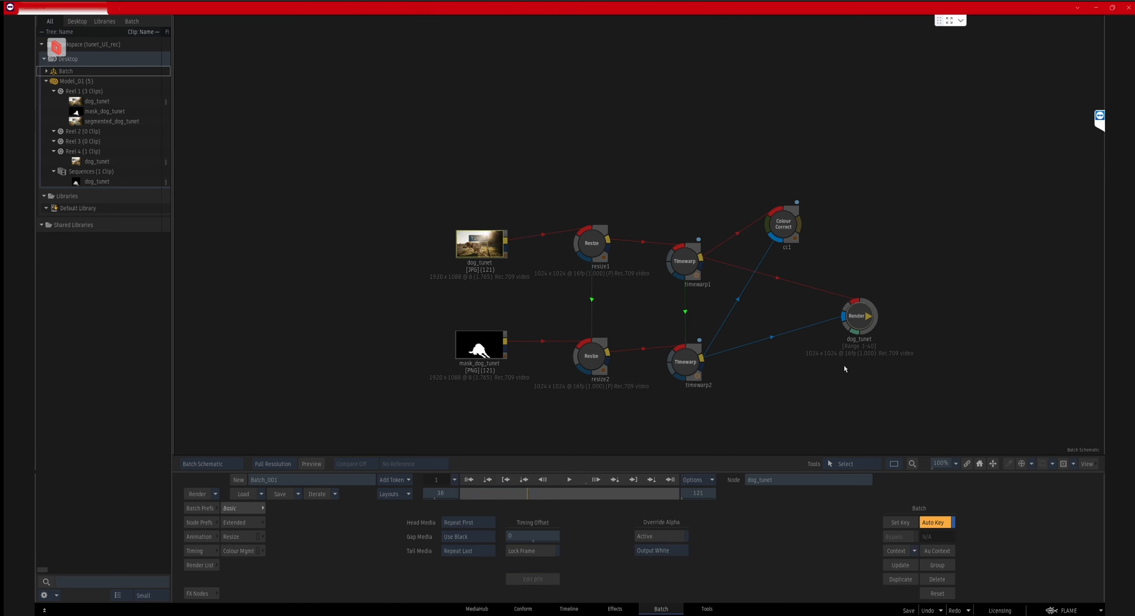
left_click(858, 320)
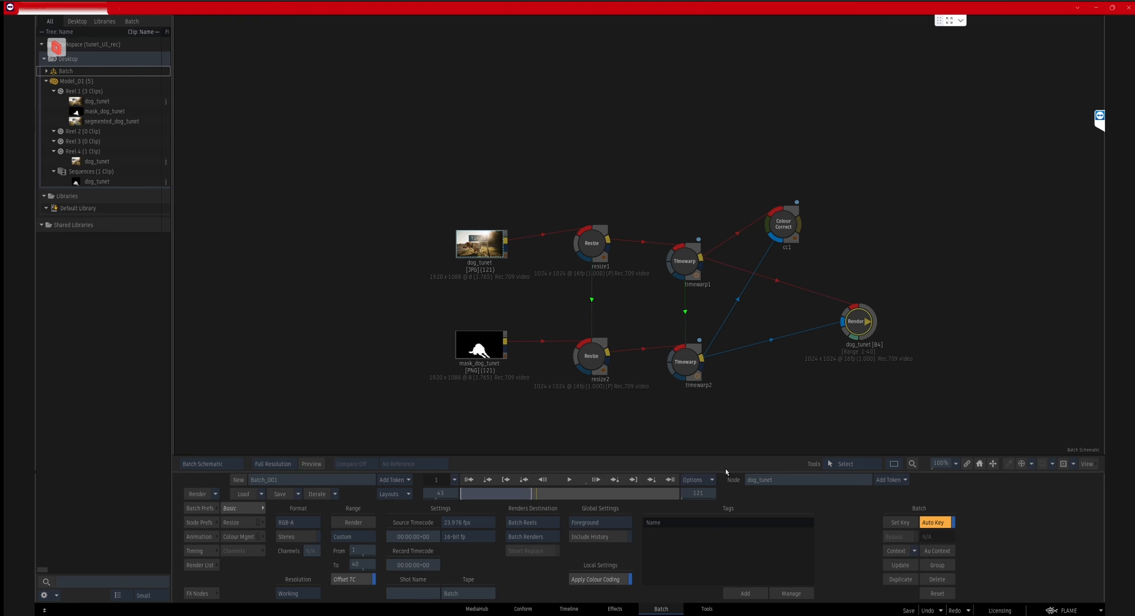
mouse_move(871, 319)
left_mouse_down()
mouse_move(878, 328)
mouse_move(868, 322)
left_mouse_up()
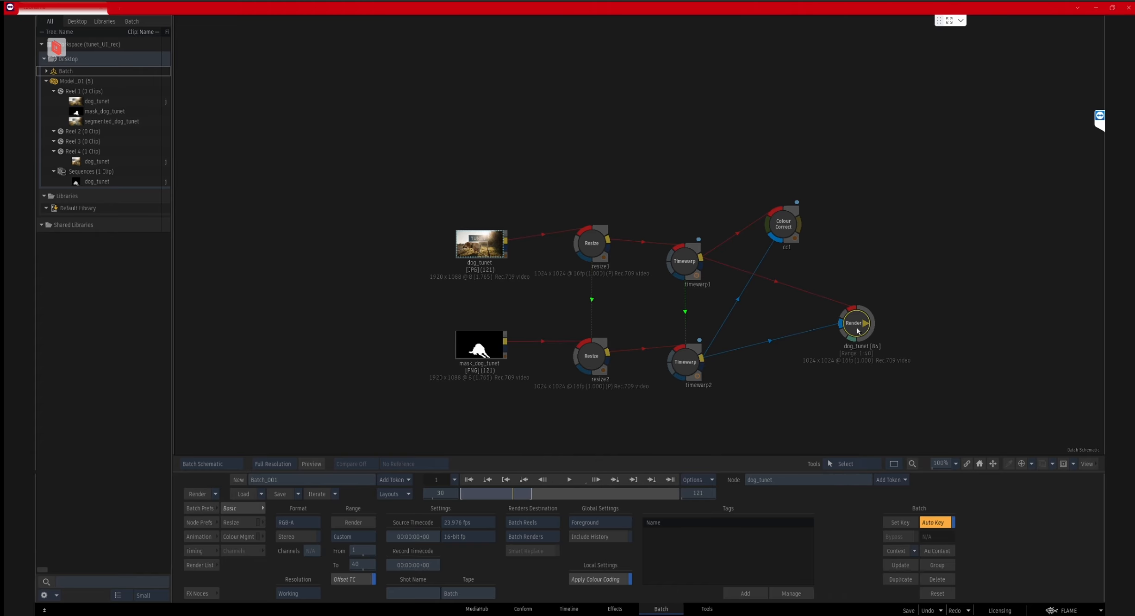
left_click_drag(859, 324, 862, 324)
left_click(789, 221)
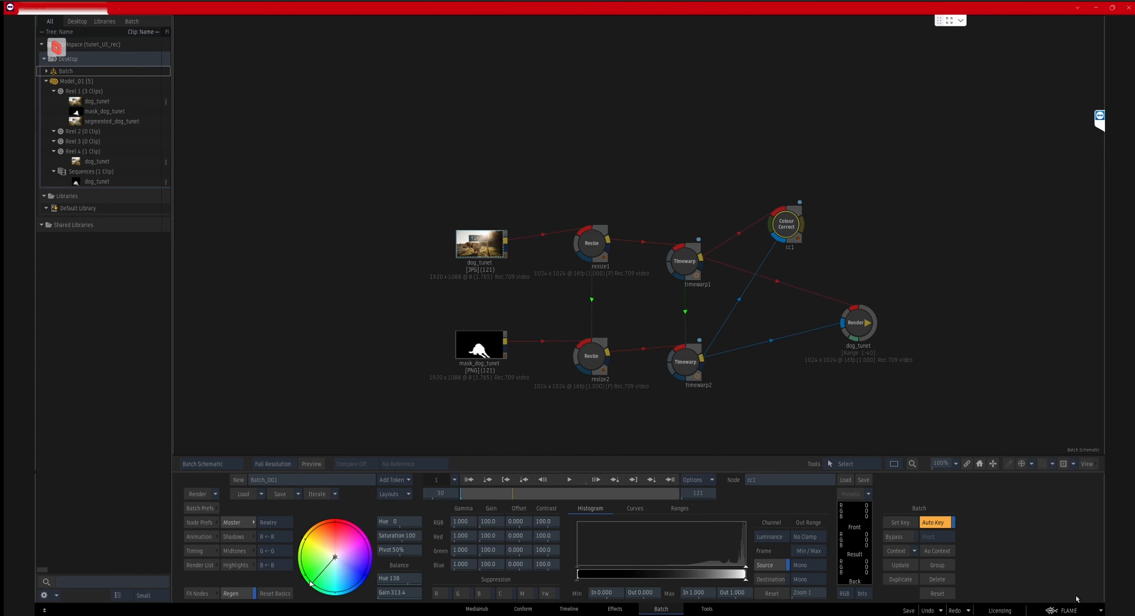
- Leave Flame, bring the Tunet Training UI to the front and move its window over the file browser
left_click(1065, 610)
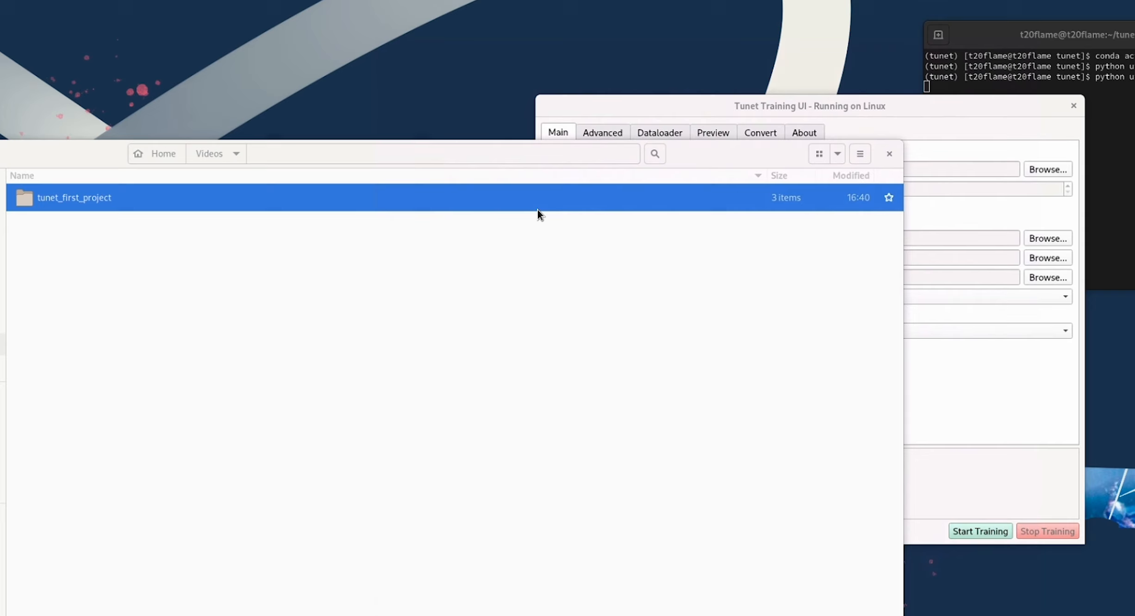
left_click(841, 104)
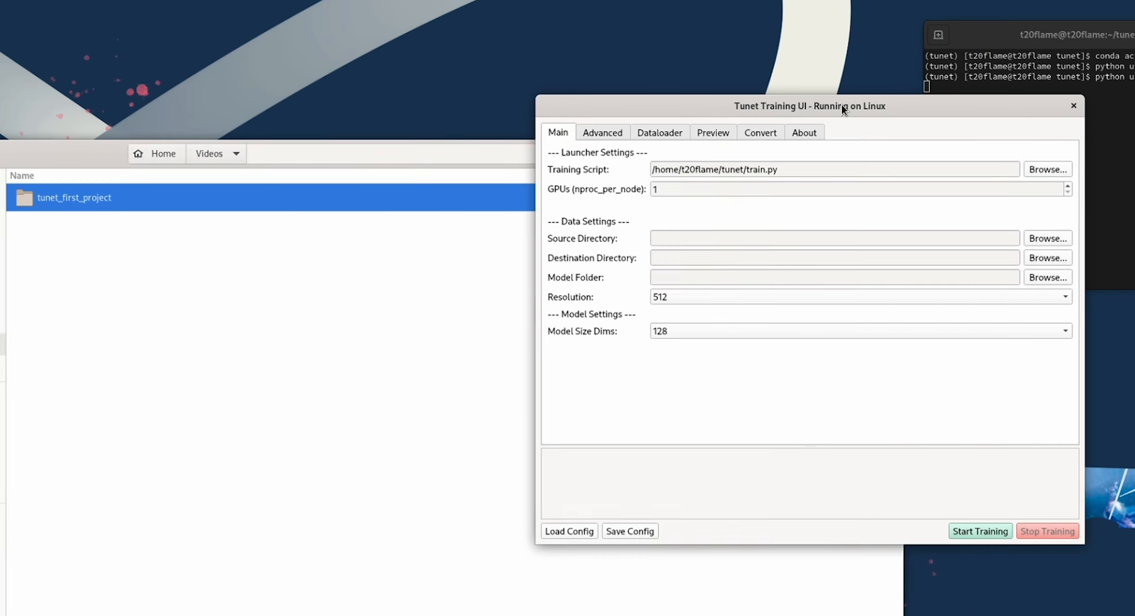
left_click_drag(894, 101, 668, 51)
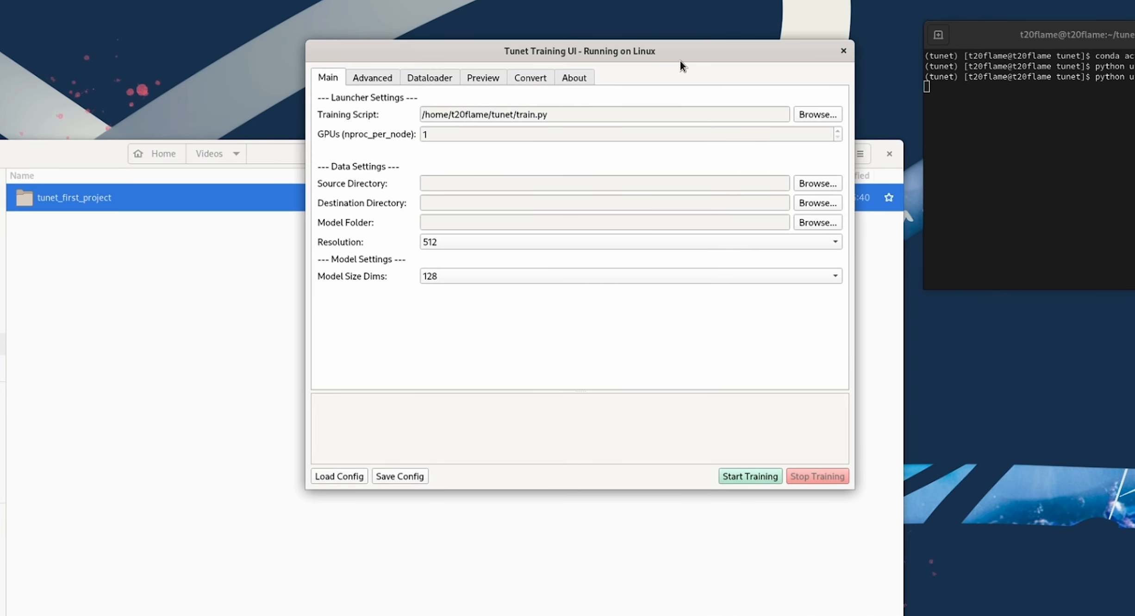
- Look through the Advanced, Dataloader, Preview and Convert pages of the training UI and return to the main settings
left_click(361, 76)
left_click(433, 79)
left_click(490, 79)
left_click(528, 83)
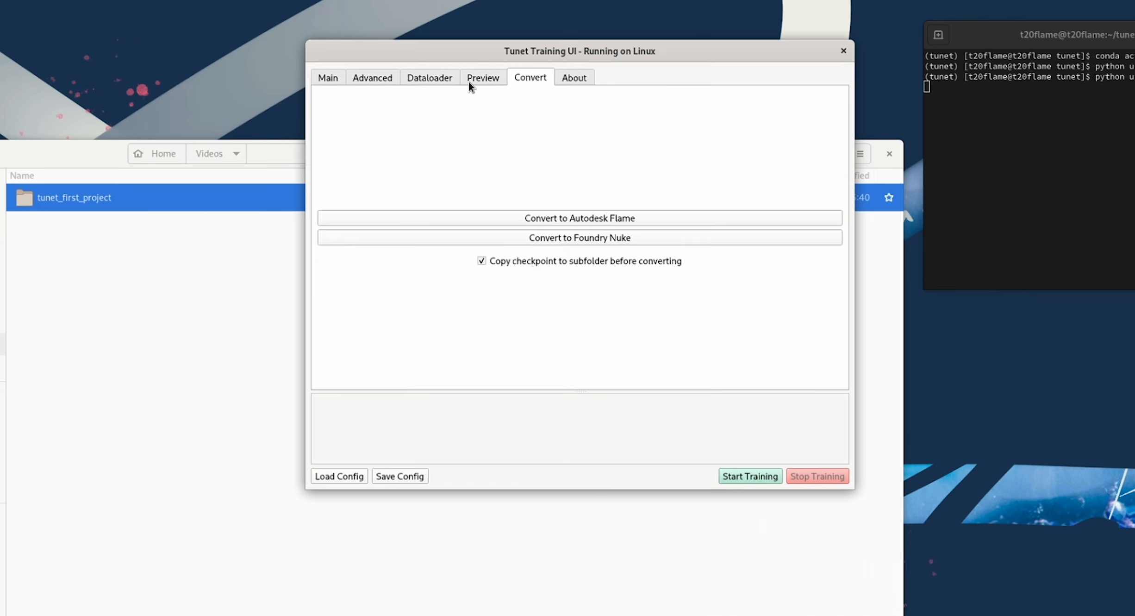
left_click(339, 84)
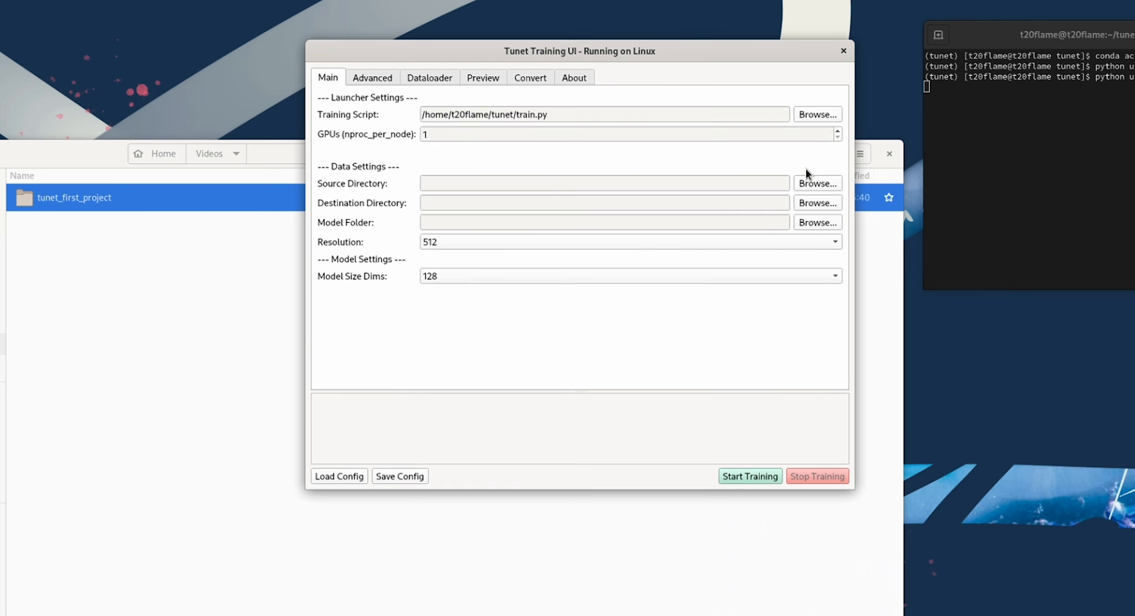
- Open the src_1k folder in tunet_first_project, preview dog_tunet.00001.jpg, and go back to the project folder
left_click(102, 206)
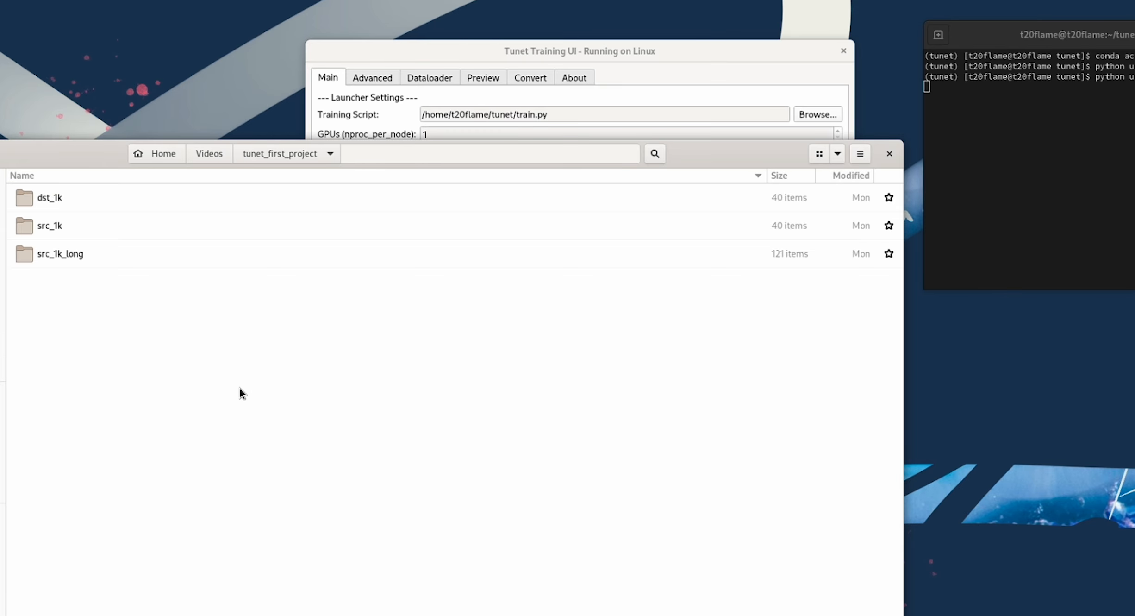
left_click(48, 227)
double_click(47, 227)
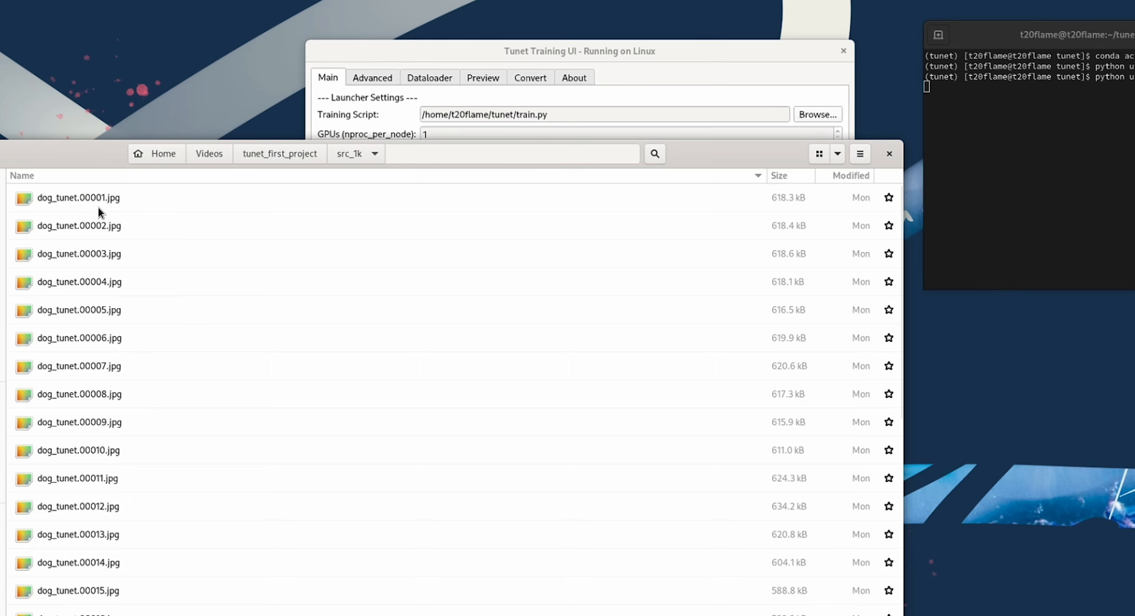
double_click(84, 198)
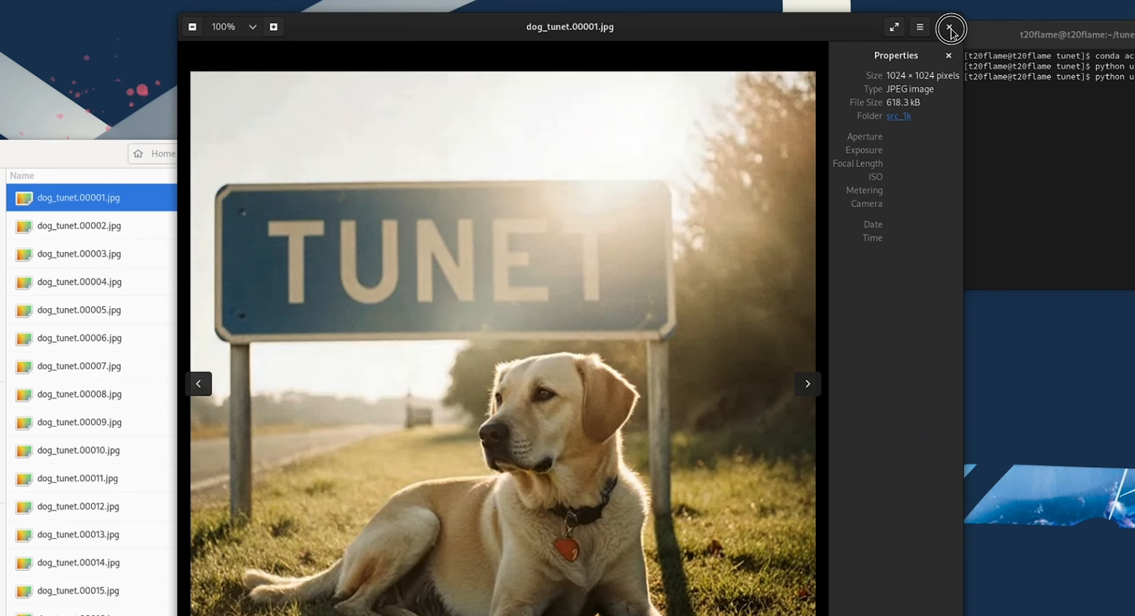
left_click(952, 29)
left_click(297, 149)
- Set the training UI's source directory to the src_1k folder in Videos/tunet_first_project
left_click(690, 56)
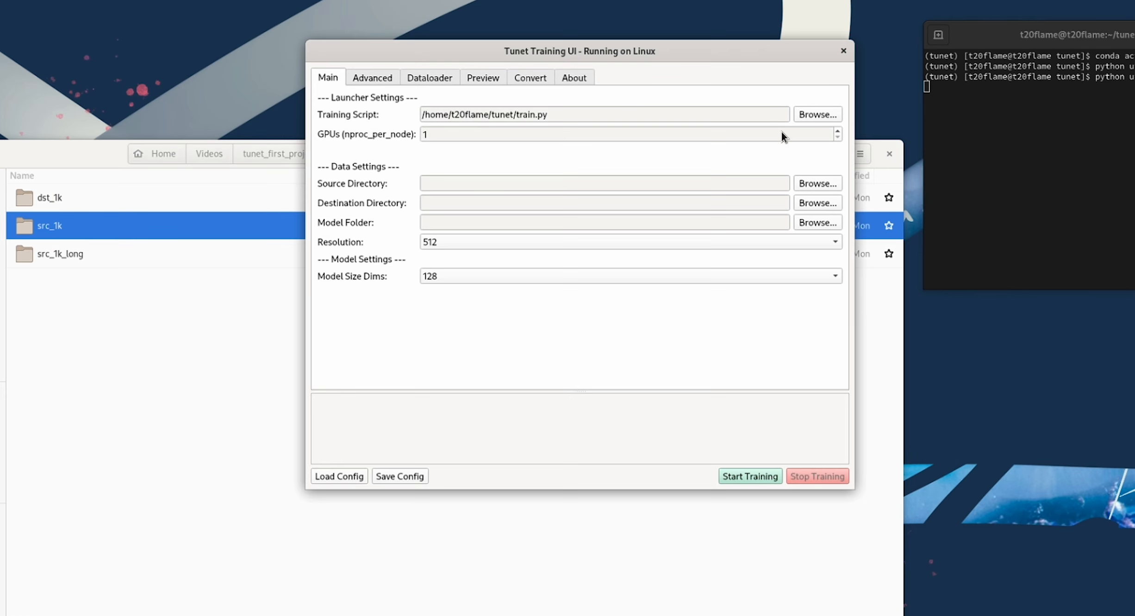
left_click(818, 183)
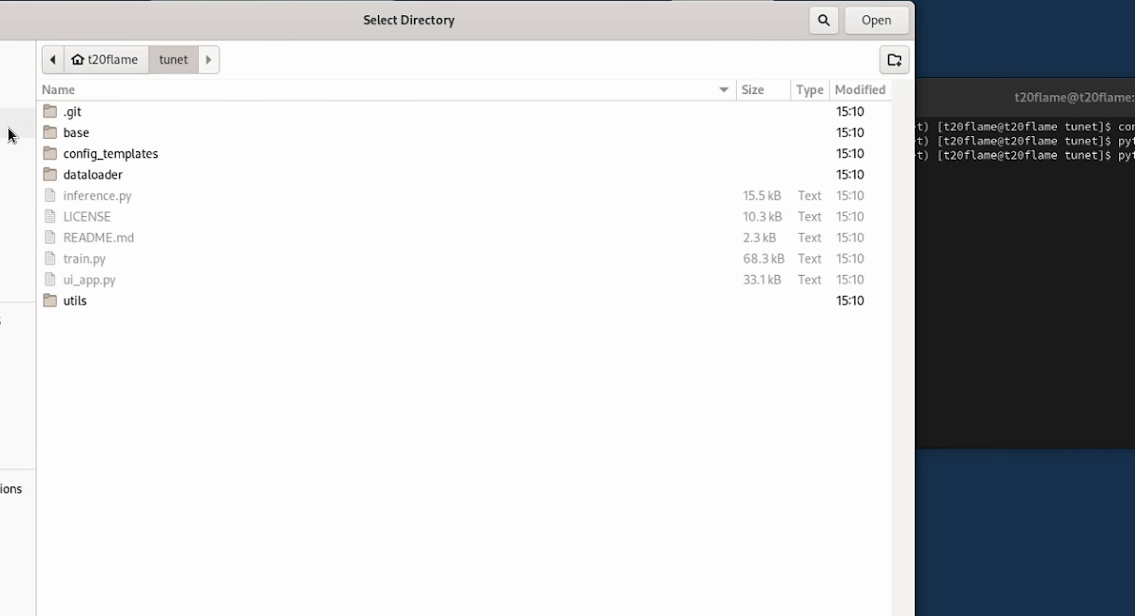
left_click(16, 251)
double_click(116, 113)
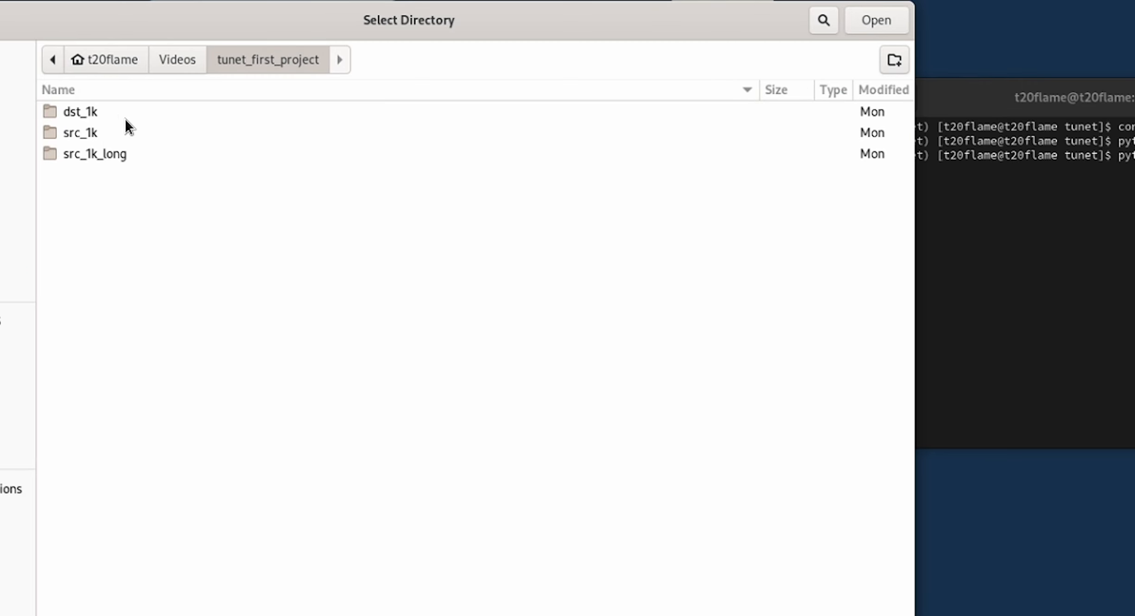
double_click(91, 133)
left_click(870, 21)
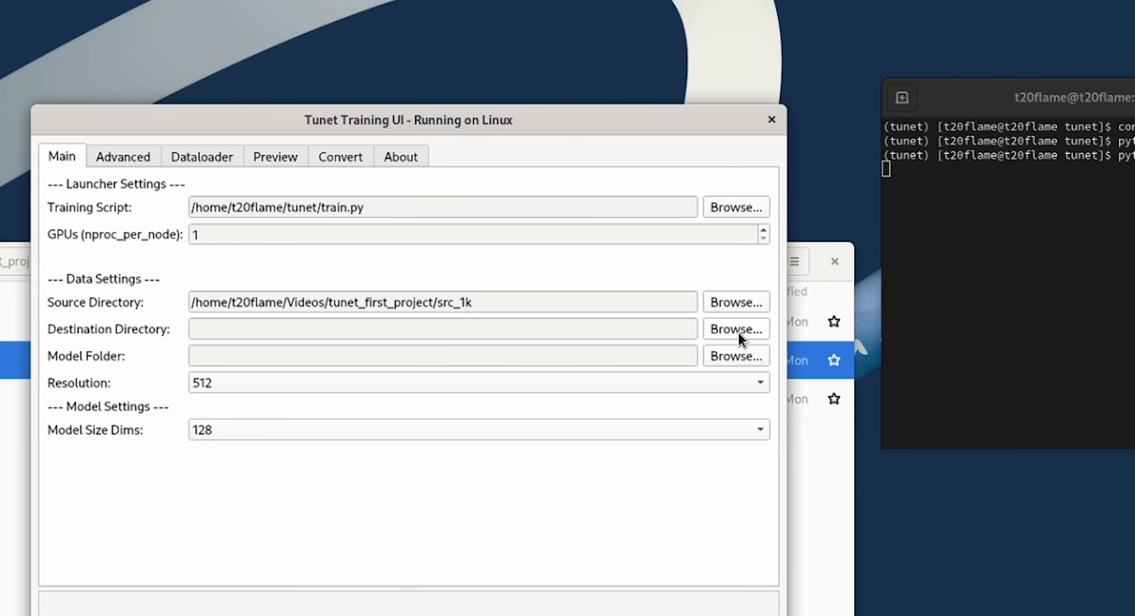
- Set the destination directory to the dst_1k folder in tunet_first_project
left_click(738, 329)
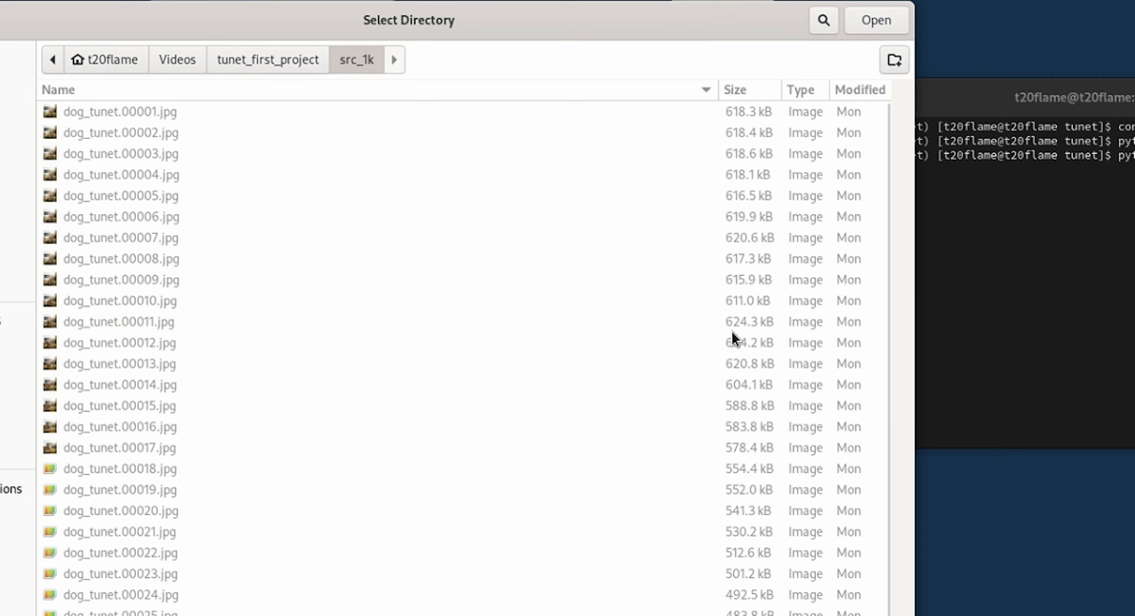
left_click(300, 59)
double_click(94, 110)
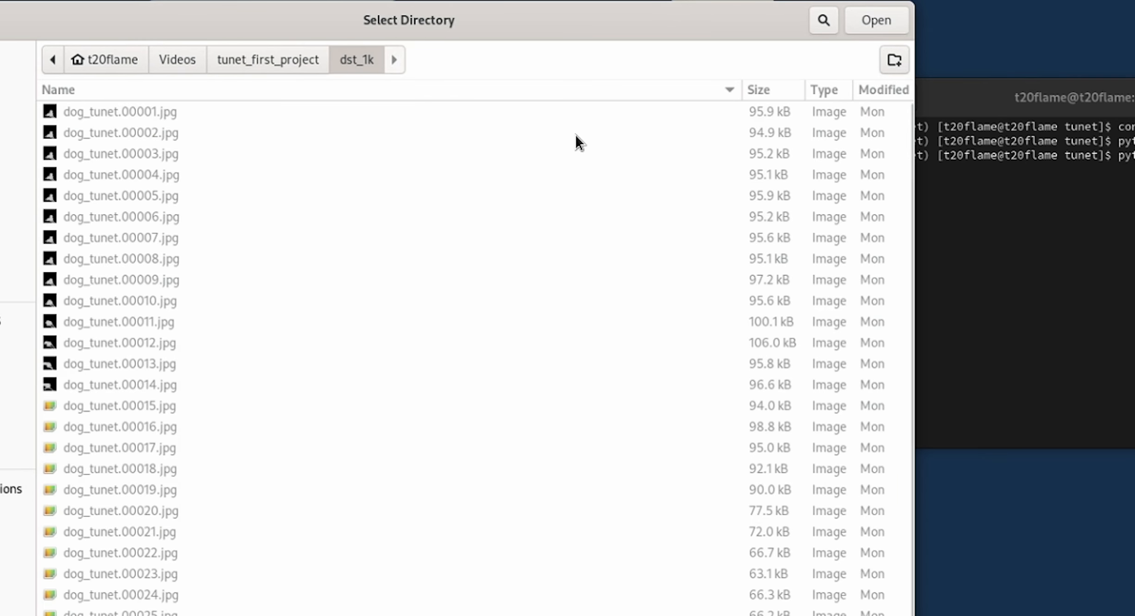
left_click(877, 22)
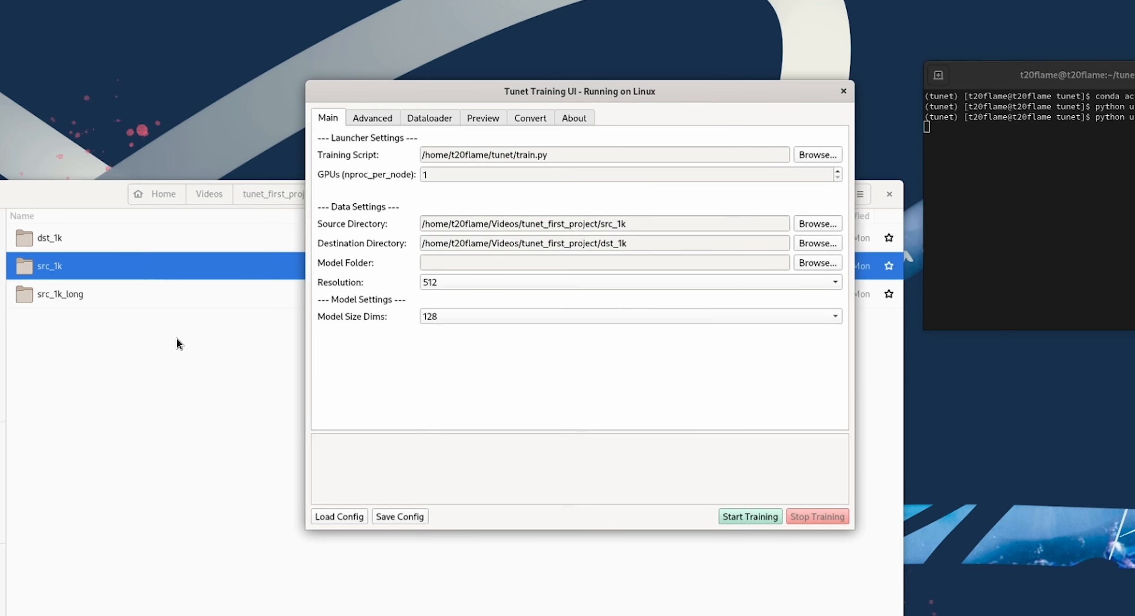
- Create a folder named model inside tunet_first_project
left_click(156, 338)
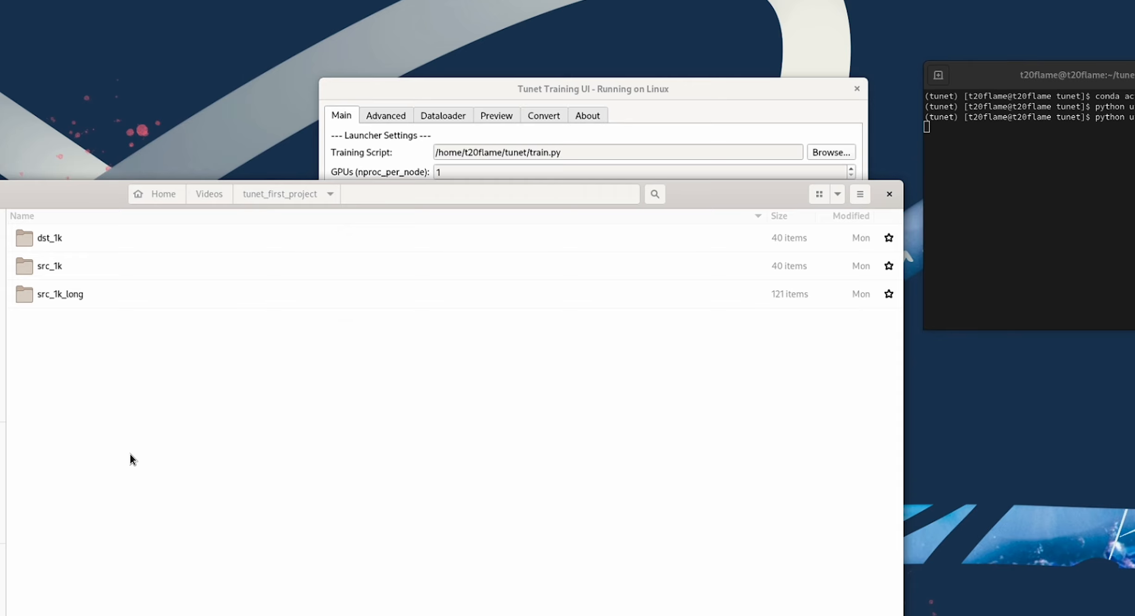
right_click(130, 454)
left_click(211, 459)
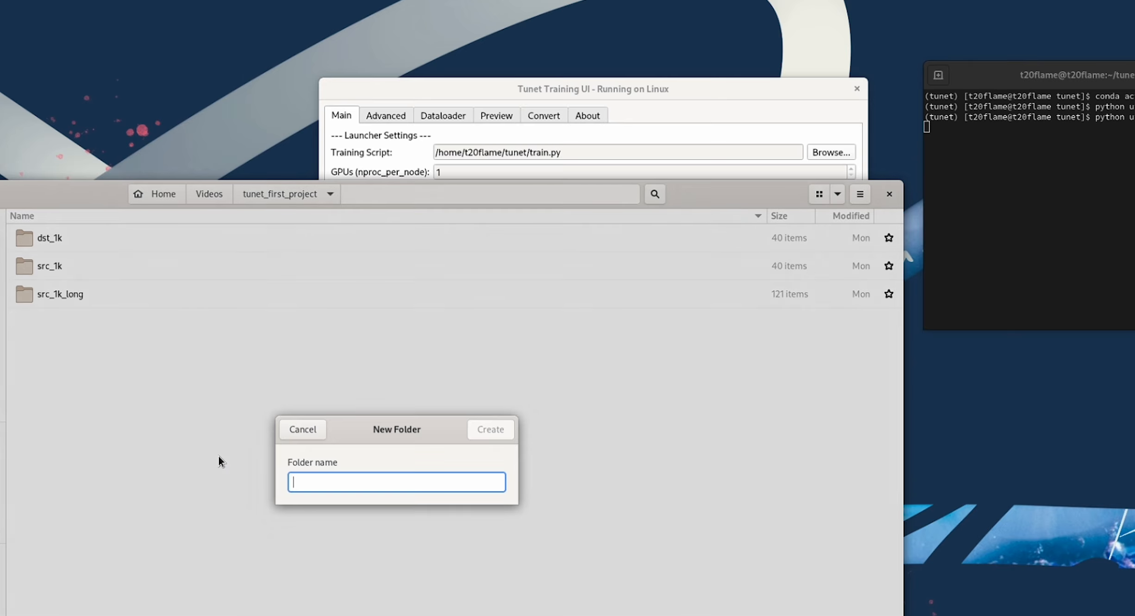
type("model")
key("Return")
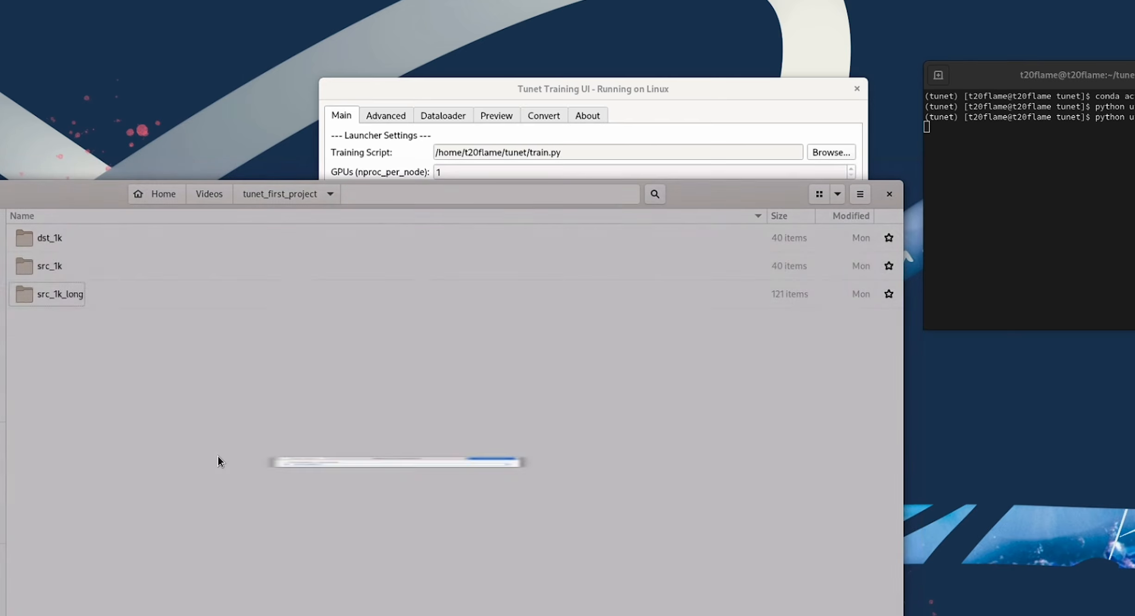
- Create a v001 subfolder inside the model folder and bring the training UI back to the front
double_click(60, 266)
right_click(291, 397)
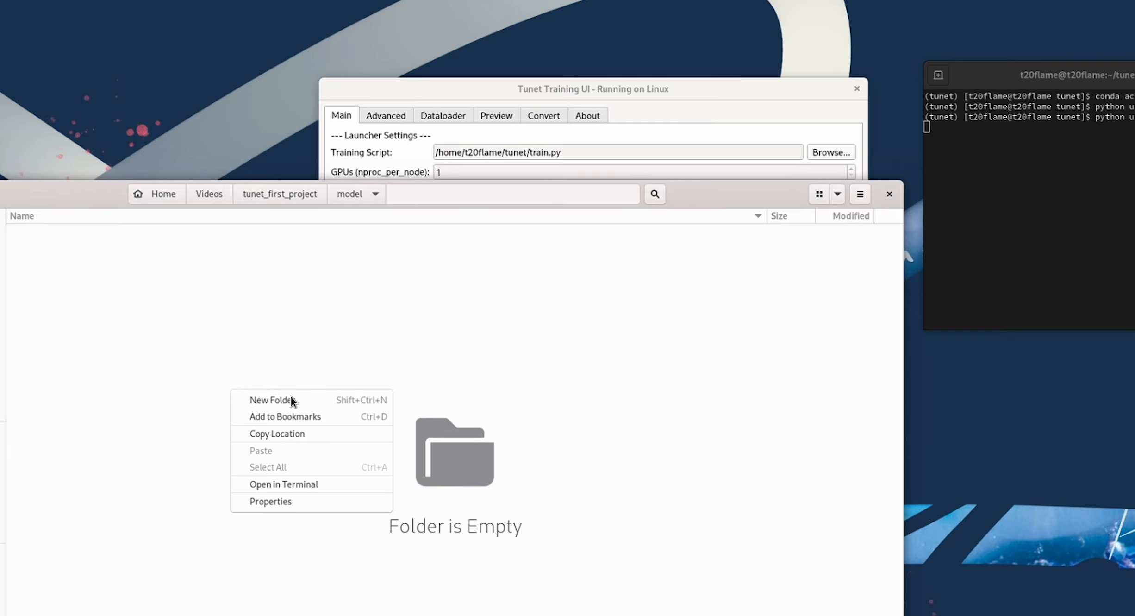
left_click(293, 397)
type("v001")
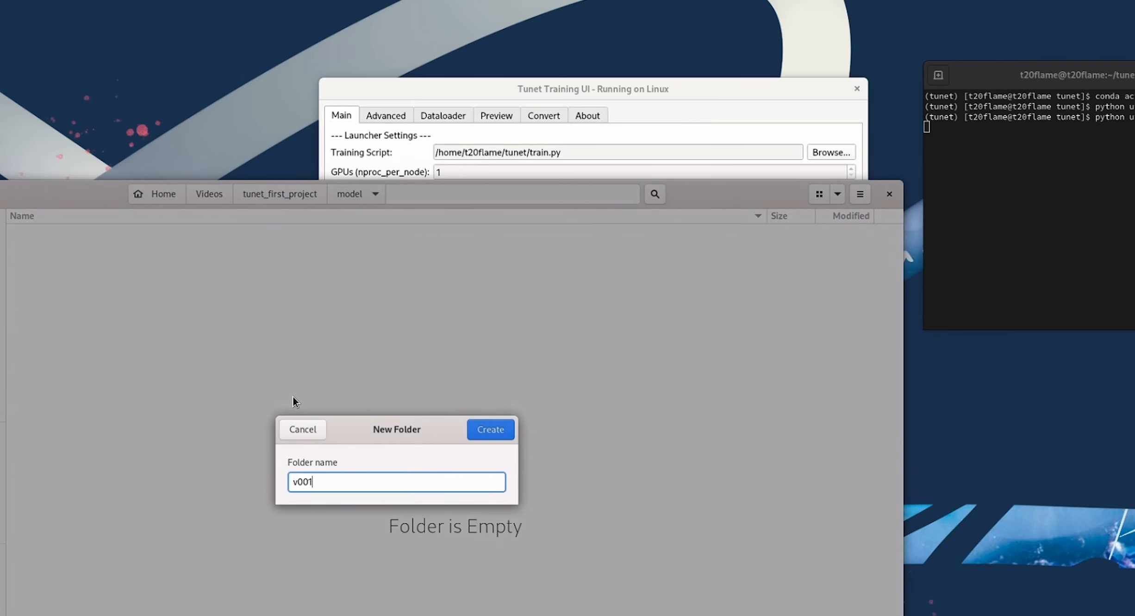
left_click(501, 430)
left_click(723, 101)
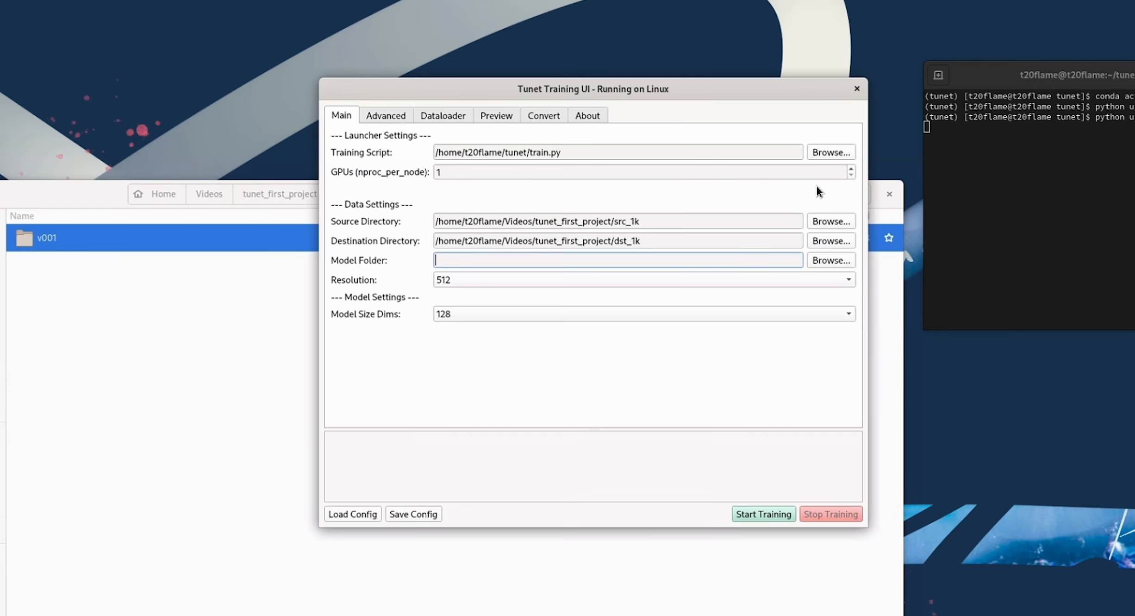
- Set the training UI's model folder to the v001 subfolder of model in tunet_first_project
left_click(827, 263)
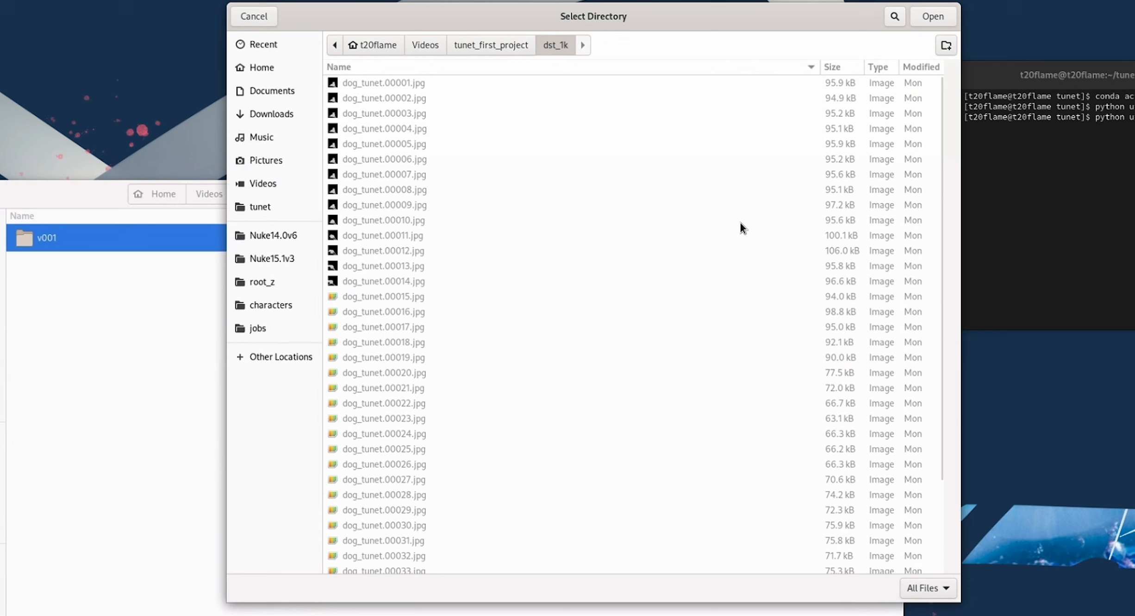
left_click(509, 48)
double_click(366, 99)
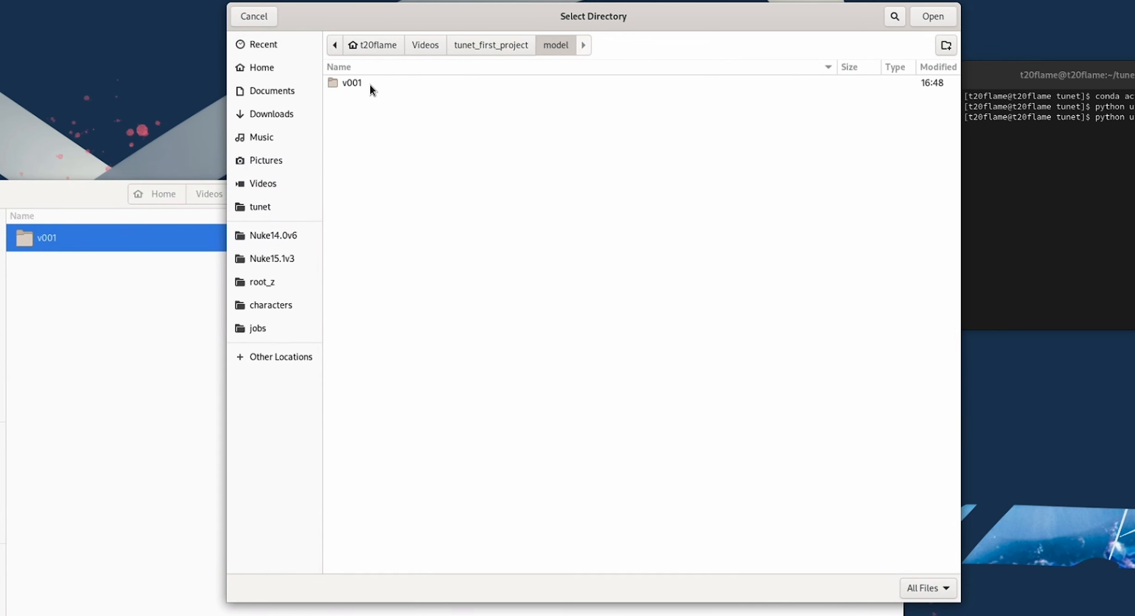
left_click(373, 85)
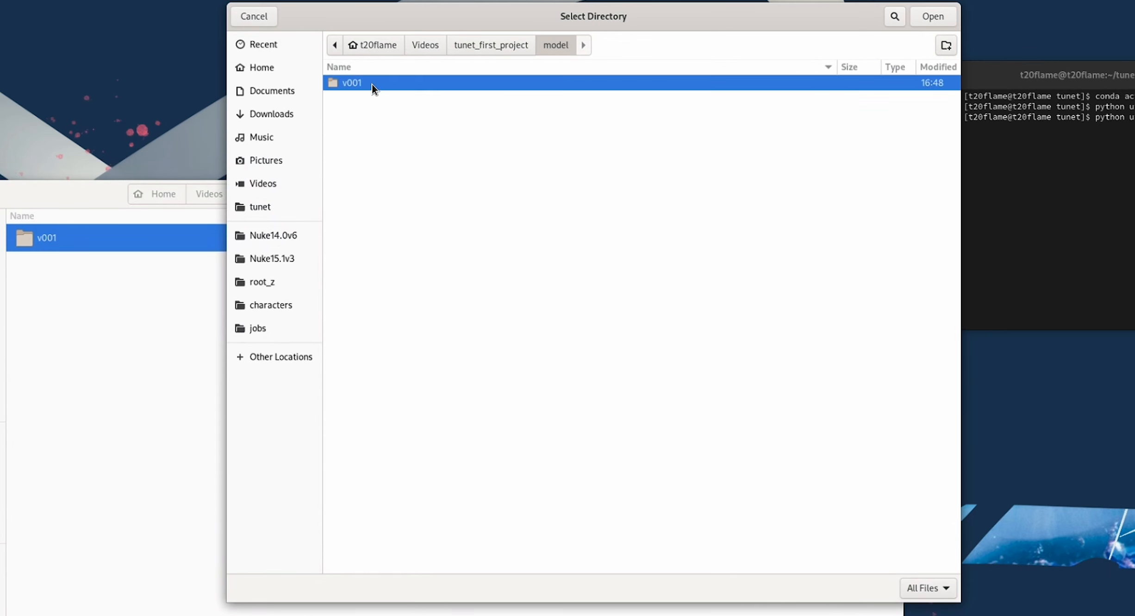
left_click(931, 22)
triple_click(679, 262)
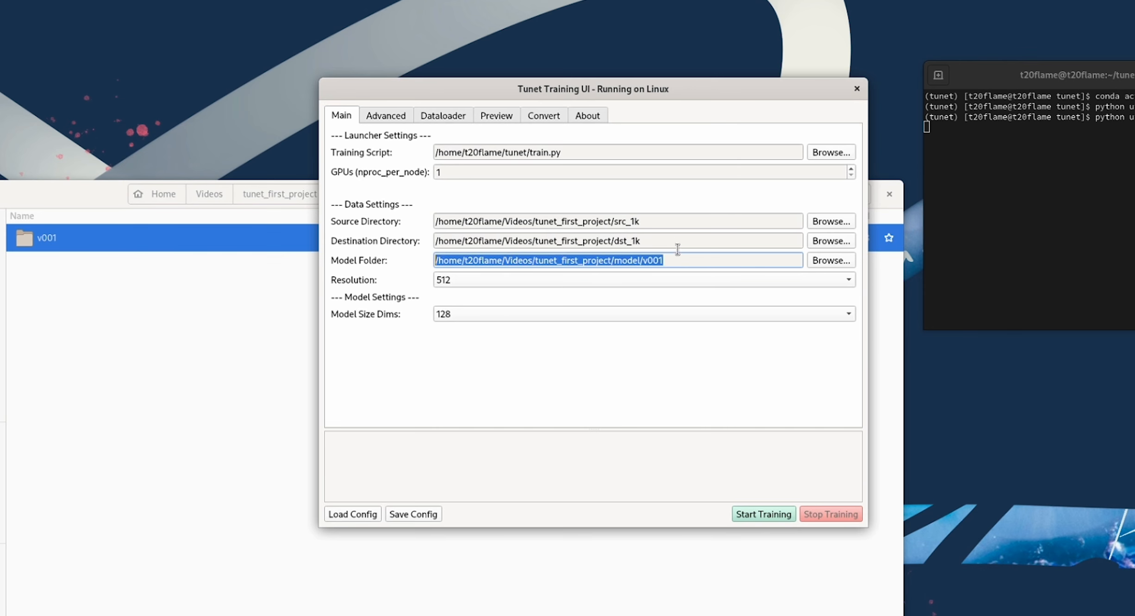
key("shift+Tab")
key("shift+Tab")
- Set the training resolution to 1024 and keep the model size dims at 128
left_click(655, 278)
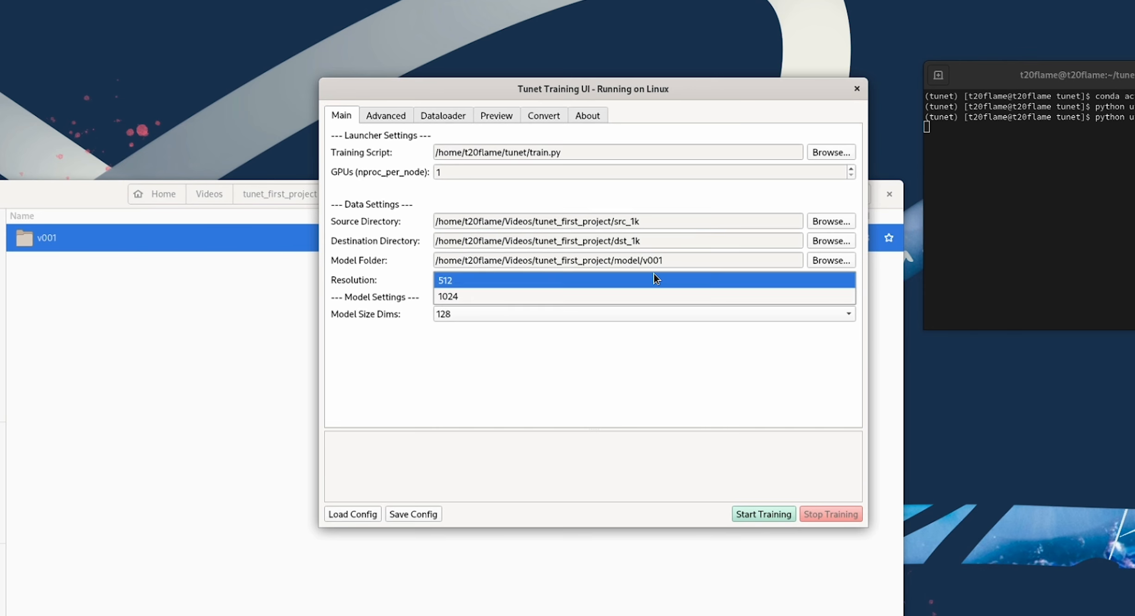
left_click(457, 297)
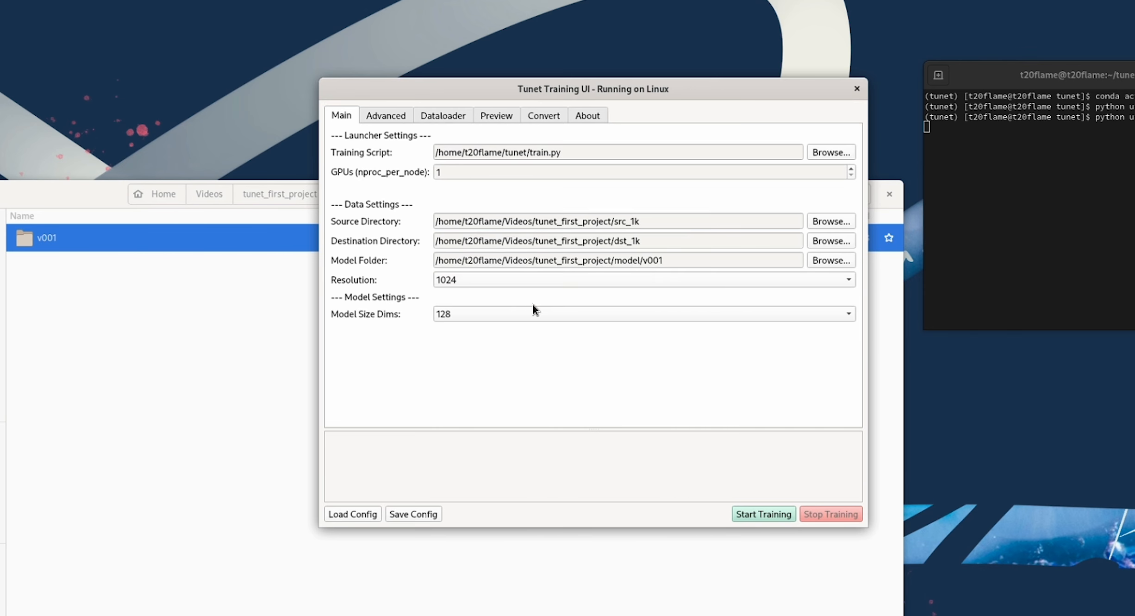
left_click(540, 315)
left_click(454, 315)
- Set the batch size per GPU to 2 and bring up the shared augmentation settings
left_click(399, 117)
double_click(464, 171)
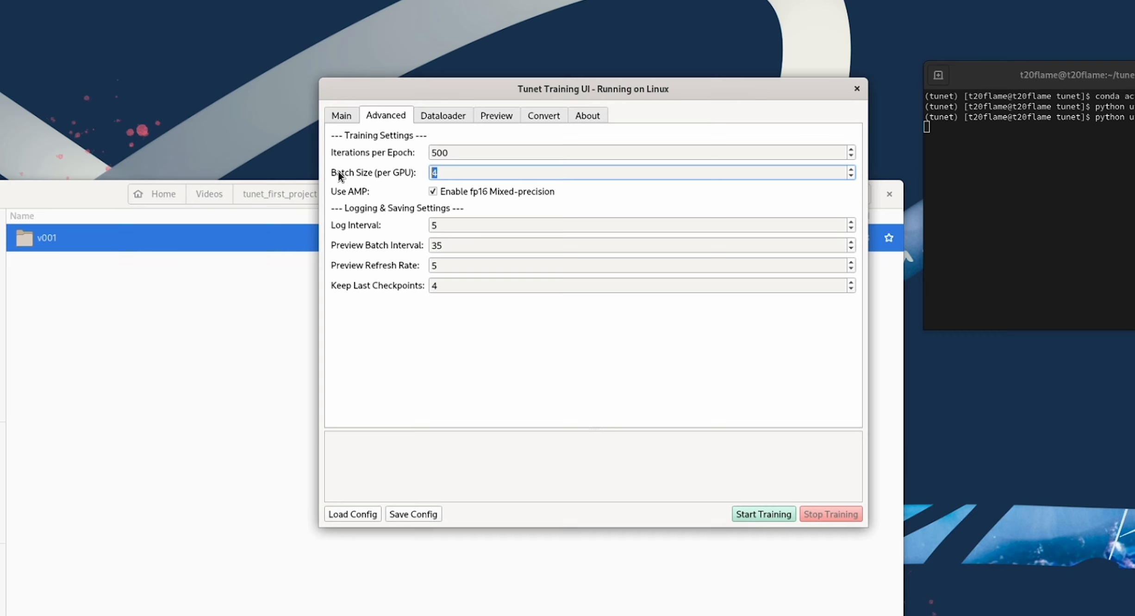
type("2")
left_click(471, 155)
double_click(471, 155)
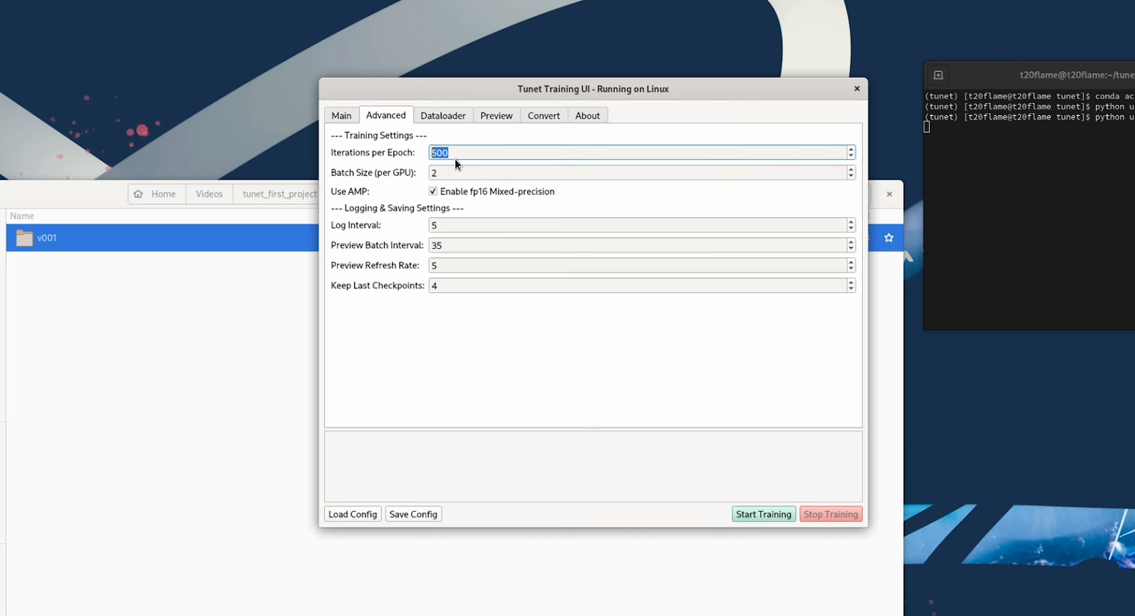
left_click(458, 117)
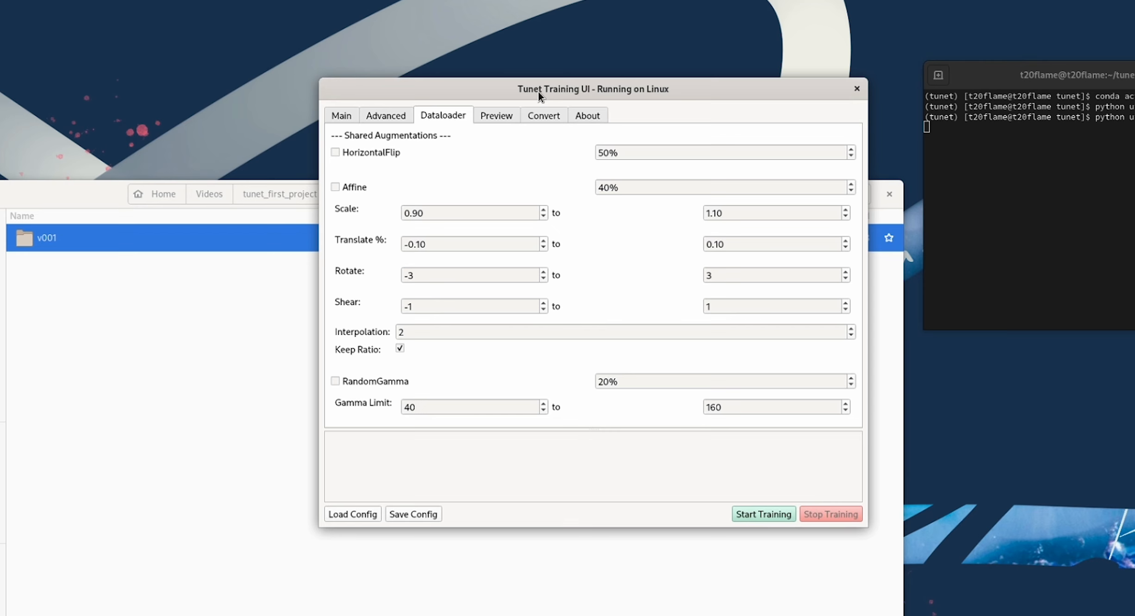
left_click_drag(539, 95, 548, 89)
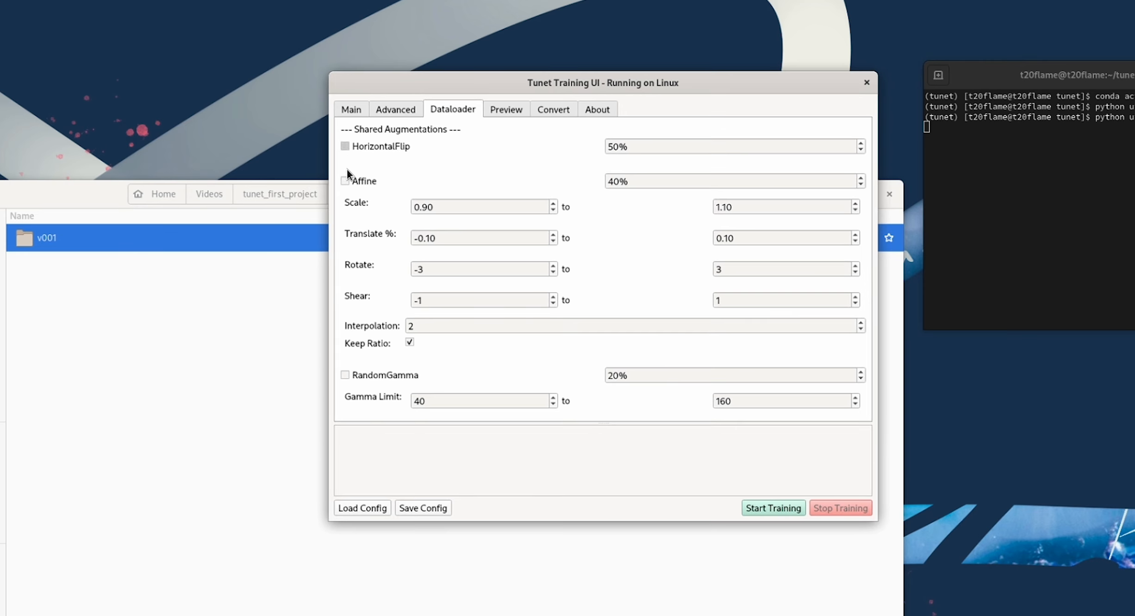
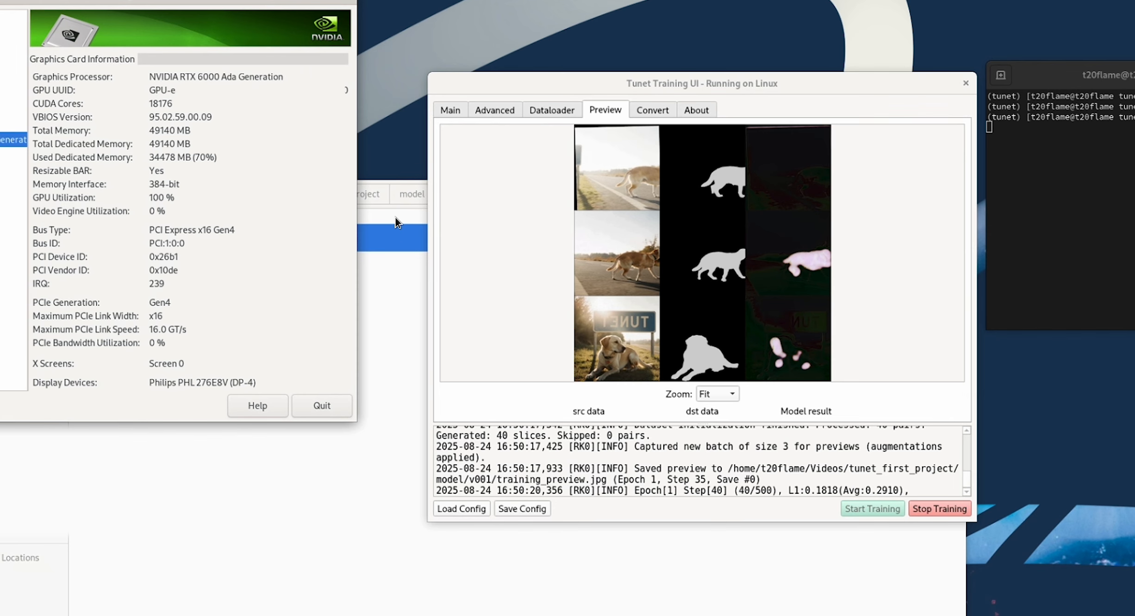
- Examine the GPU's used dedicated memory in NVIDIA Settings alongside the training's batch size setting
left_click_drag(167, 2, 183, 49)
left_click_drag(200, 240, 158, 245)
left_click_drag(248, 202, 163, 204)
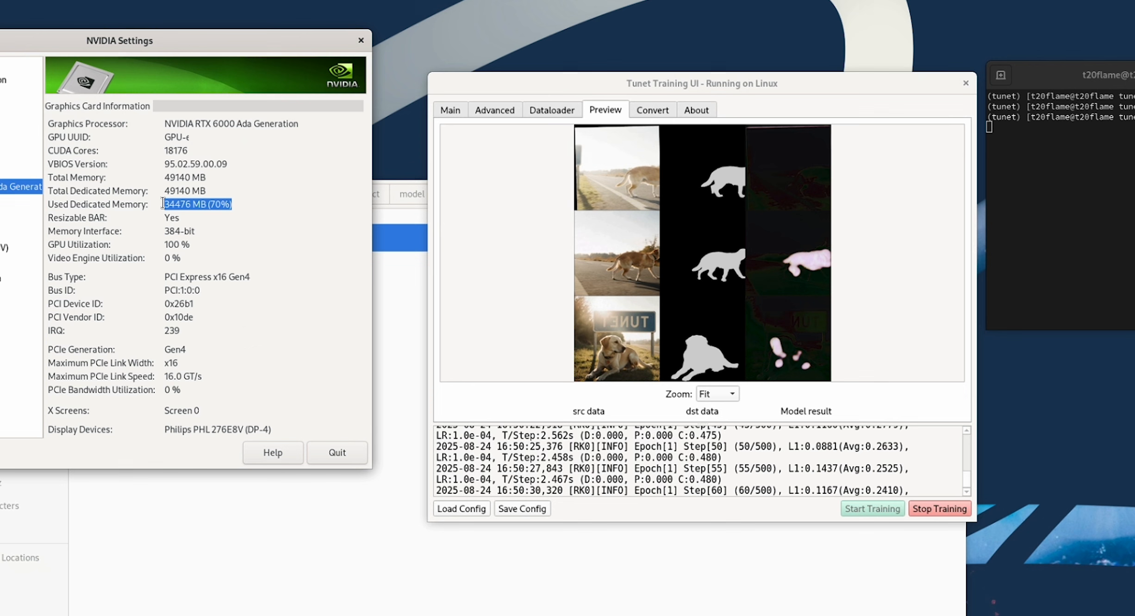
left_click(209, 204)
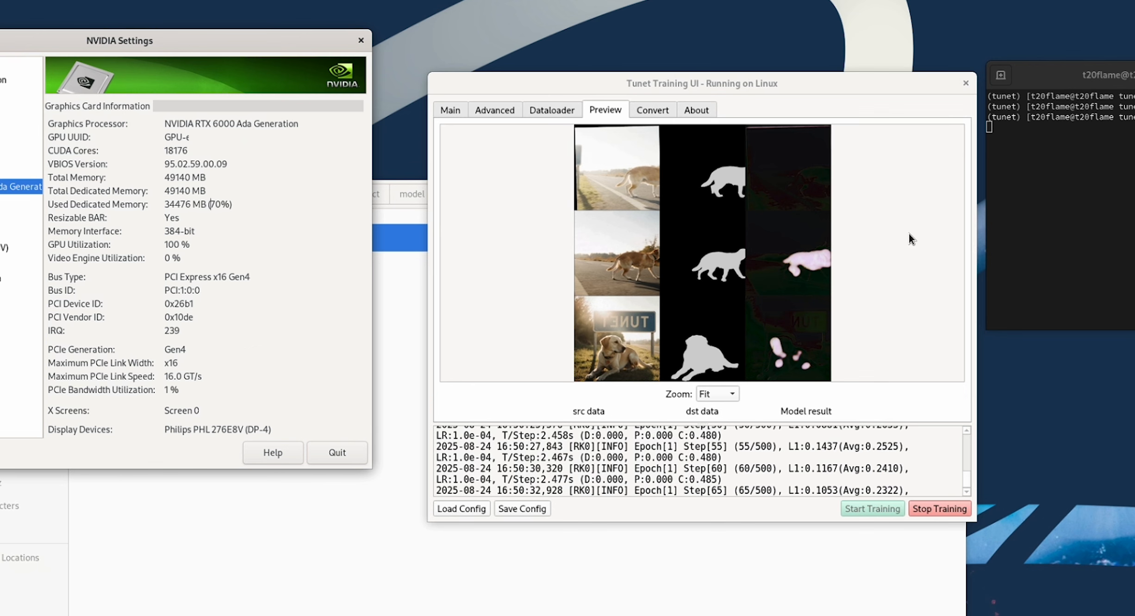
left_click_drag(234, 204, 190, 202)
left_click(494, 109)
left_click(550, 167)
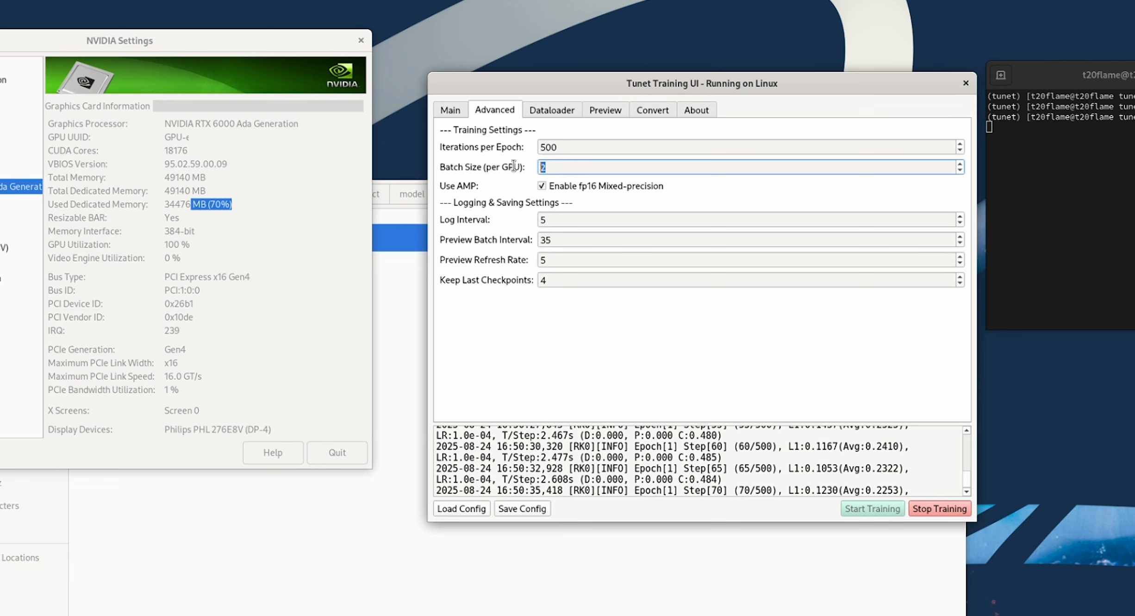
- Show the training preview after a glance at the augmentation settings, and enlarge the training window
left_click(564, 111)
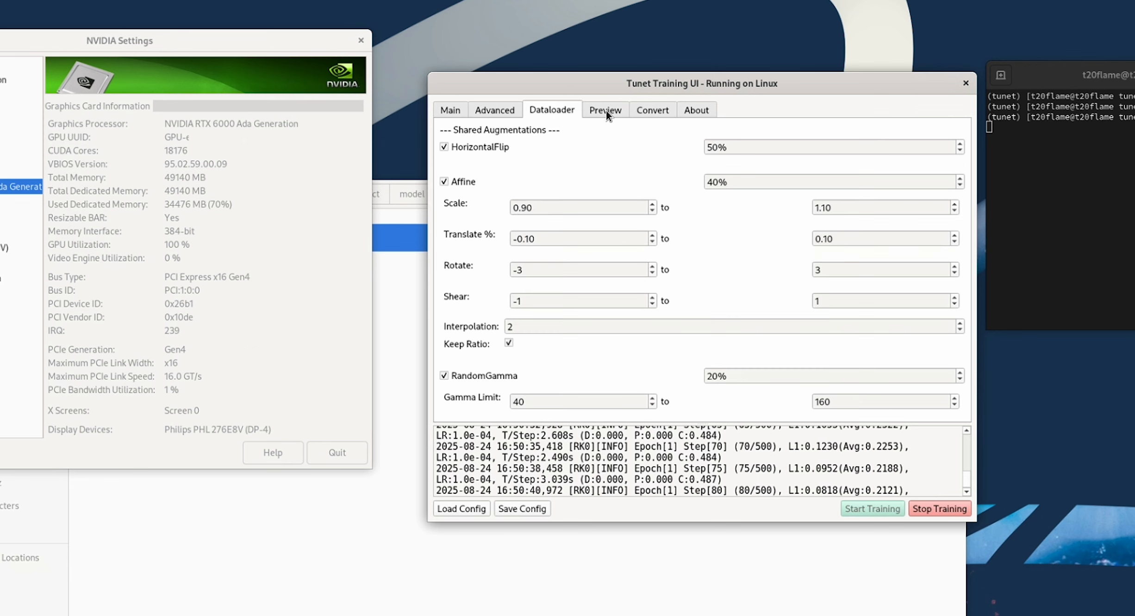
left_click(606, 110)
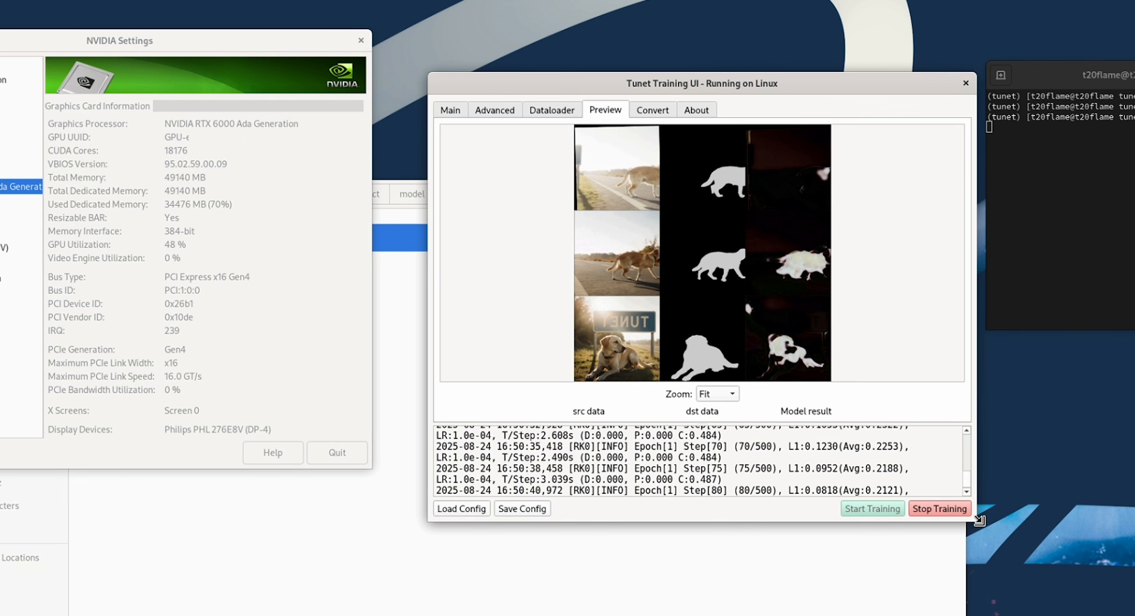
left_click_drag(978, 520, 1134, 615)
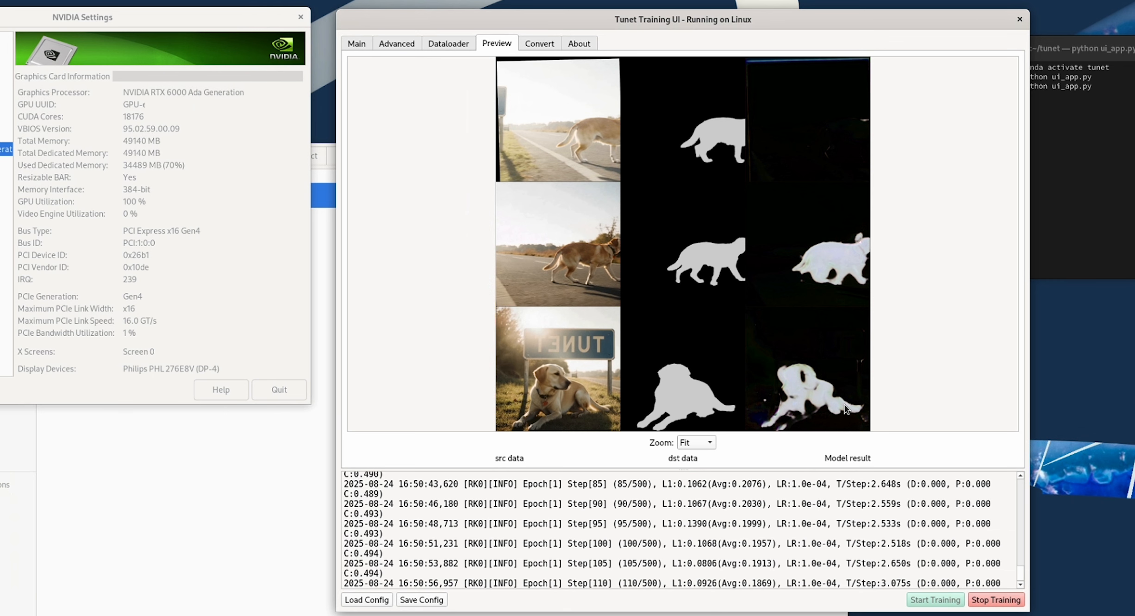
- Compare the shared augmentation settings with their effect on the source and destination images in the preview
left_click(454, 41)
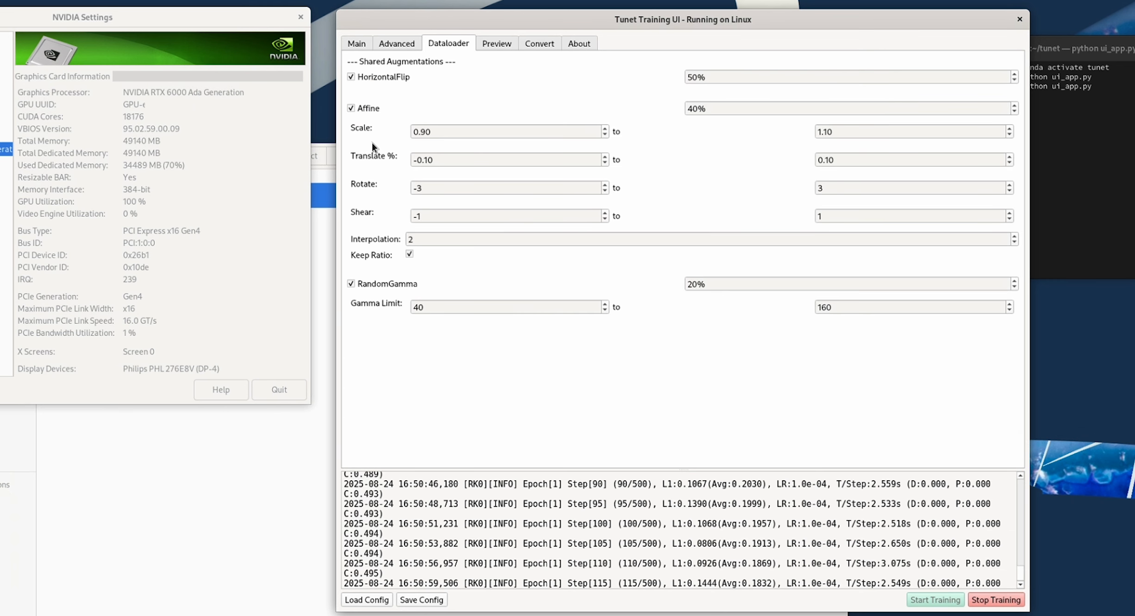
left_click(497, 43)
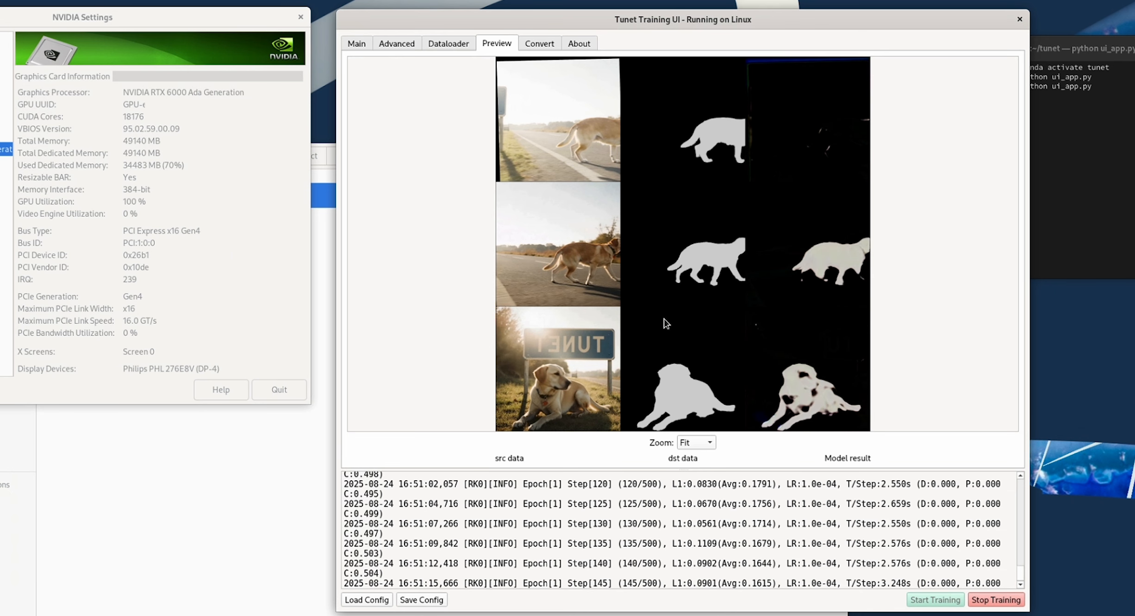
left_click_drag(784, 19, 794, 32)
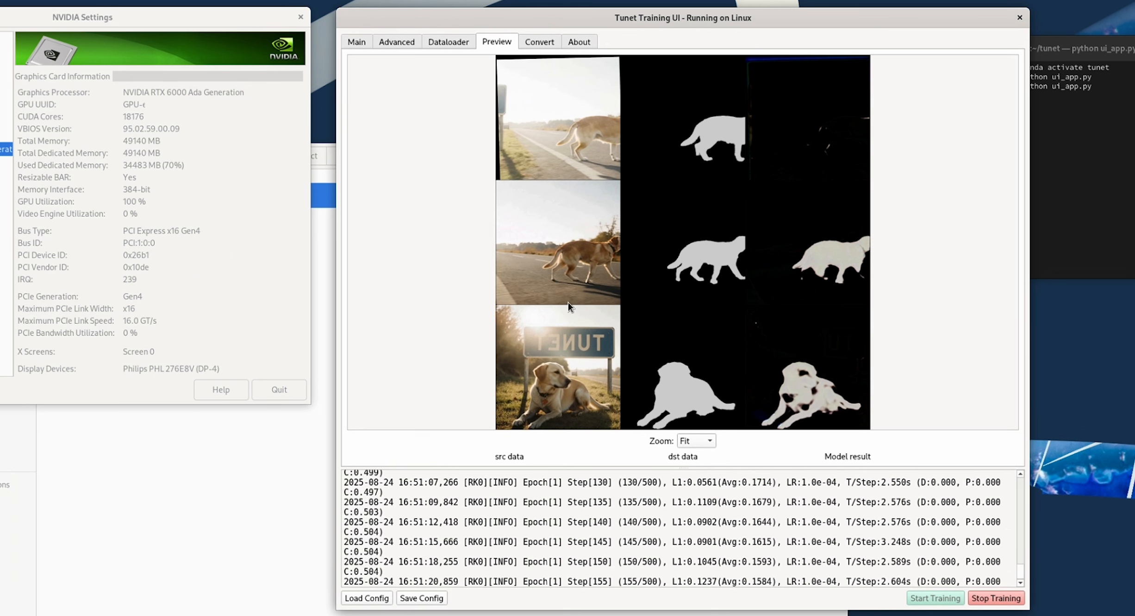
left_click(449, 42)
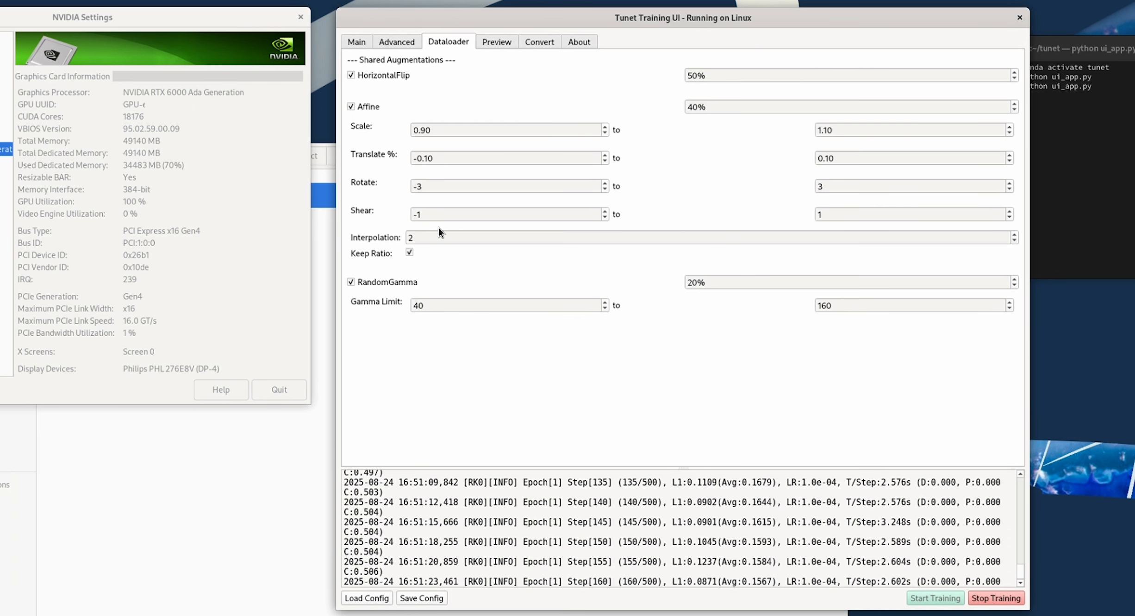
left_click(496, 41)
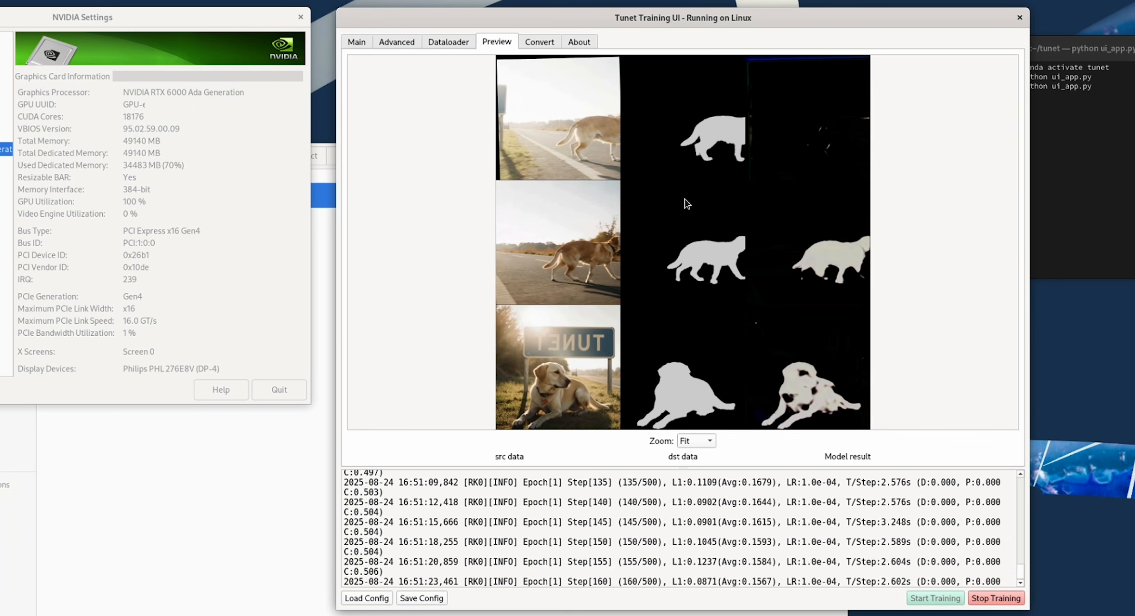
left_click_drag(803, 13, 812, 18)
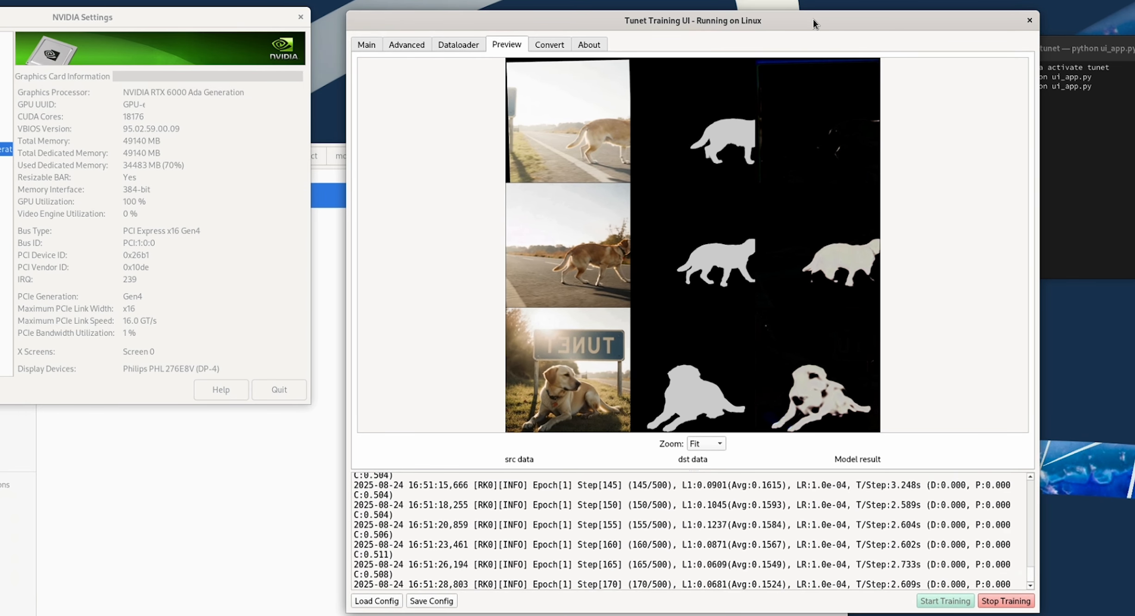
left_click_drag(813, 18, 805, 16)
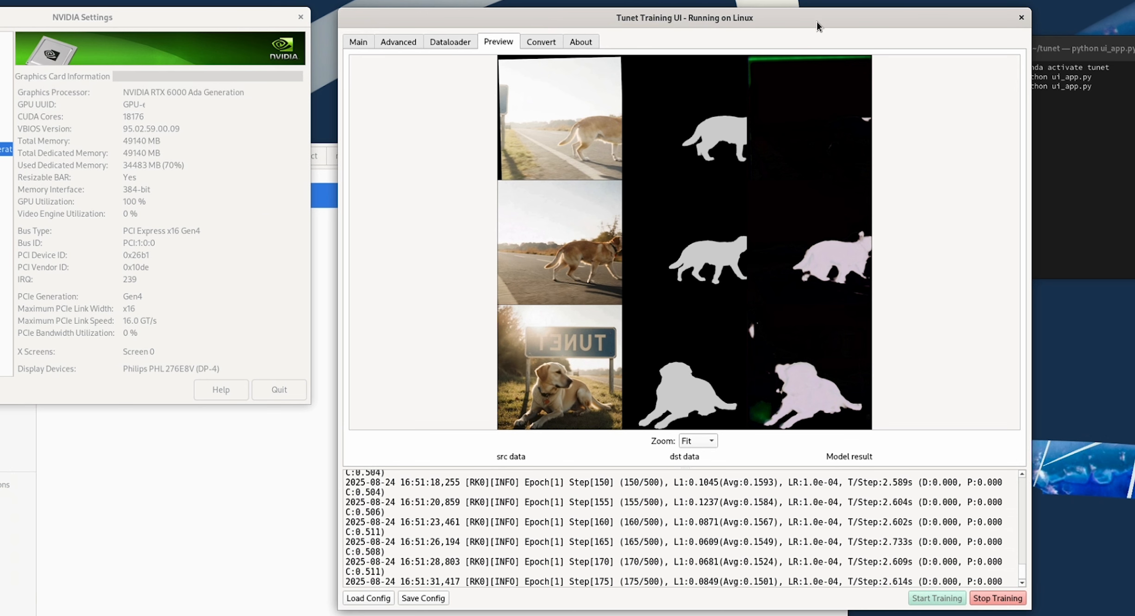
- Inspect the destination mask and model result at 100% preview zoom, then return the zoom to Fit
left_click(711, 441)
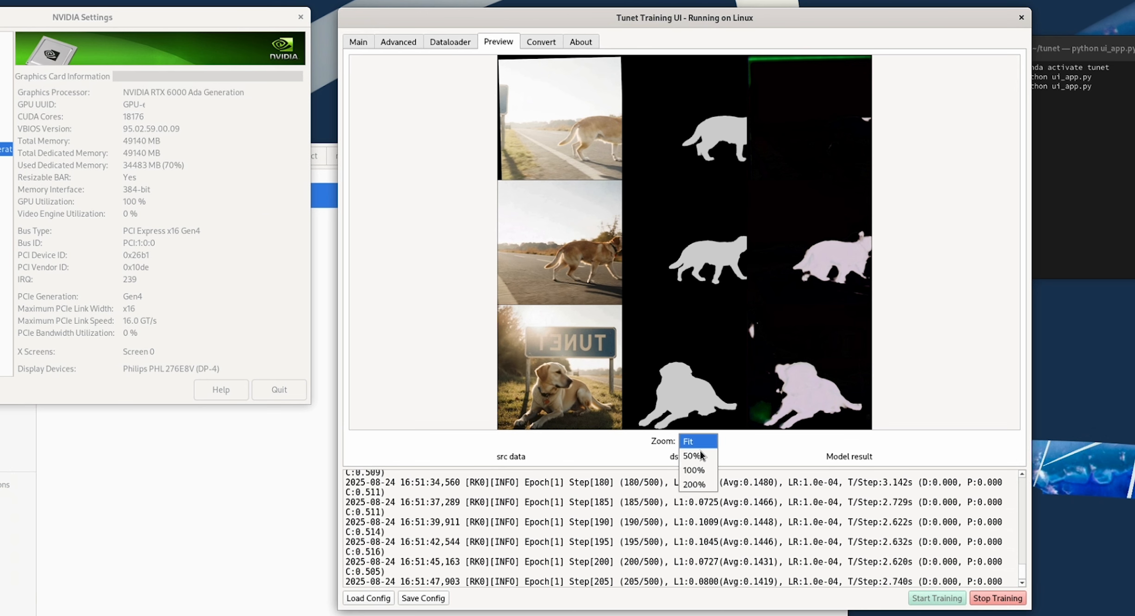
left_click(696, 470)
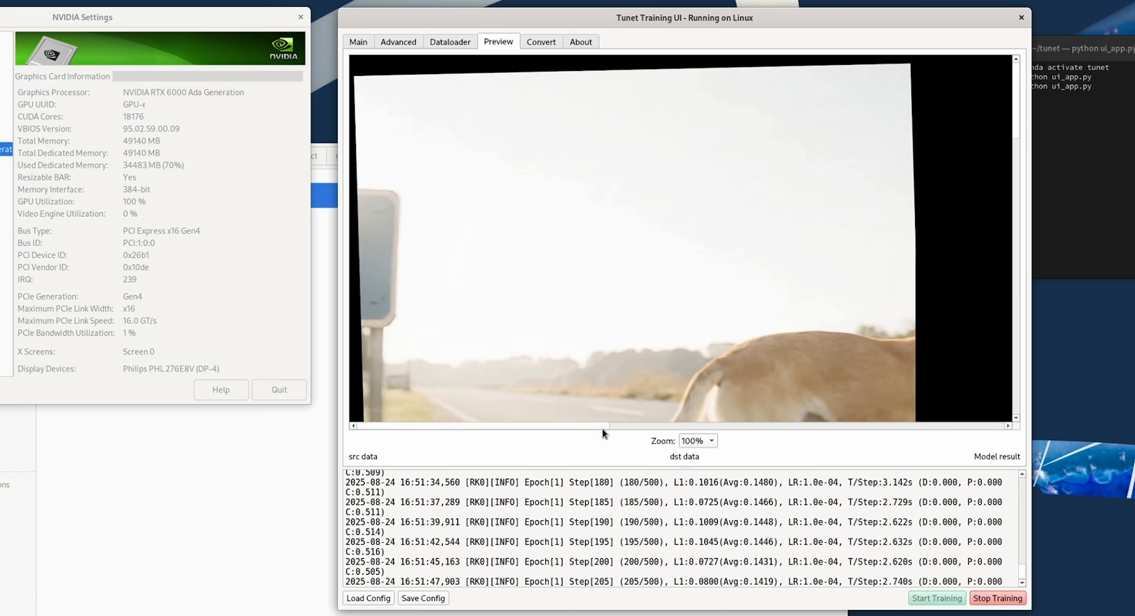
left_click_drag(602, 429, 832, 425)
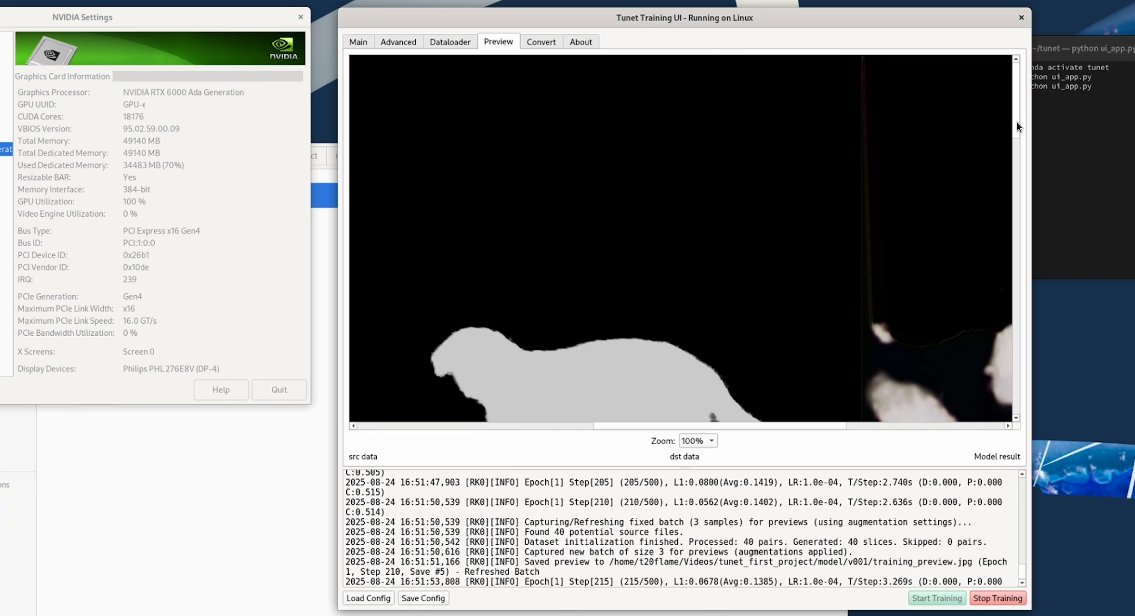
left_click_drag(1013, 119, 1019, 173)
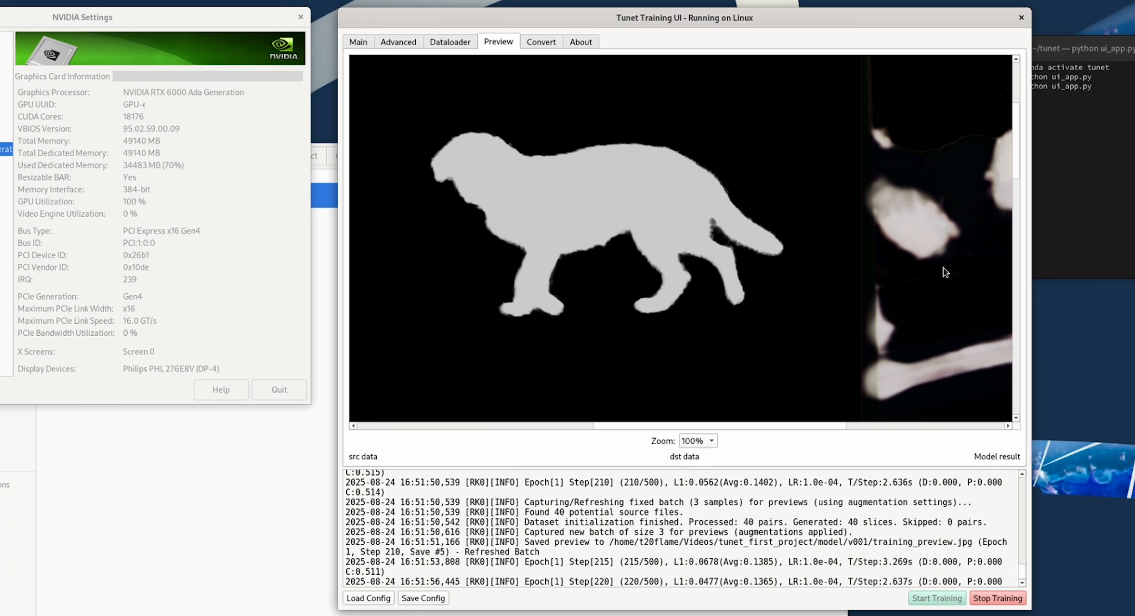
left_click_drag(586, 430, 936, 420)
left_click(698, 440)
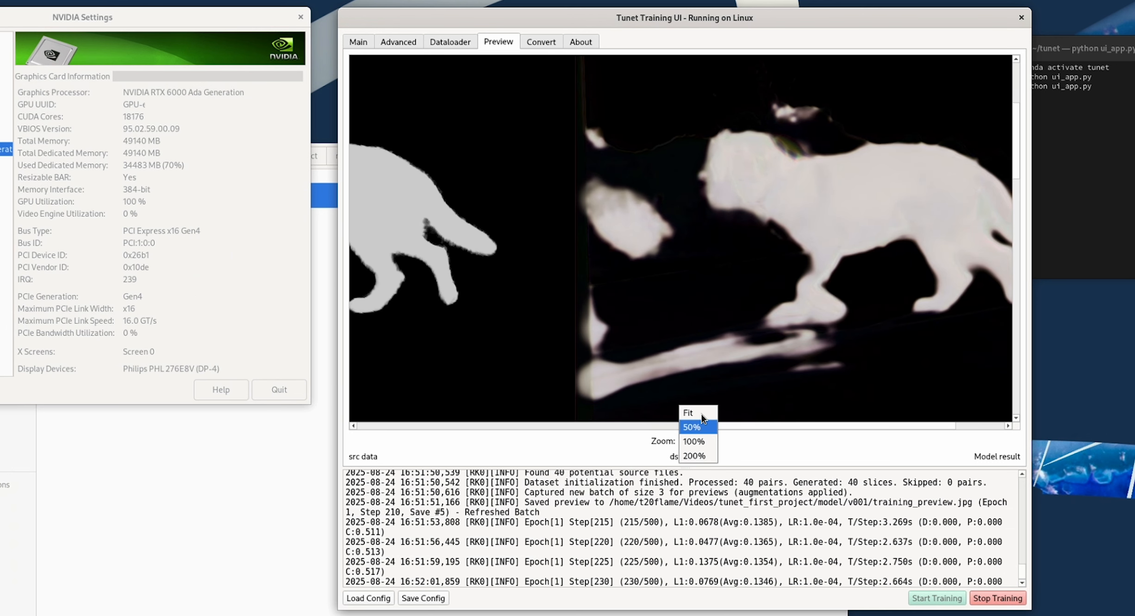
left_click(702, 414)
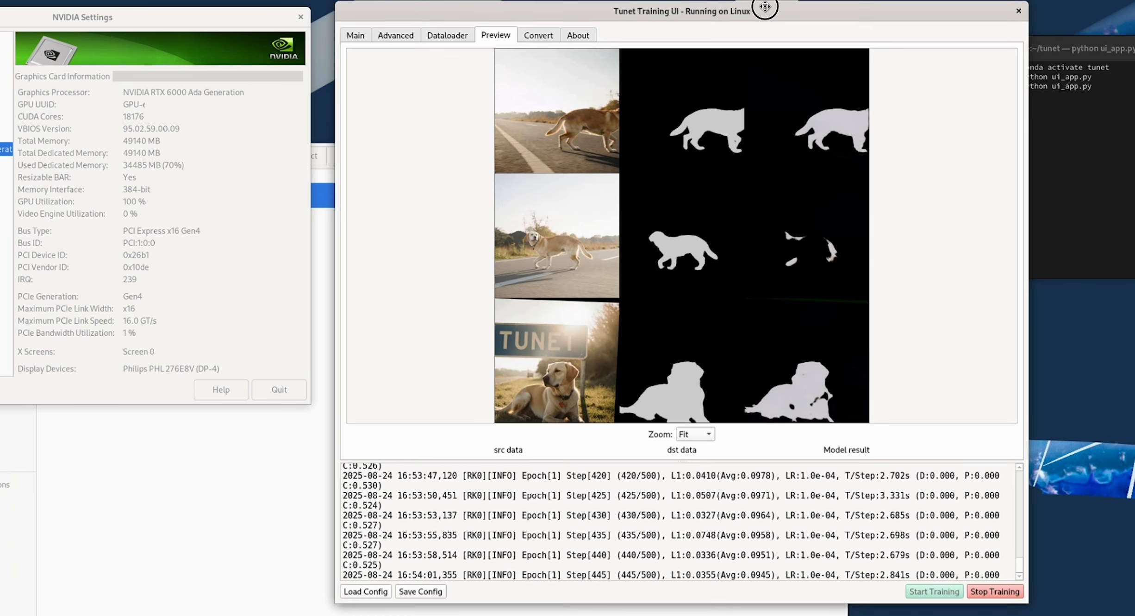
- Quit NVIDIA Settings and reposition the training window over the file browser while the training preview keeps running
left_click_drag(765, 6, 764, 5)
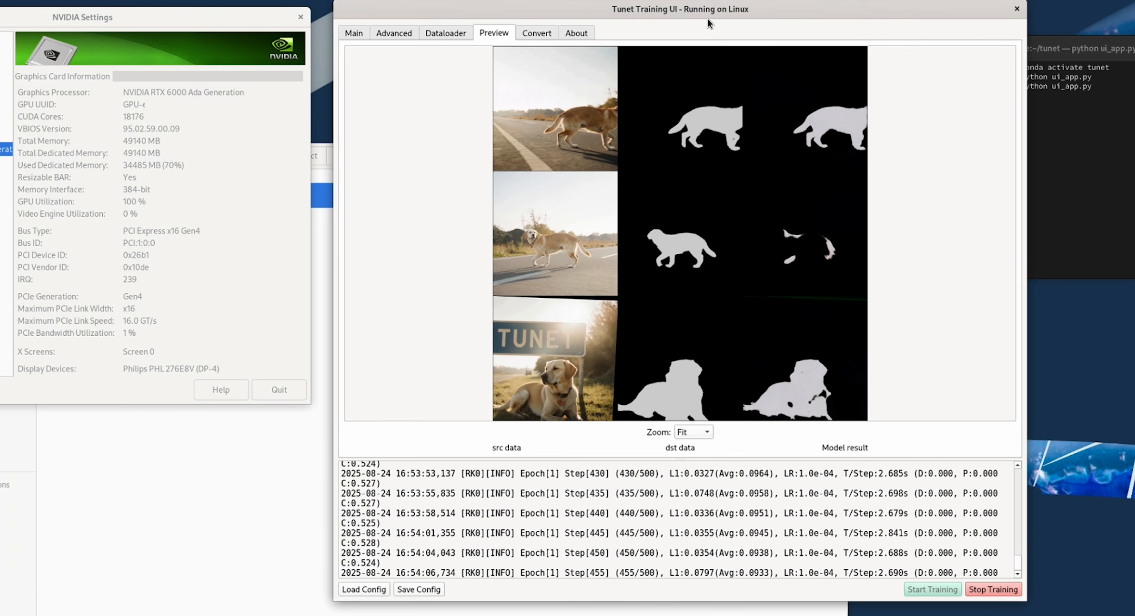
left_click(281, 388)
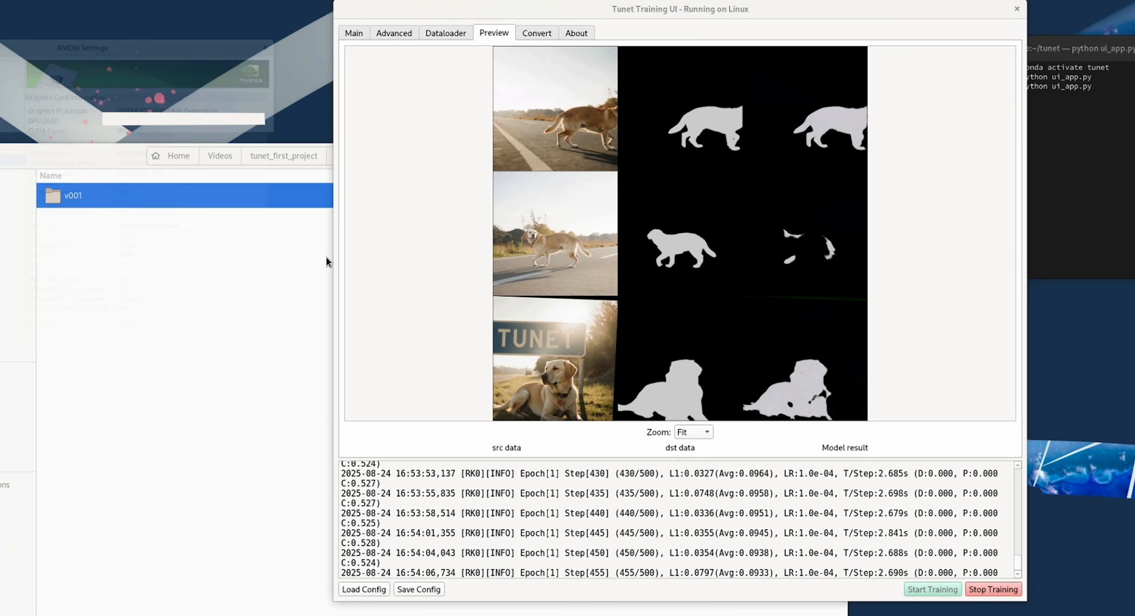
left_click_drag(812, 6, 768, 3)
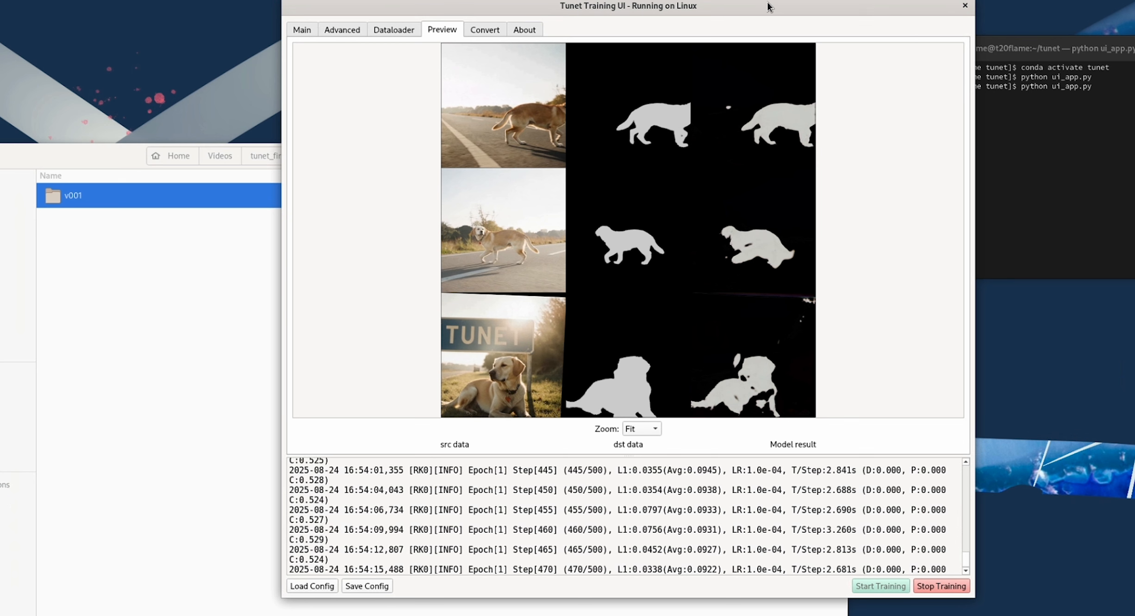
left_click_drag(768, 6, 760, 7)
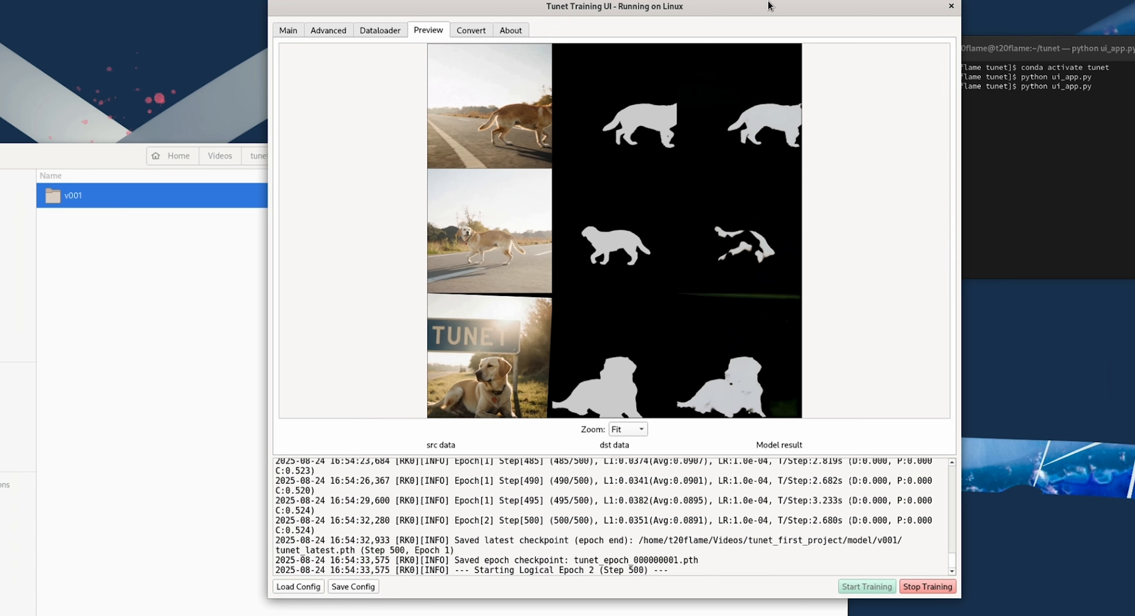
left_click_drag(780, 3, 776, 5)
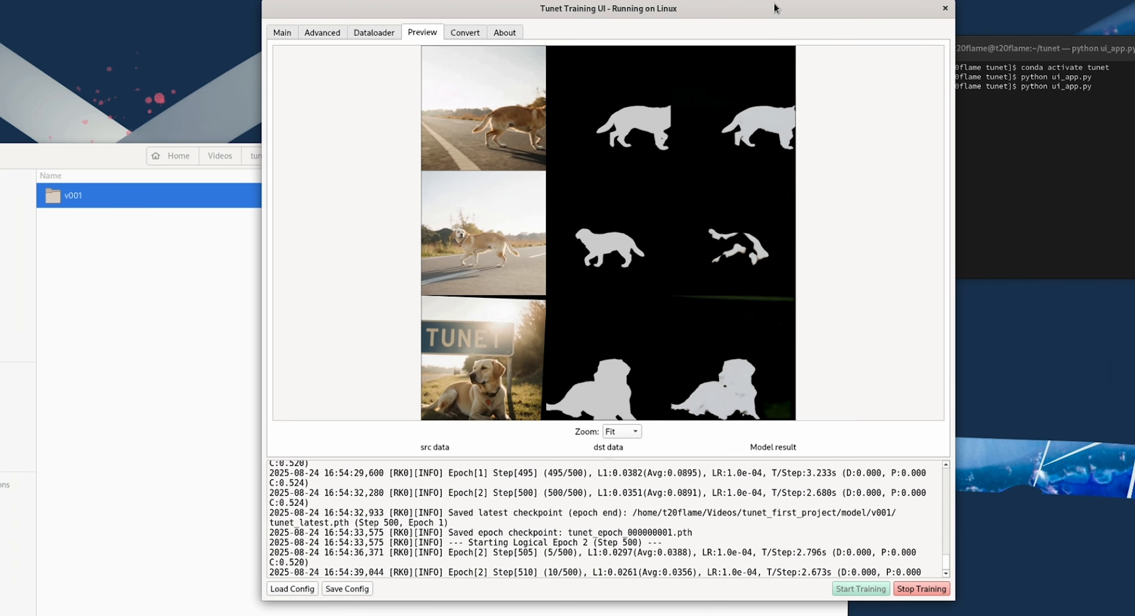
- Open an Ubuntu-20.04 terminal and connect to the remote machine over ssh with the -XC options, entering the account password
left_click_drag(776, 7, 776, 4)
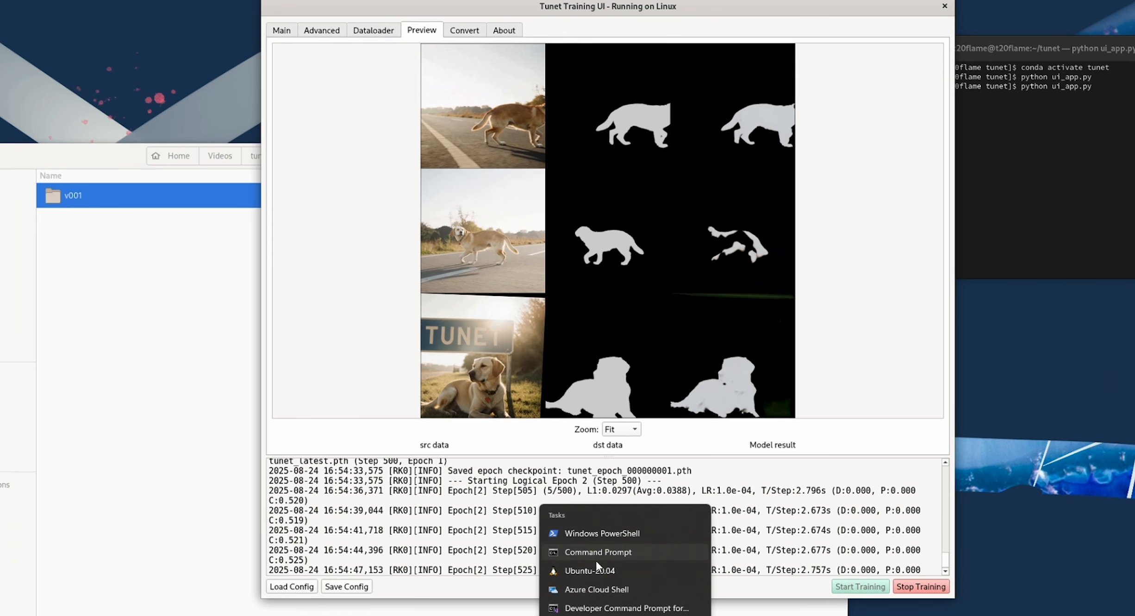
left_click(598, 570)
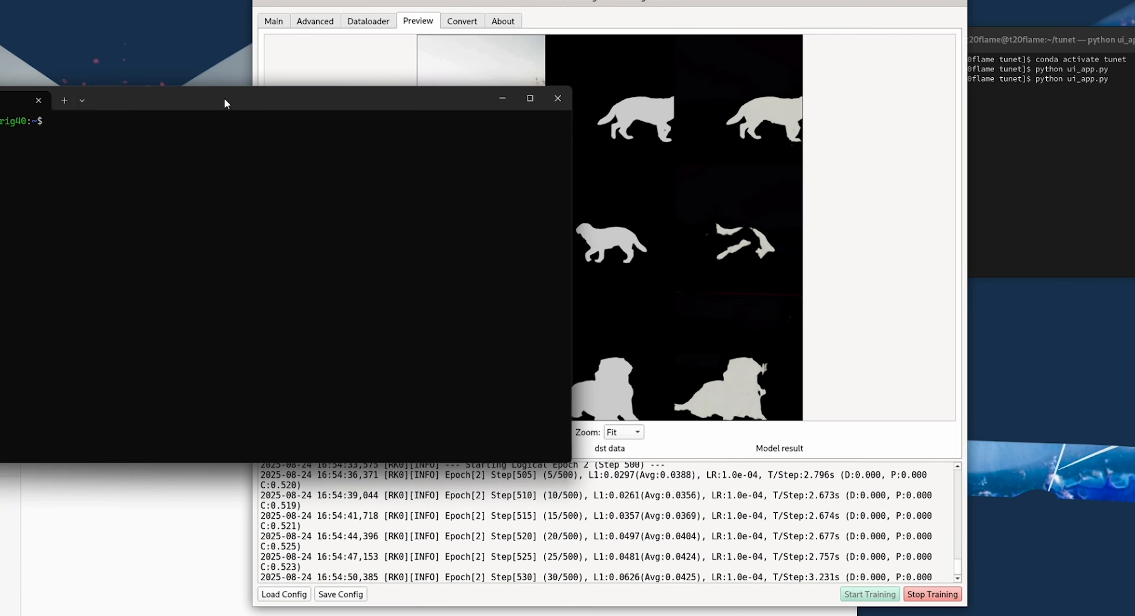
key("Up")
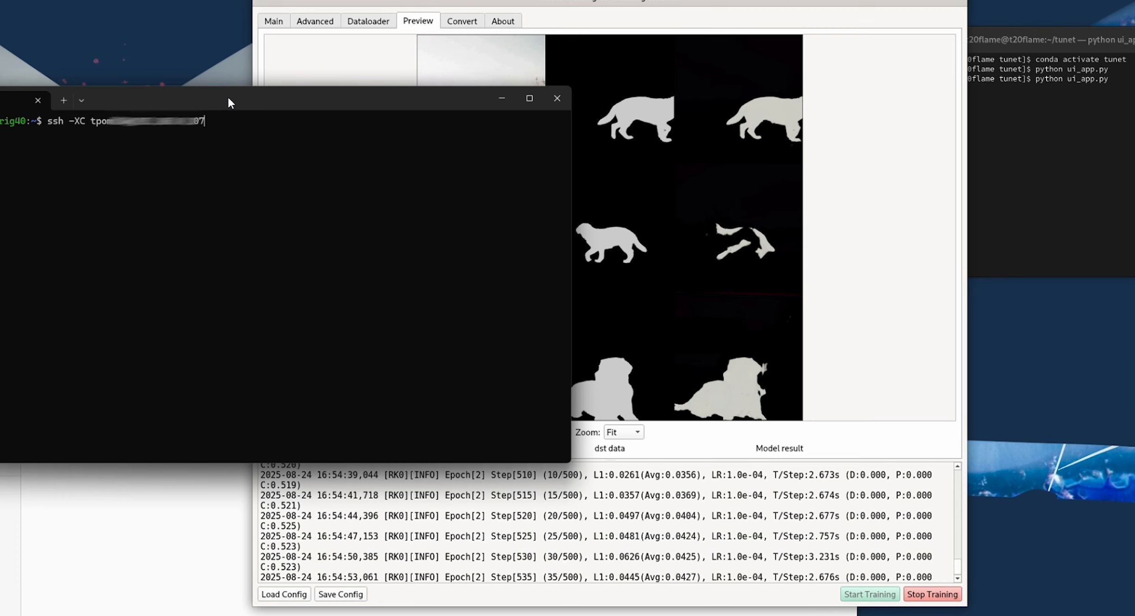
mouse_move(86, 120)
left_mouse_down()
mouse_move(64, 121)
mouse_move(88, 119)
mouse_move(69, 124)
mouse_move(77, 121)
left_mouse_up()
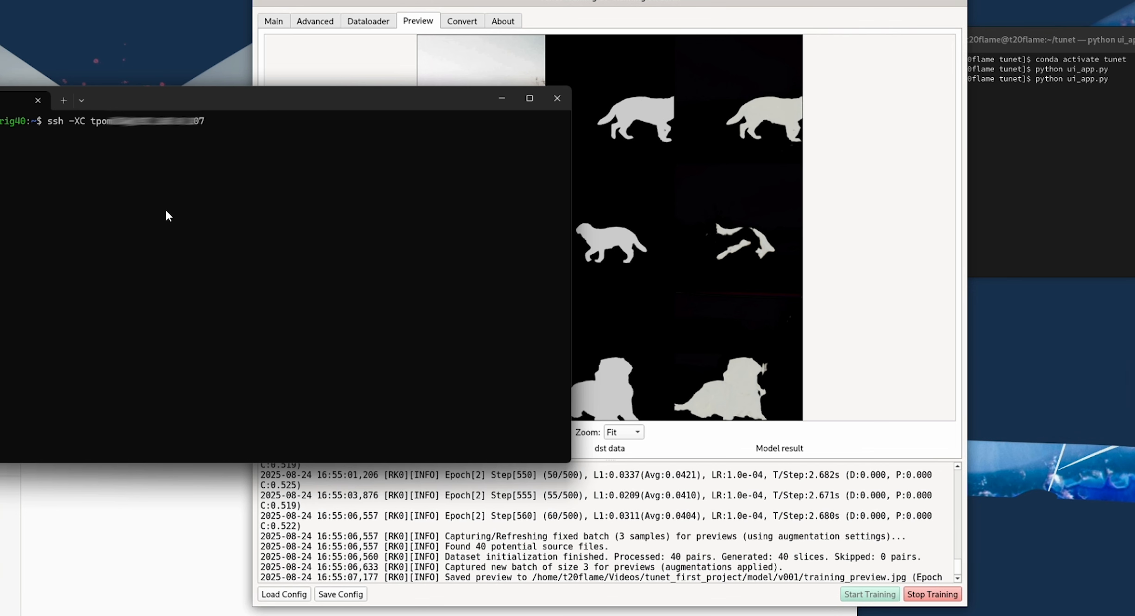
left_click_drag(198, 100, 177, 96)
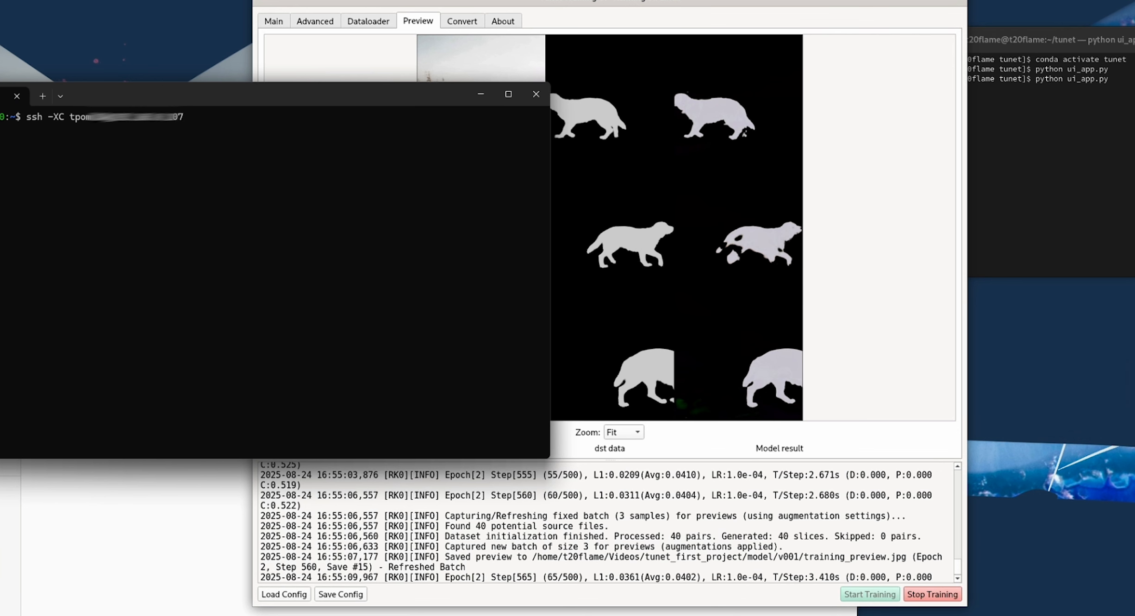
key("Return")
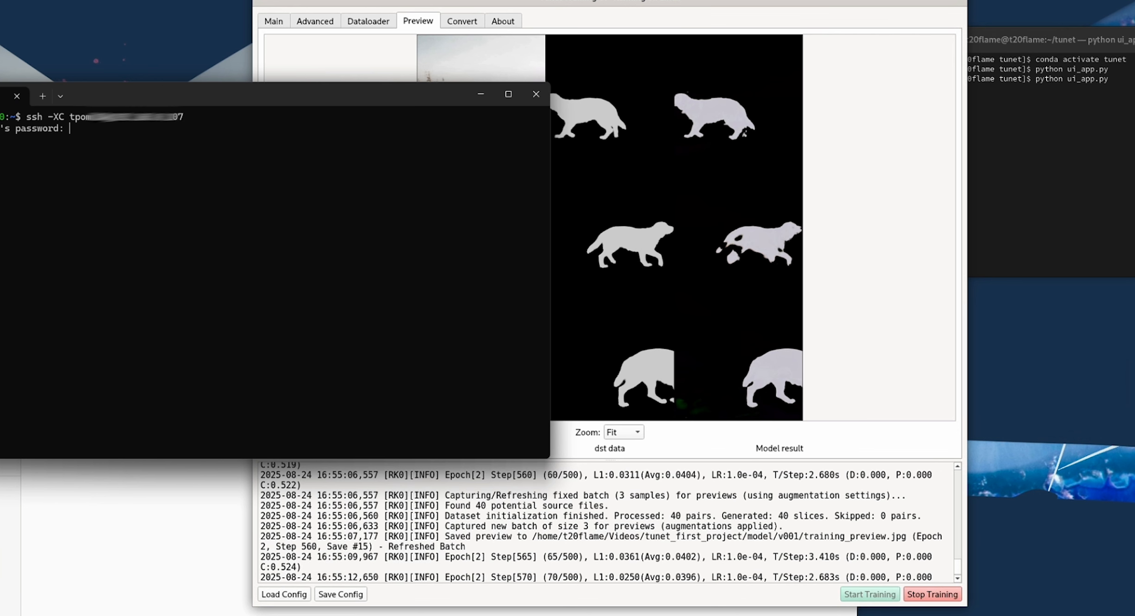
key("Return")
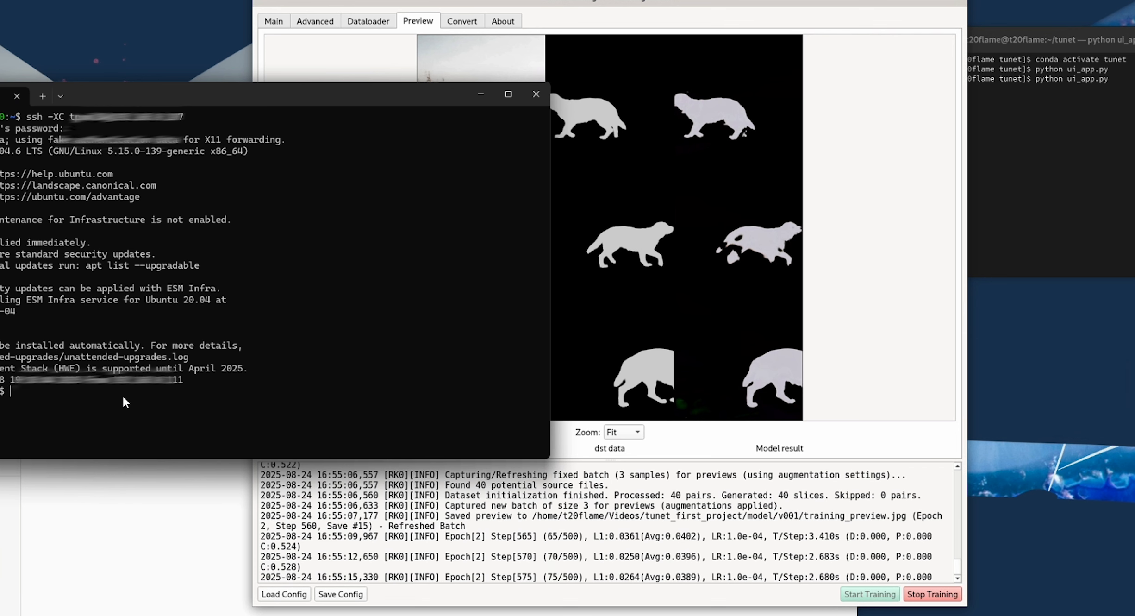
- Change to the tunet folder on the remote machine, activate the tunet conda environment and launch ui_app.py with python
type("cd tunet/")
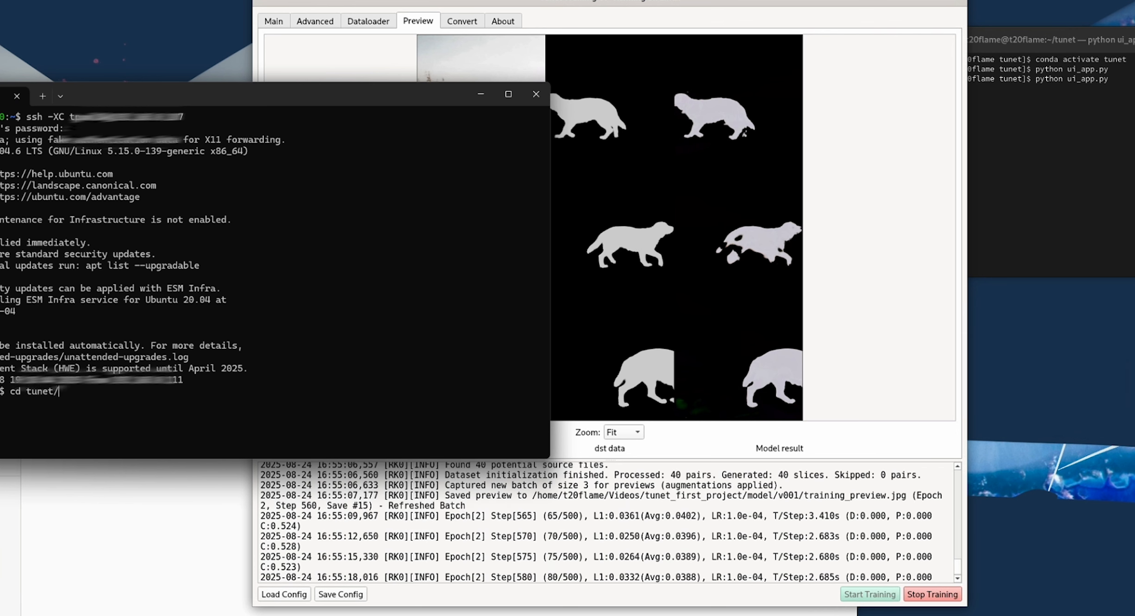
key("Return")
type("conda ac")
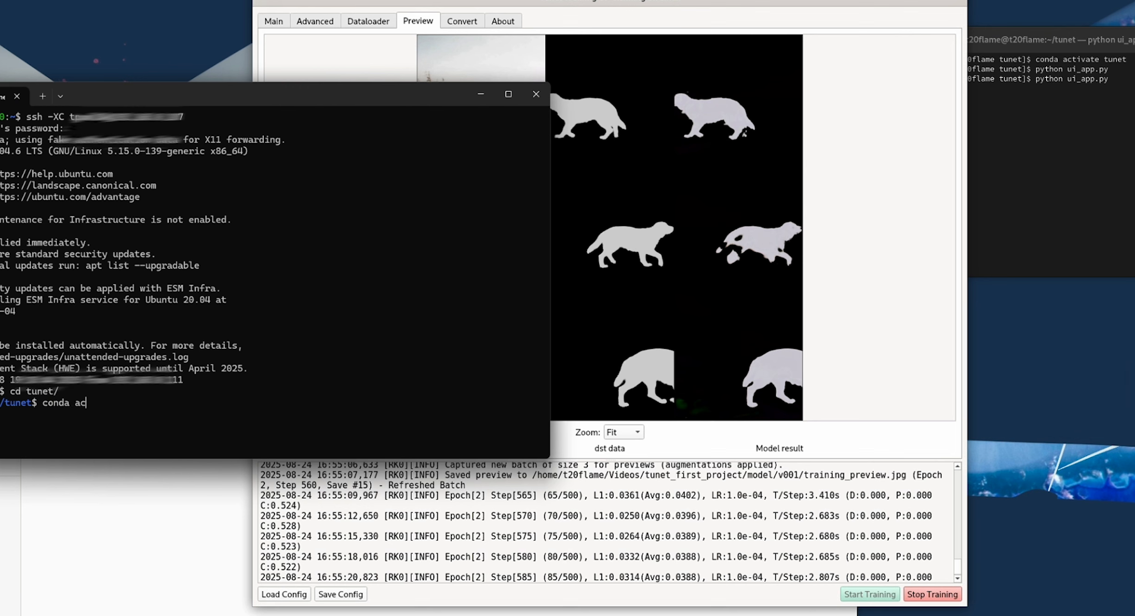
type("tivate tunet")
key("Return")
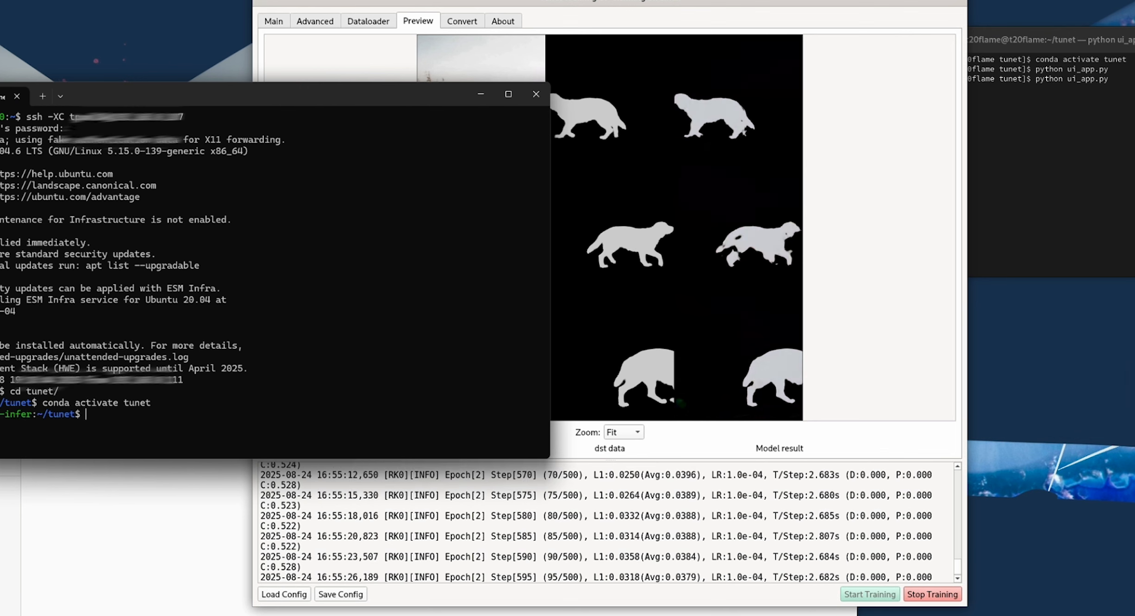
type("python ui_app.py")
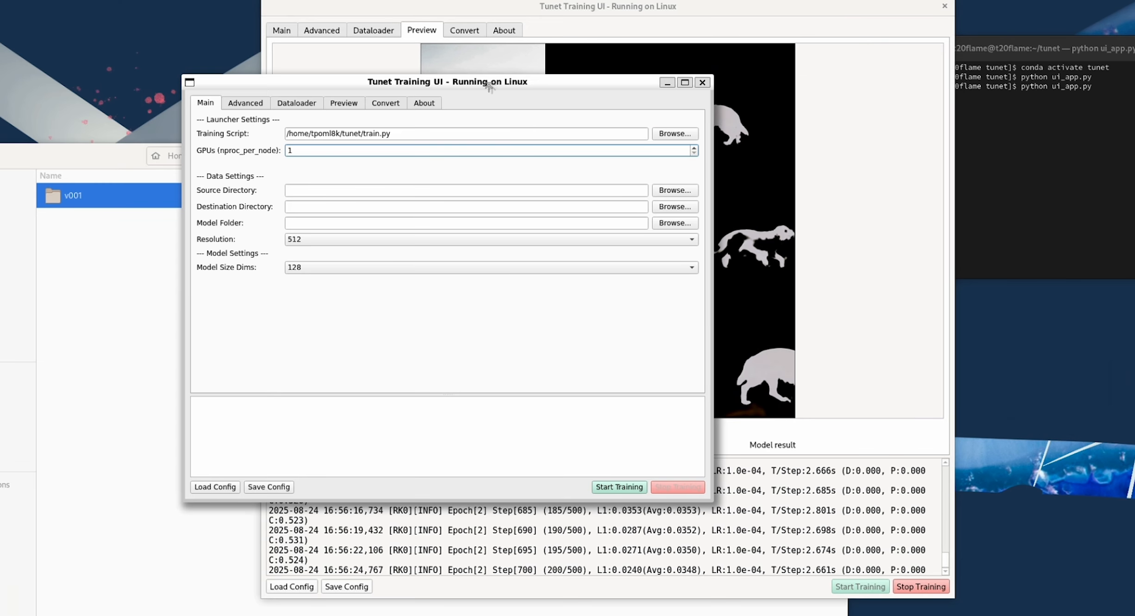
- Place the remote Tunet window beside the running training, look over its Convert and Main settings, and close it
left_click_drag(490, 86, 449, 61)
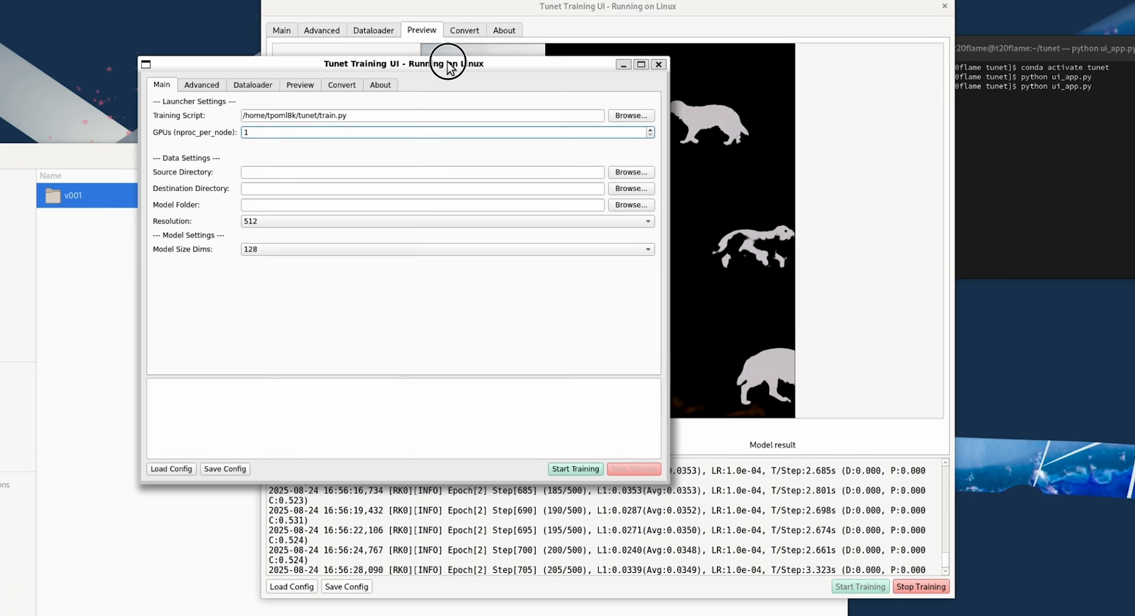
left_click_drag(558, 64, 335, 51)
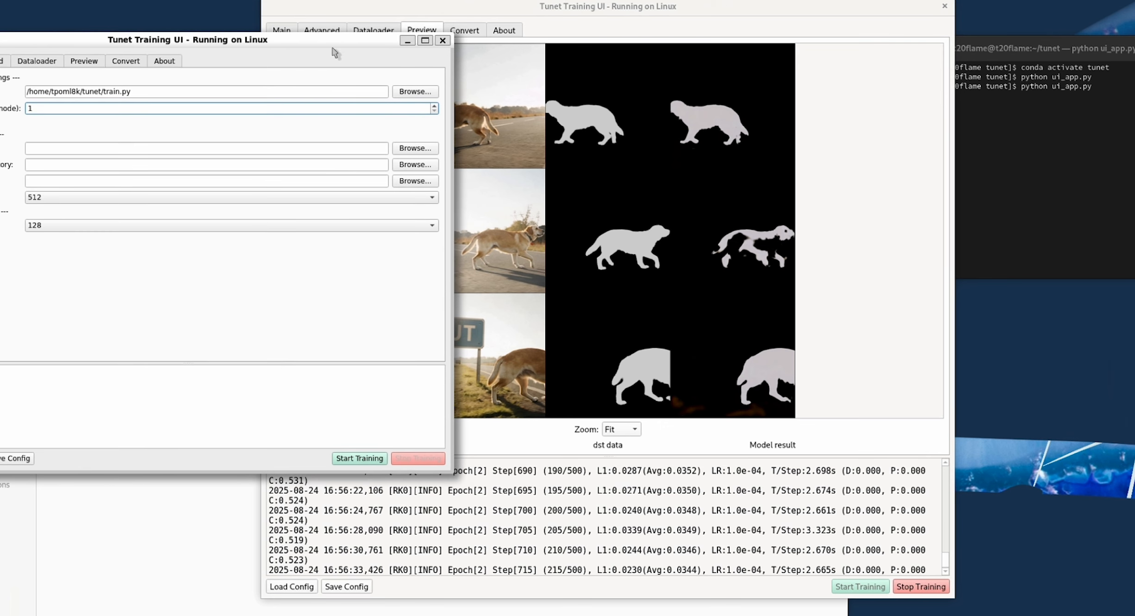
left_click(122, 60)
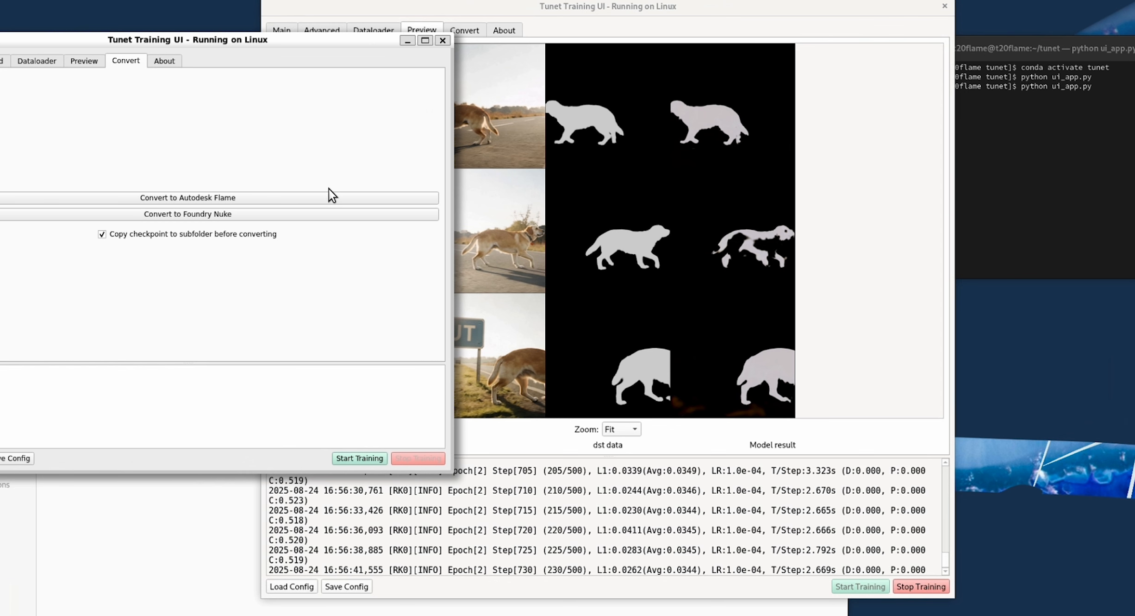
left_click(0, 61)
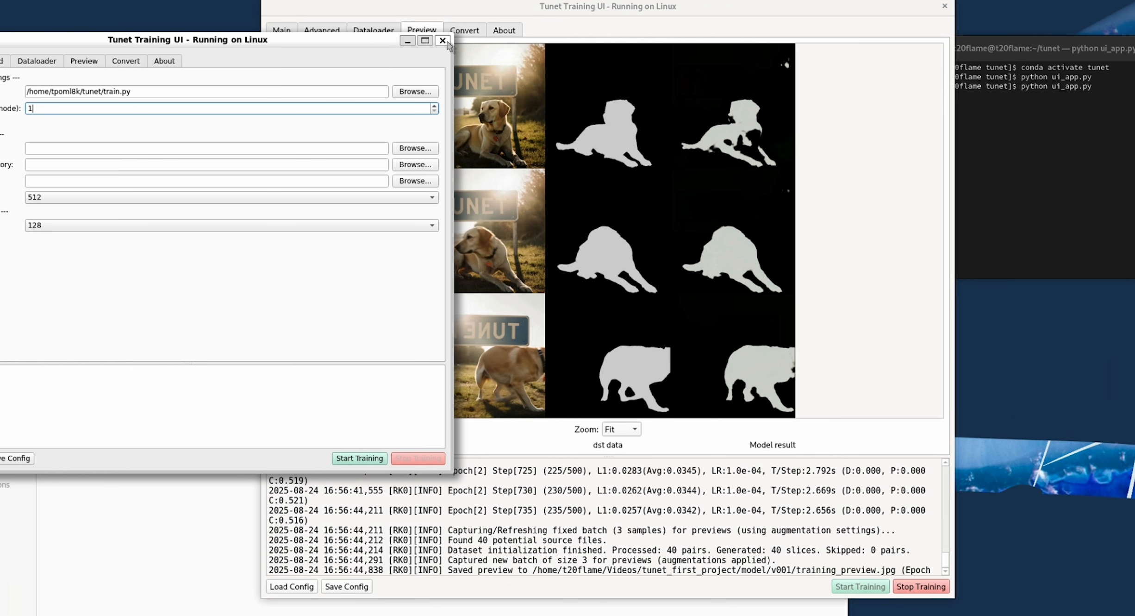
left_click_drag(348, 42, 326, 42)
left_click_drag(296, 35, 274, 41)
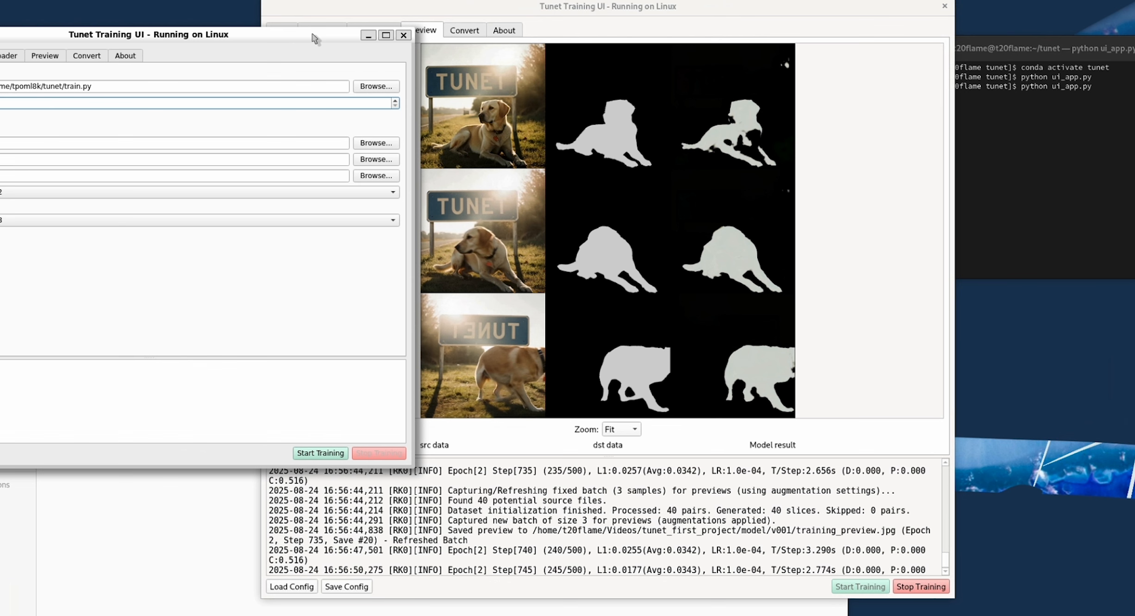
left_click_drag(315, 39, 329, 41)
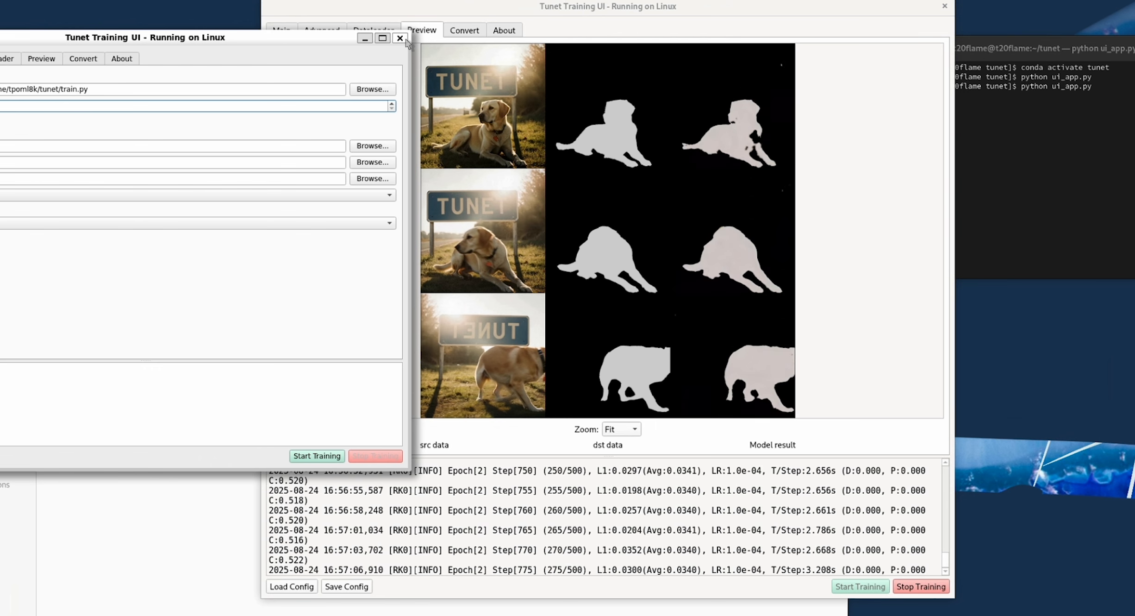
left_click(400, 38)
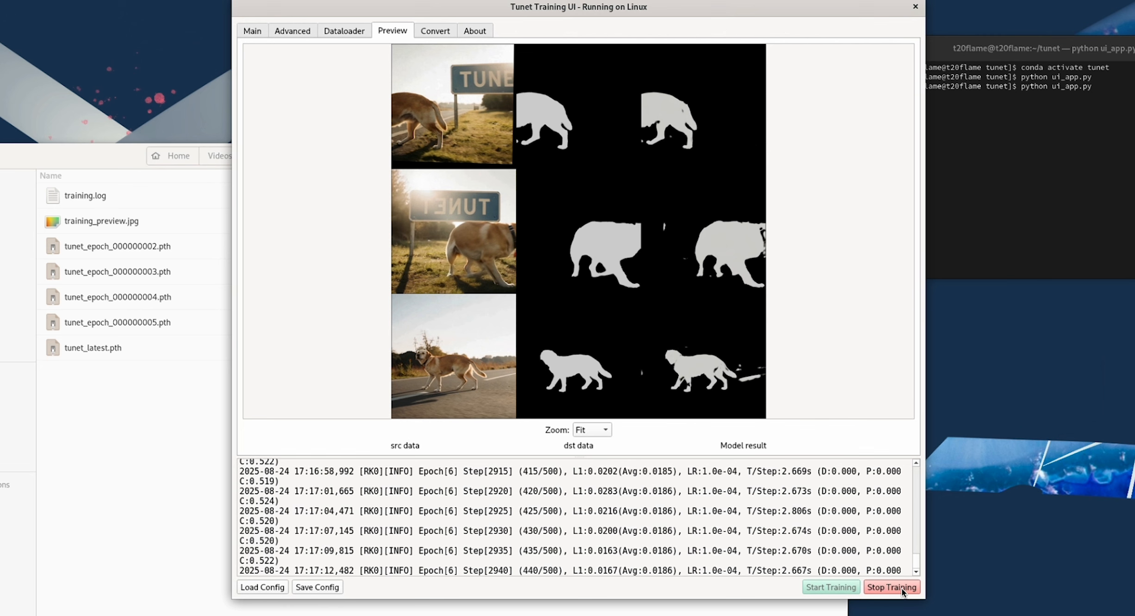
- Stop the training and convert the tunet_epoch_000000005.pth checkpoint from model/v001 to Autodesk Flame
left_click(898, 587)
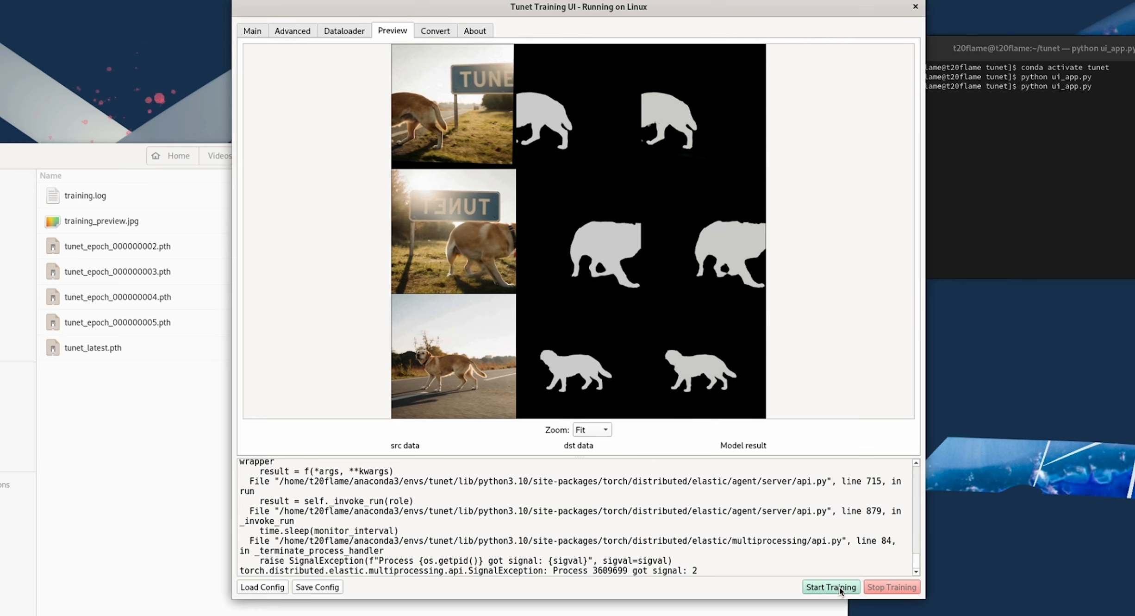
left_click(435, 33)
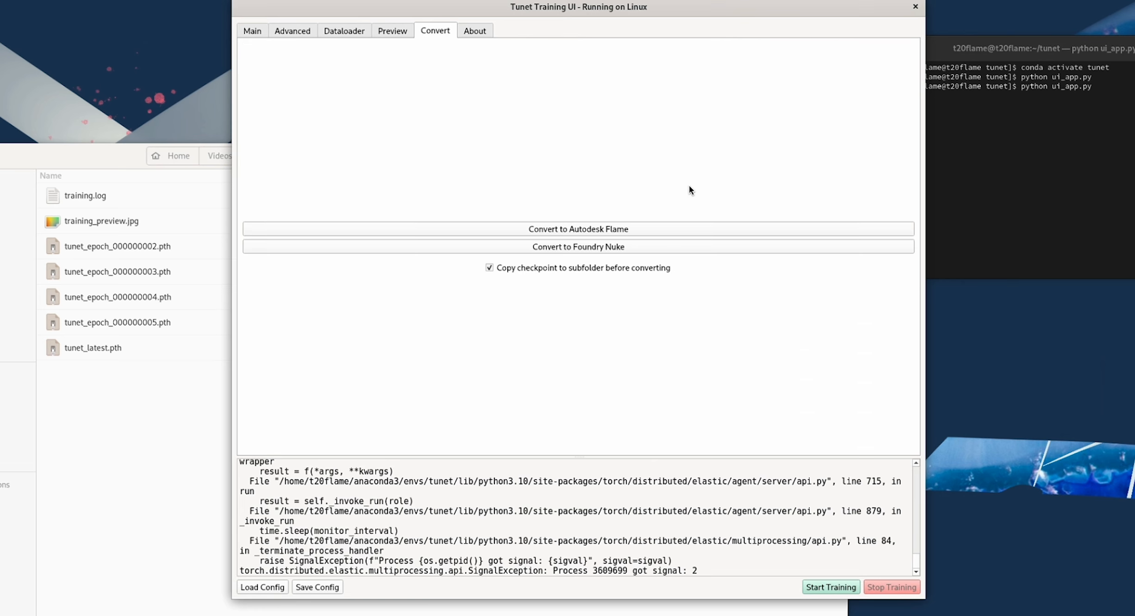
left_click(591, 230)
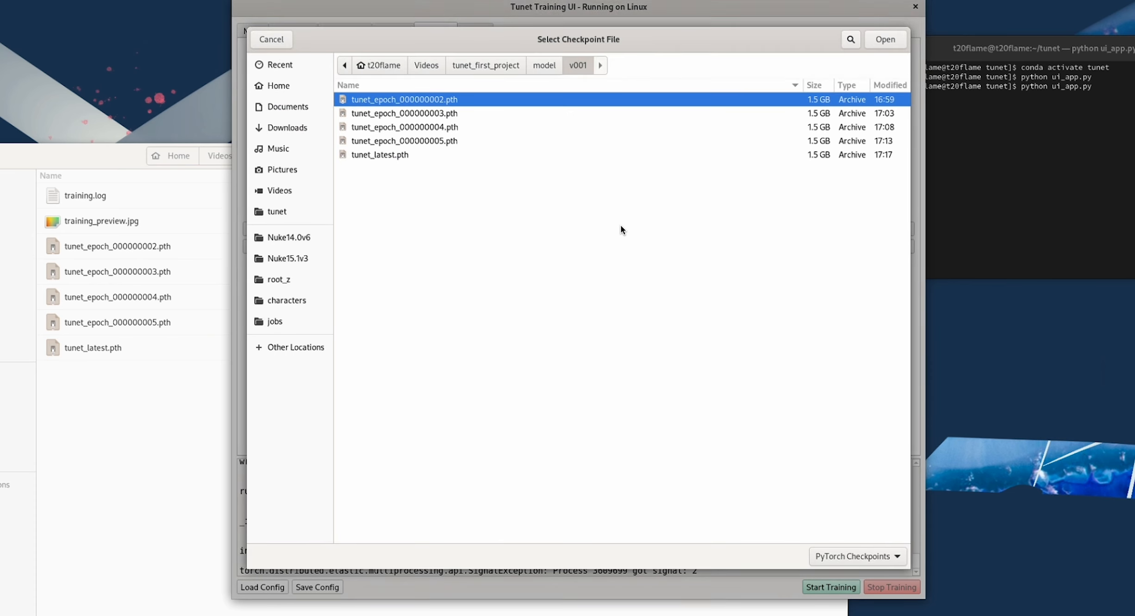
left_click(539, 65)
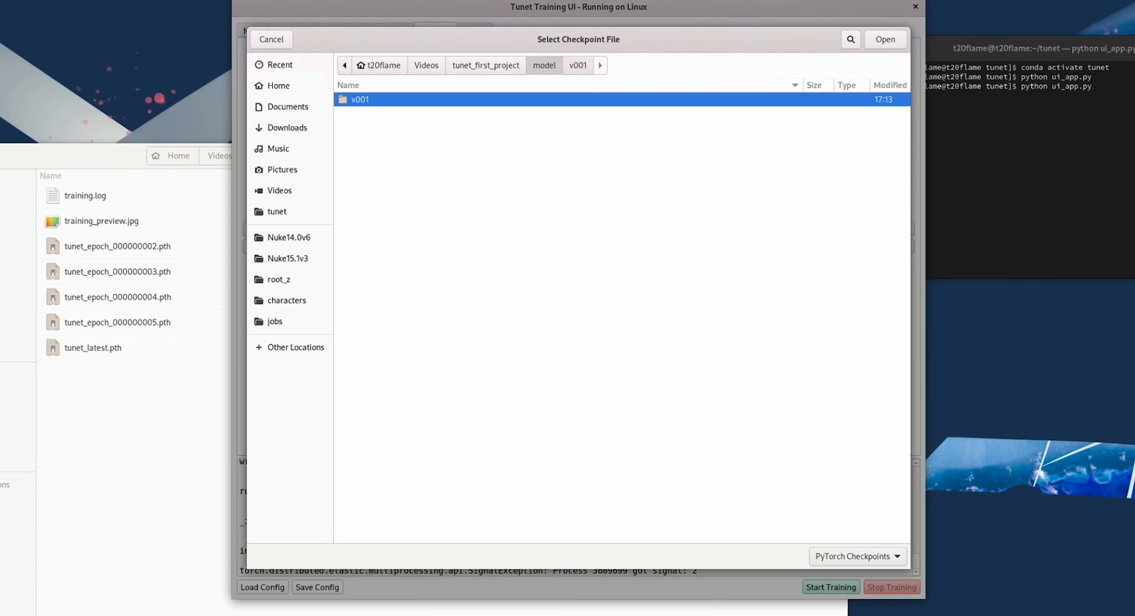
double_click(425, 102)
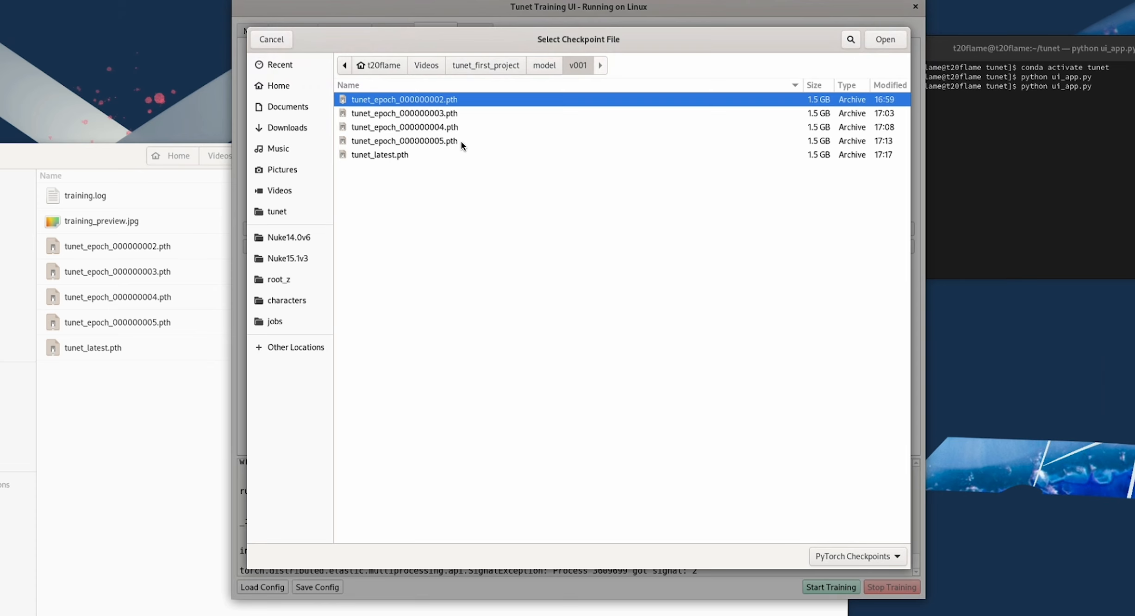
left_click(386, 140)
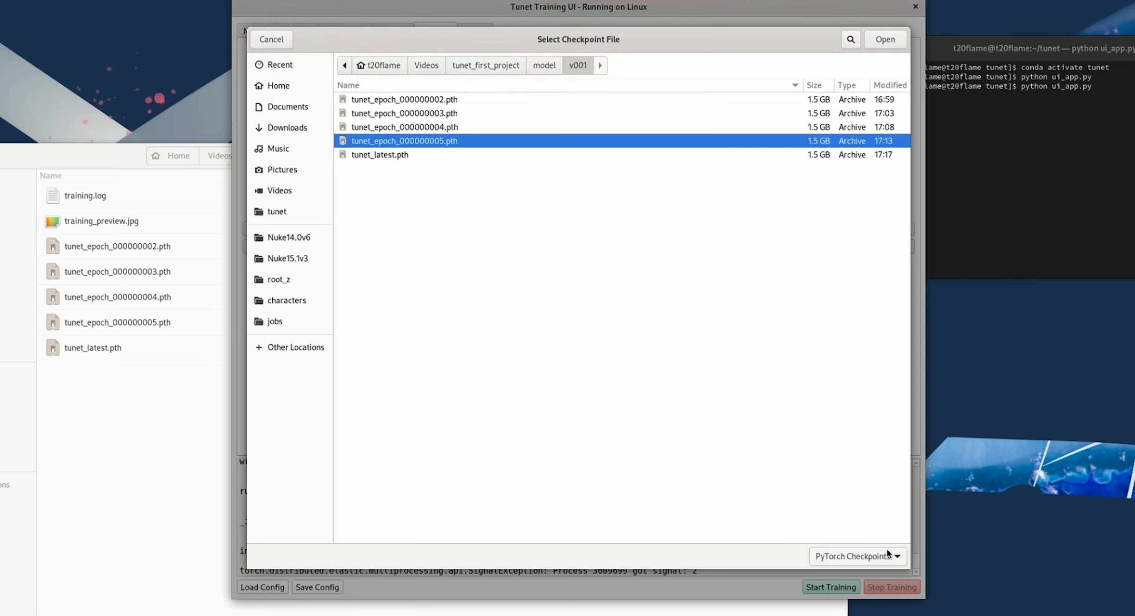
key("Return")
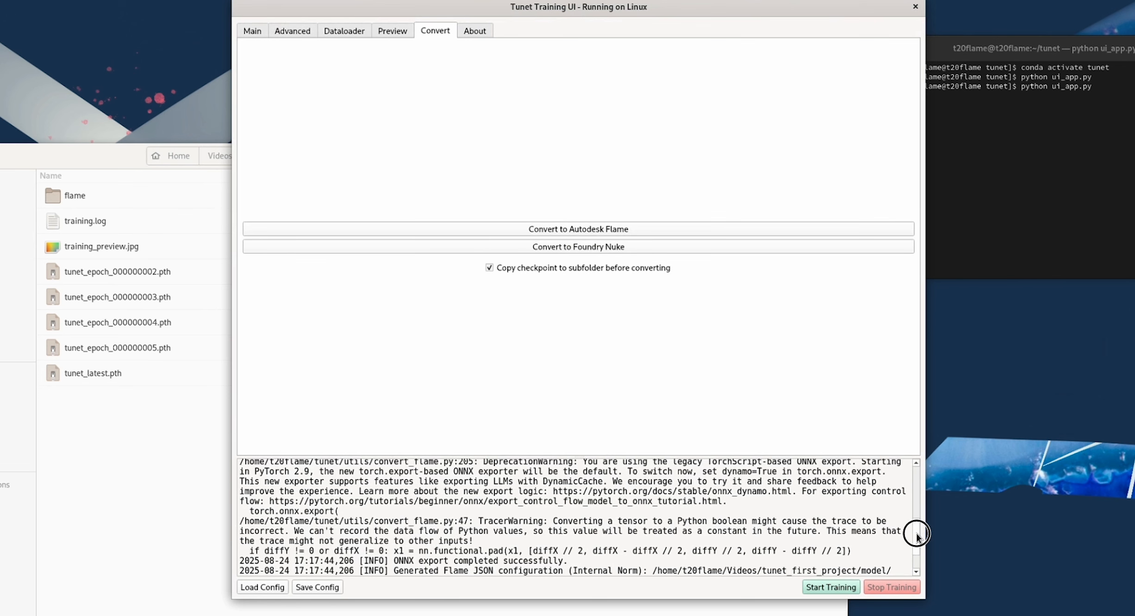
- Check the generated Flame JSON path in the conversion log and locate the flame folder in v001
left_click_drag(345, 555, 306, 526)
left_click(149, 504)
left_click(79, 197)
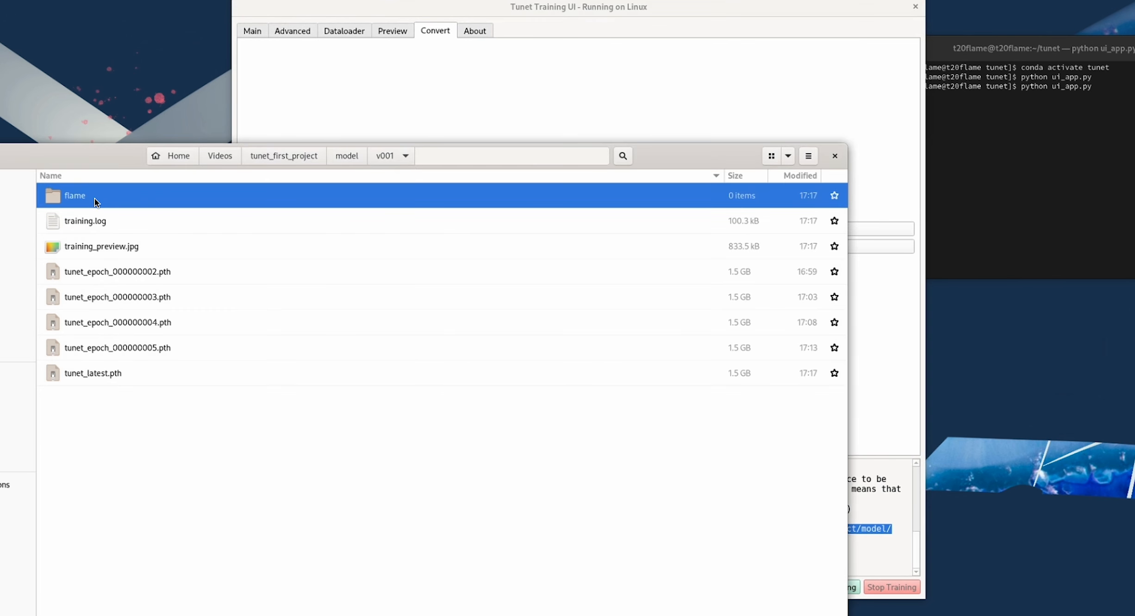
left_click(702, 79)
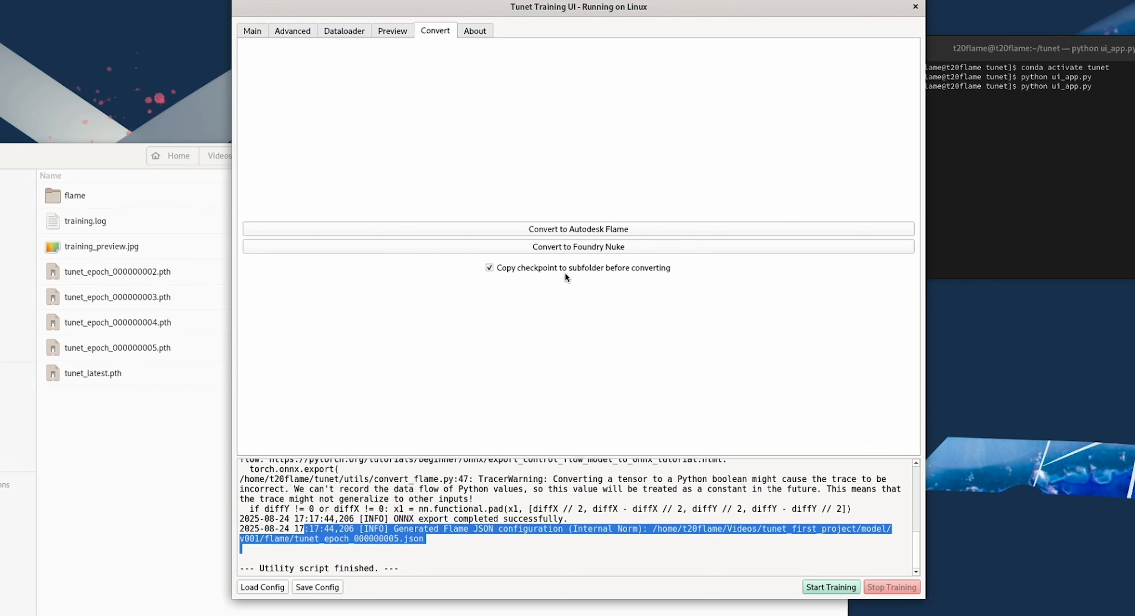
left_click(552, 506)
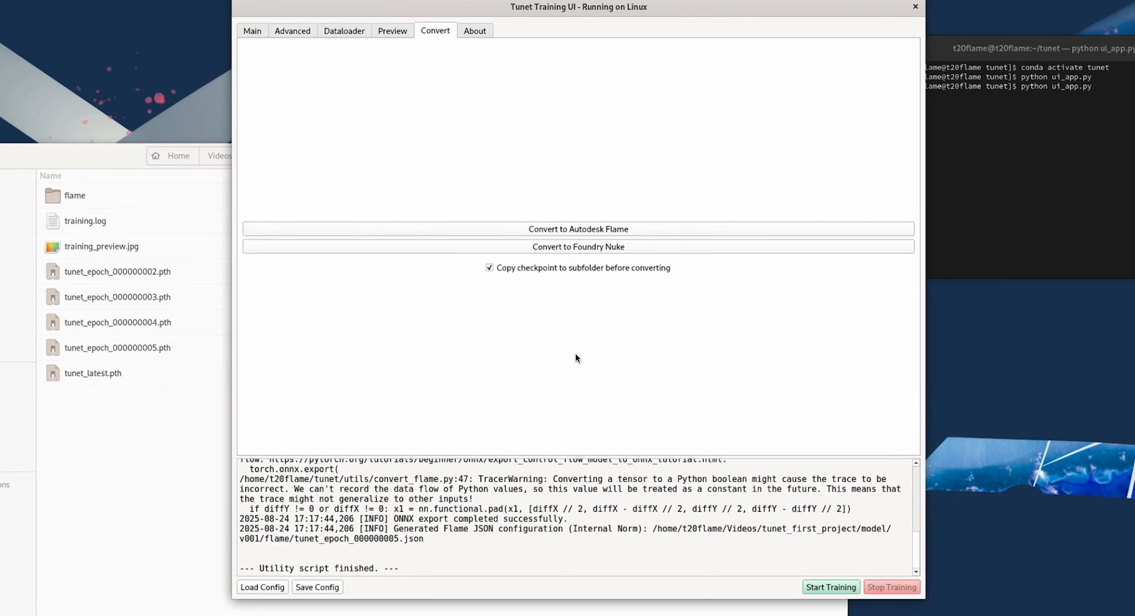
- Convert the tunet_epoch_000000005.pth checkpoint to Foundry Nuke and highlight the closing note in the conversion log
left_click(603, 246)
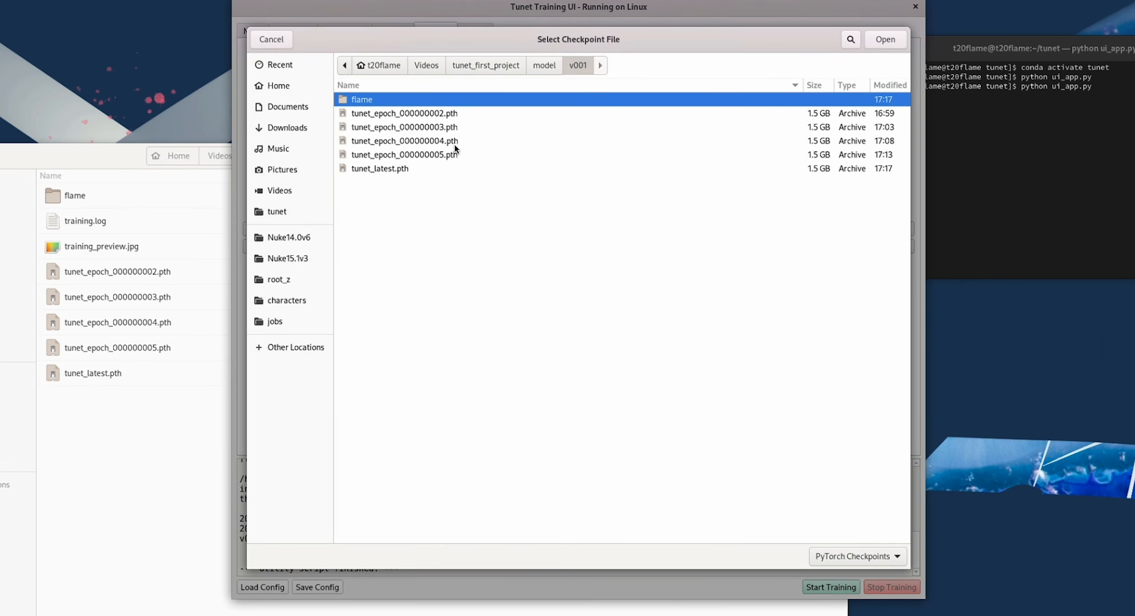
left_click(446, 155)
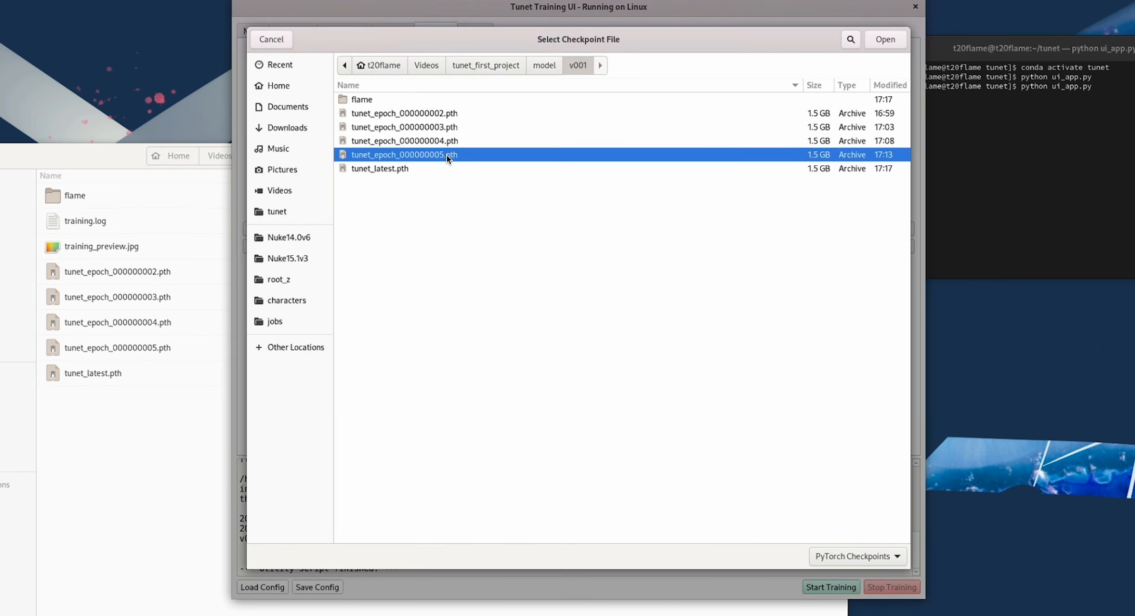
left_click(888, 41)
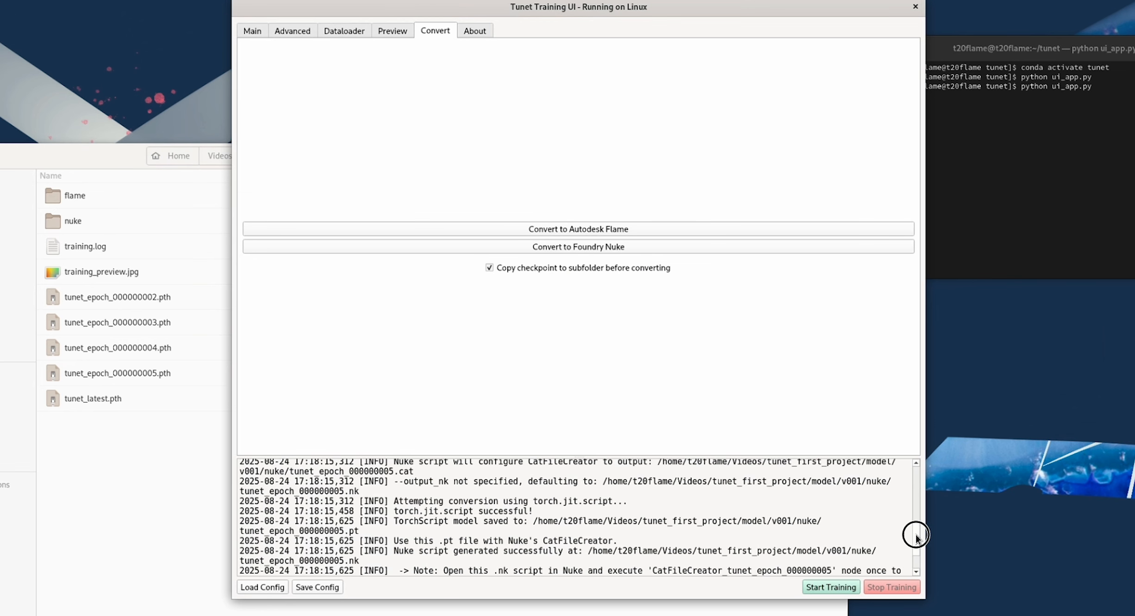
left_click_drag(915, 534, 916, 573)
left_click_drag(407, 565, 244, 524)
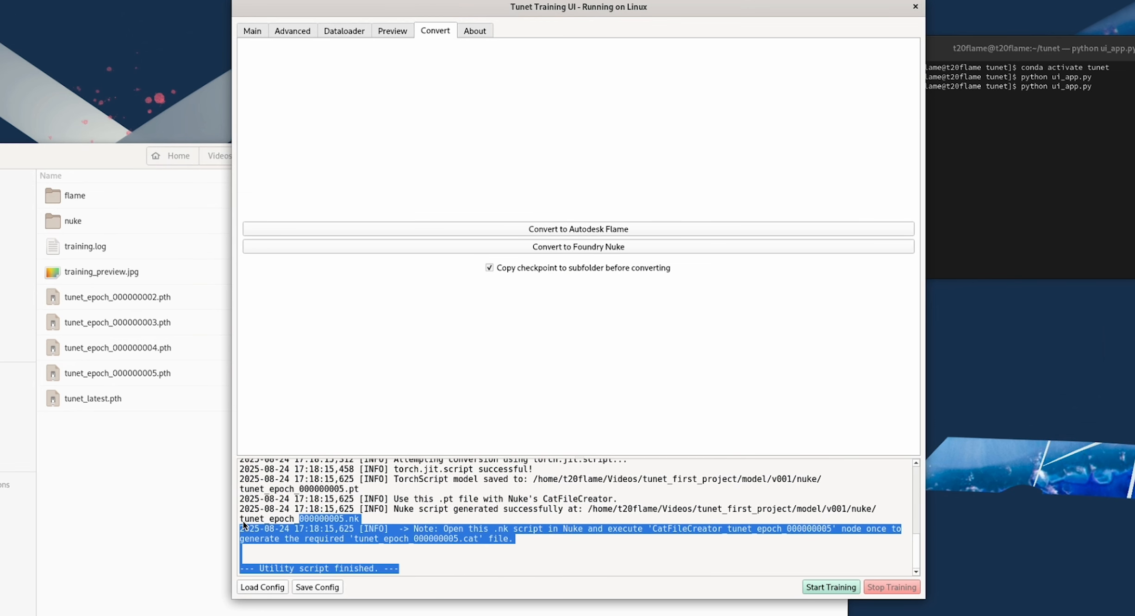
- Inspect the exported files in the flame and nuke folders, returning to the v001 folder
left_click(105, 518)
double_click(82, 202)
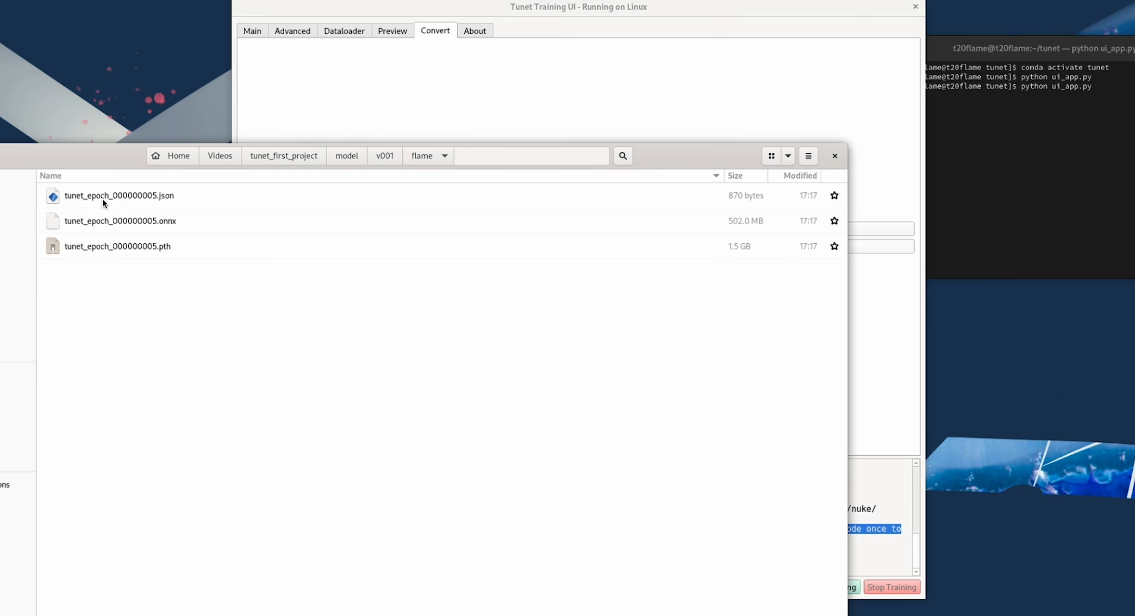
left_click(382, 156)
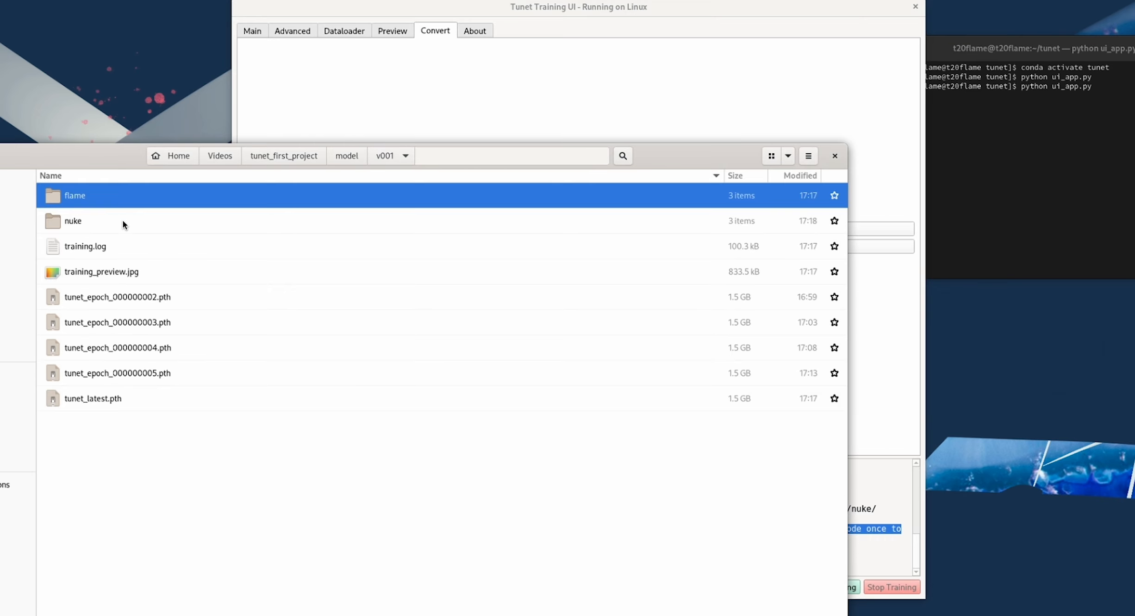
double_click(82, 220)
left_click(385, 155)
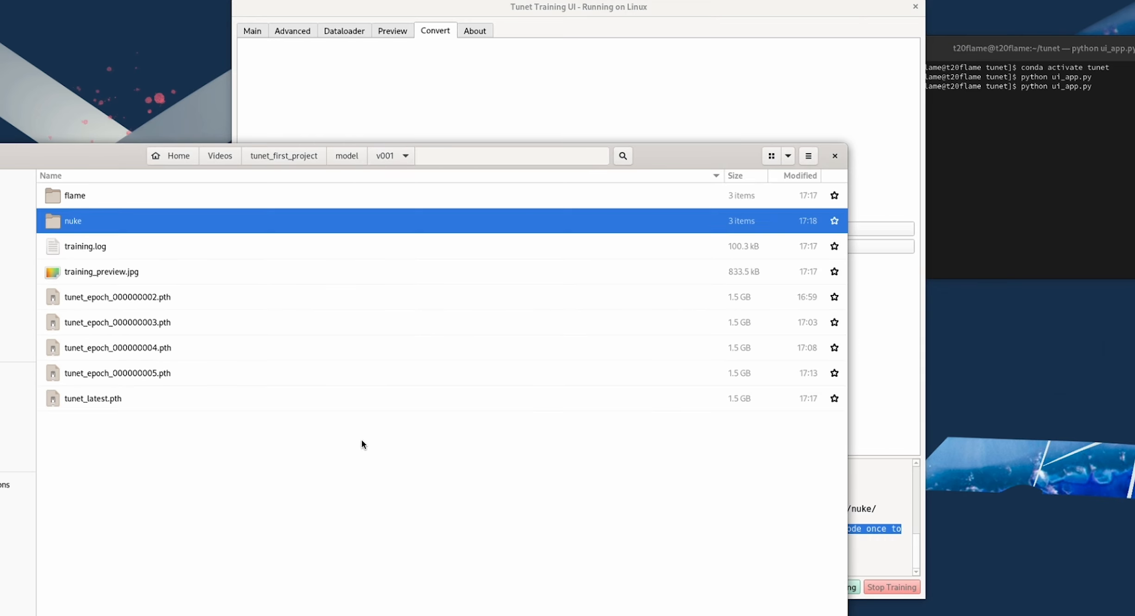
- Switch to Flame's Batch workspace and add an Inference node above the existing schematic
left_click(357, 456)
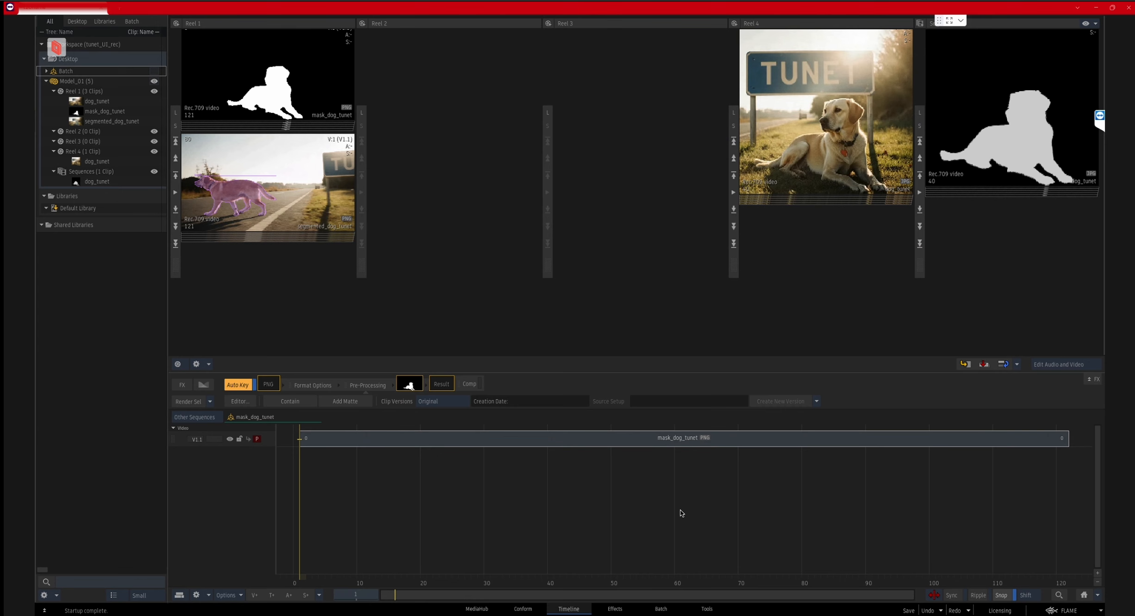
left_click(661, 609)
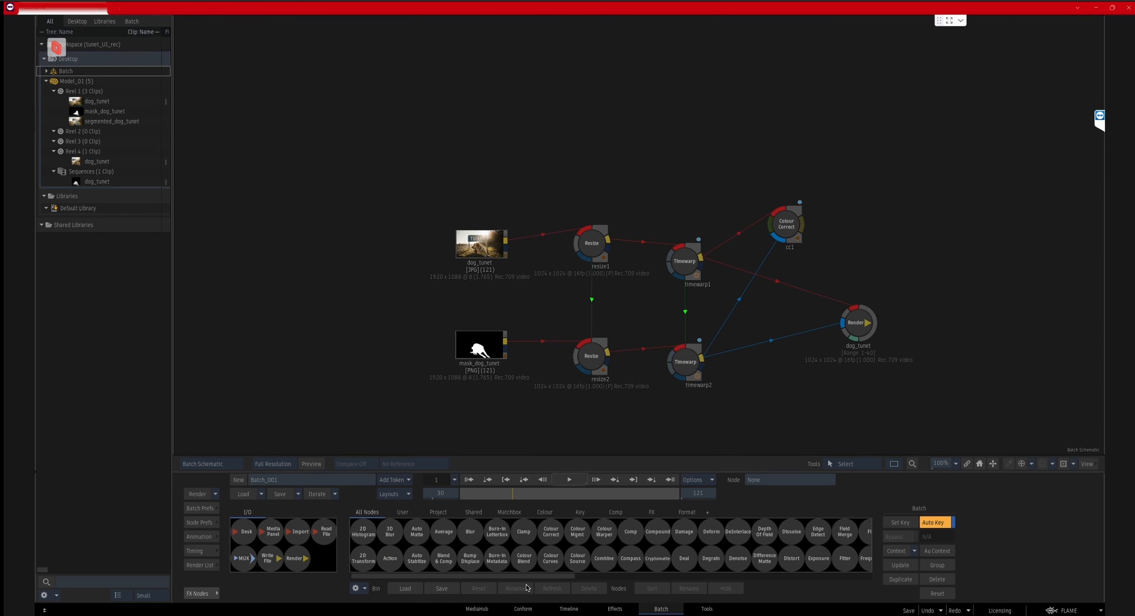
scroll(521, 554, "down", 5)
left_click_drag(610, 558, 687, 148)
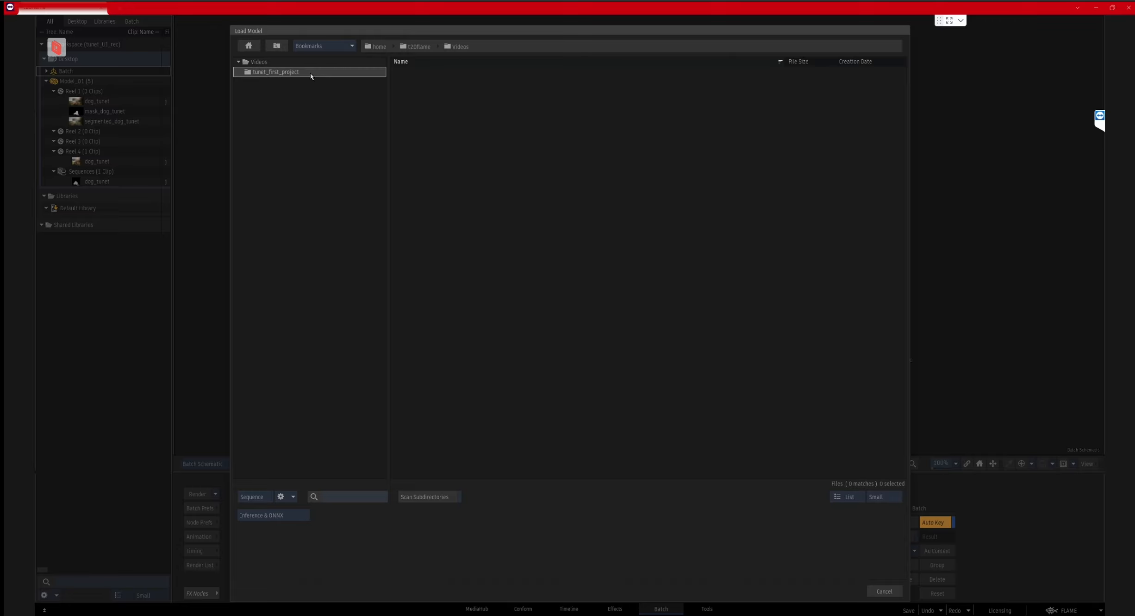
- Load the tunet_epoch_000000005 model into the Inference node from tunet_first_project/model/v001/flame
double_click(322, 73)
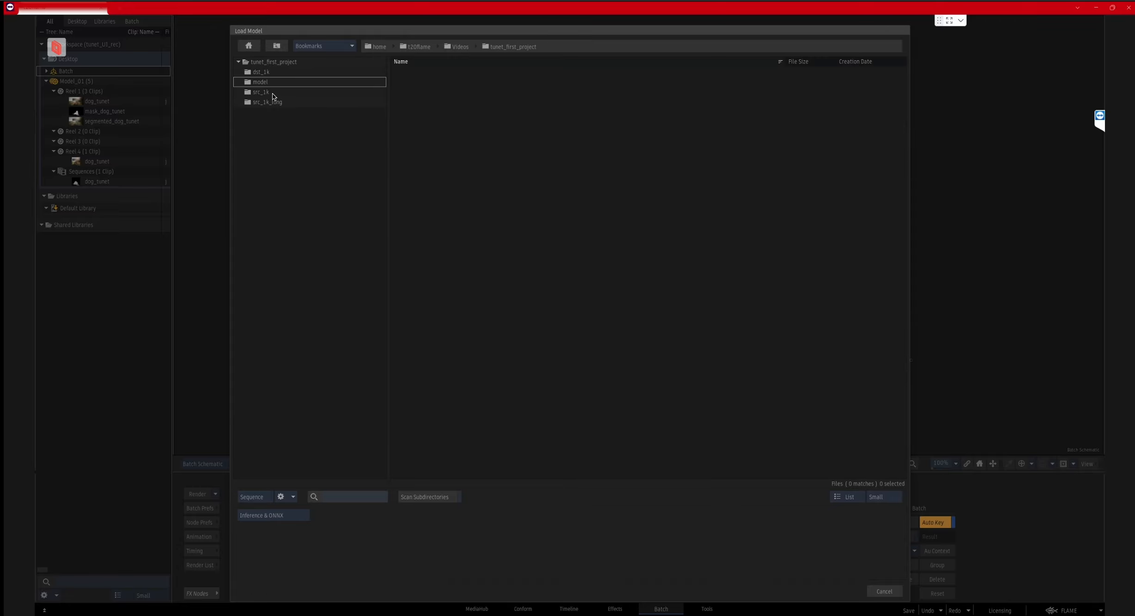
double_click(269, 82)
left_click(277, 74)
double_click(277, 74)
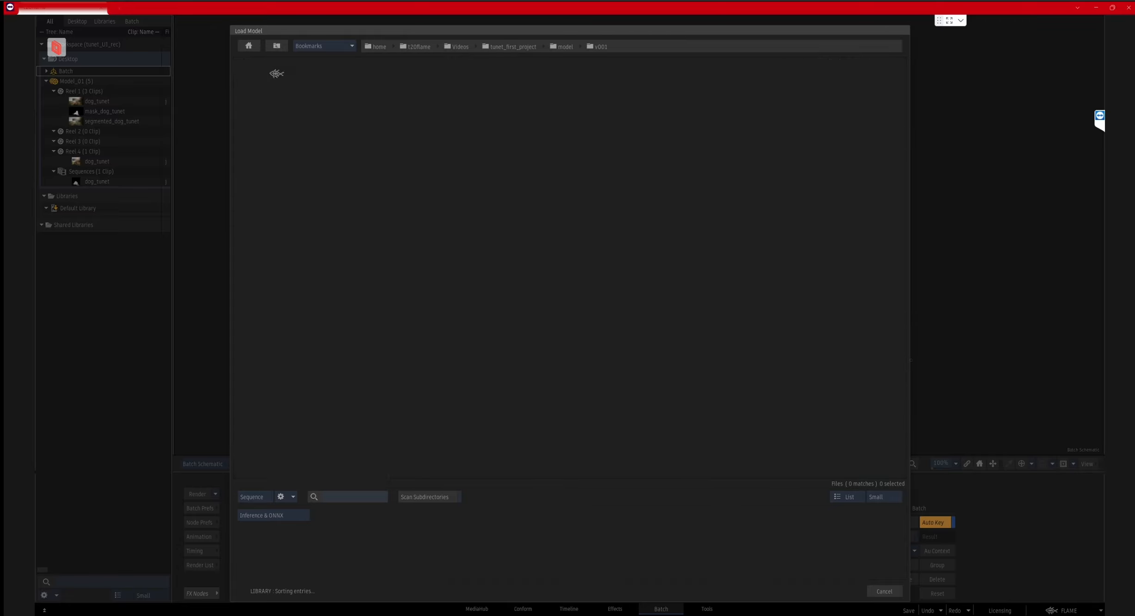
double_click(265, 73)
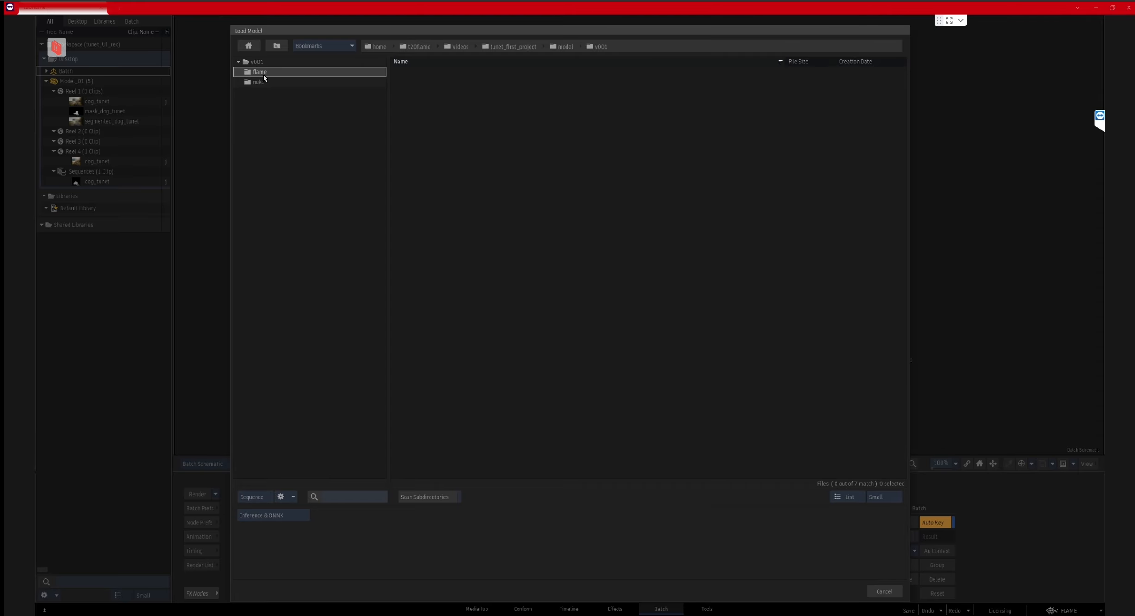
left_click(472, 73)
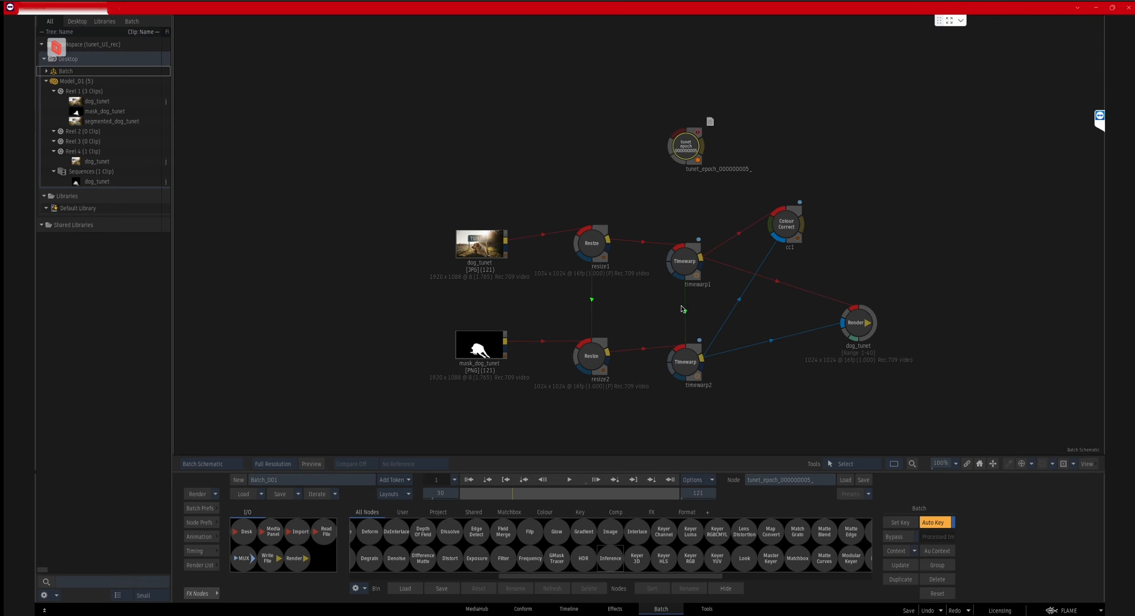
- Connect resize1 to the tunet_epoch_000000005 node and scrub through its processed matte, returning to the schematic
mouse_move(682, 143)
left_mouse_down()
mouse_move(706, 137)
mouse_move(639, 139)
mouse_move(655, 146)
mouse_move(639, 253)
mouse_move(651, 121)
mouse_move(677, 133)
left_mouse_up()
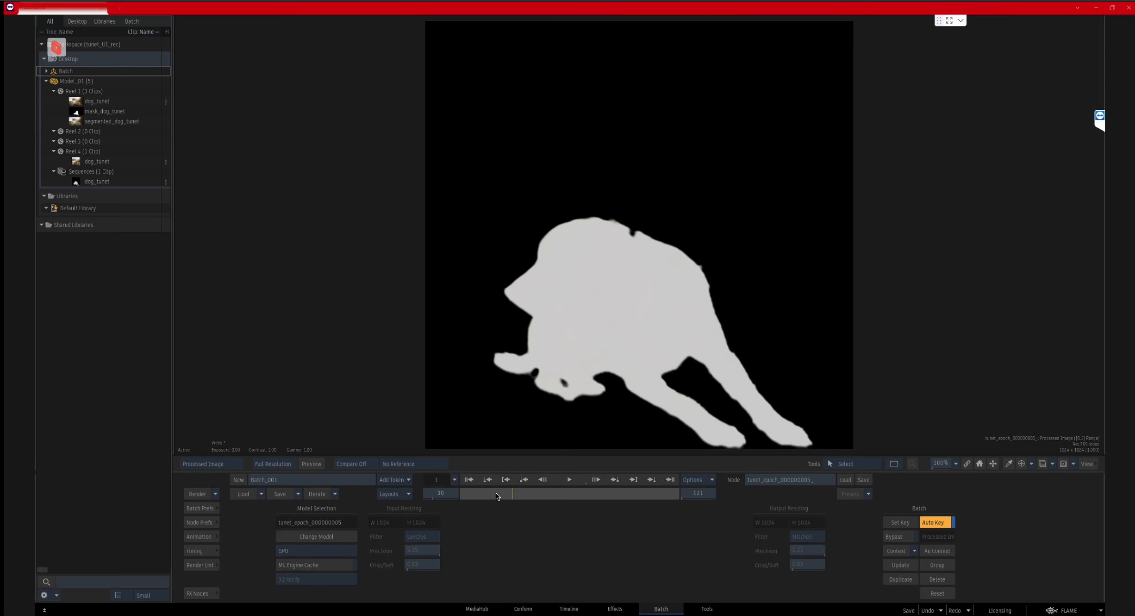
mouse_move(496, 497)
left_mouse_down()
mouse_move(469, 492)
mouse_move(661, 492)
mouse_move(512, 493)
left_mouse_up()
left_click_drag(604, 494, 546, 493)
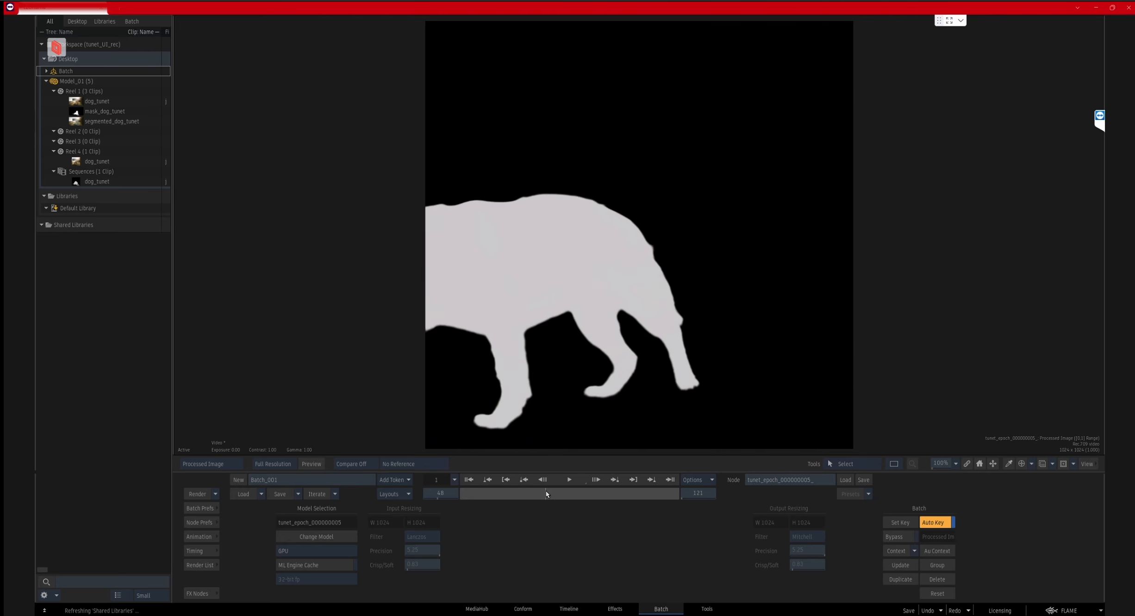
key("Escape")
- Duplicate the Colour Correct node, feed it from resize1 and the tunet_epoch_000000005 matte, and play its result from the first frame
left_click_drag(695, 133, 684, 140)
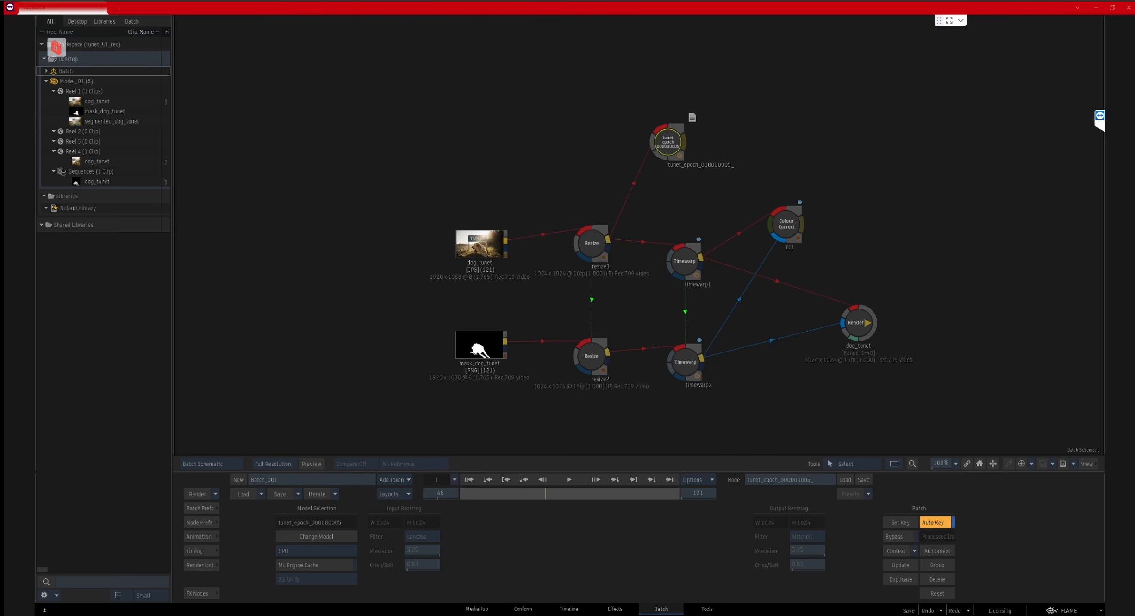
left_click_drag(786, 221, 772, 128)
key("F4")
left_click(470, 480)
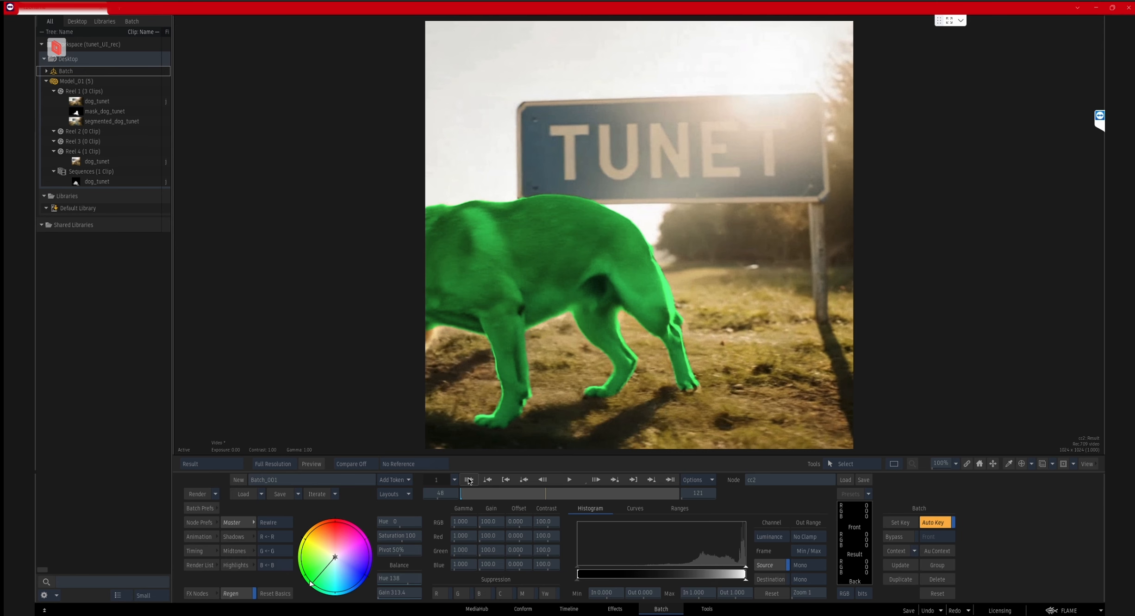
left_click(570, 480)
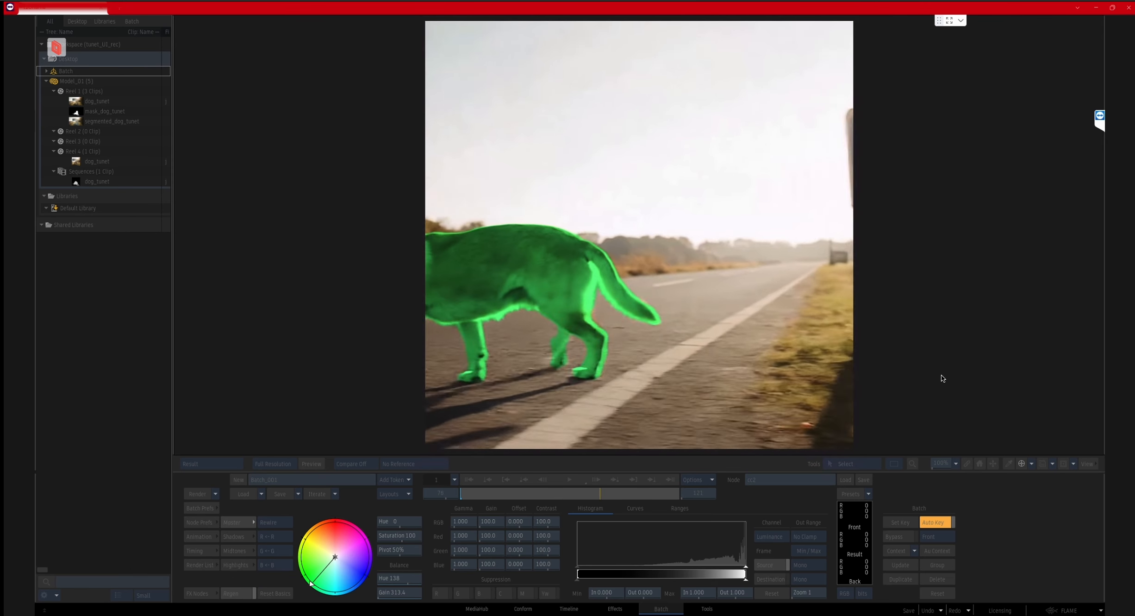
key("F1")
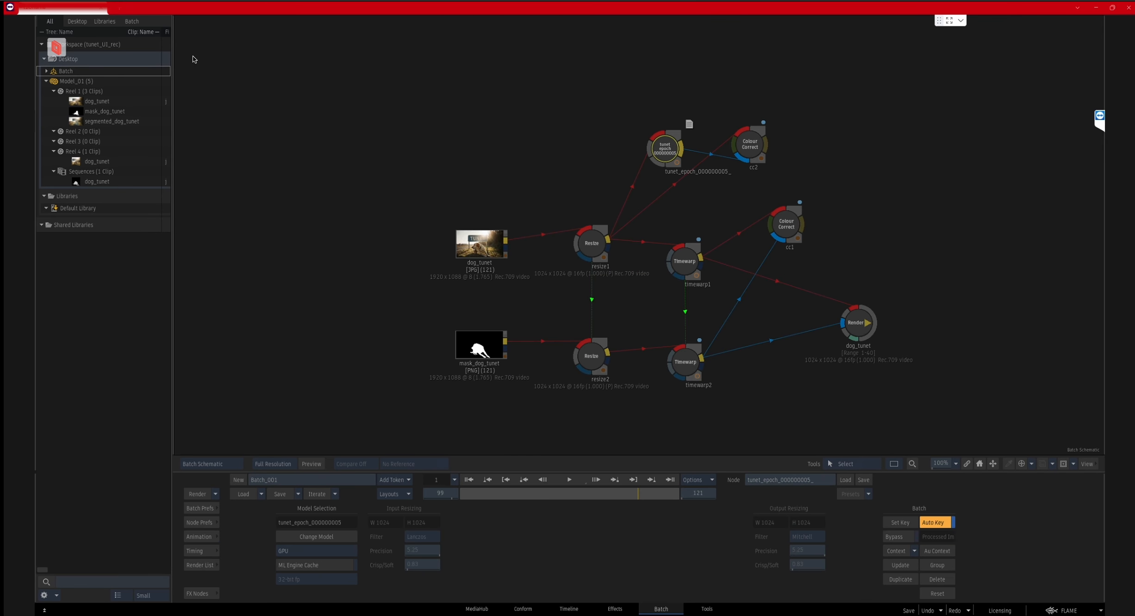
- Minimize Flame to examine the Dataloader augmentation settings in the Tunet Training UI, and return to Flame
left_click(1072, 608)
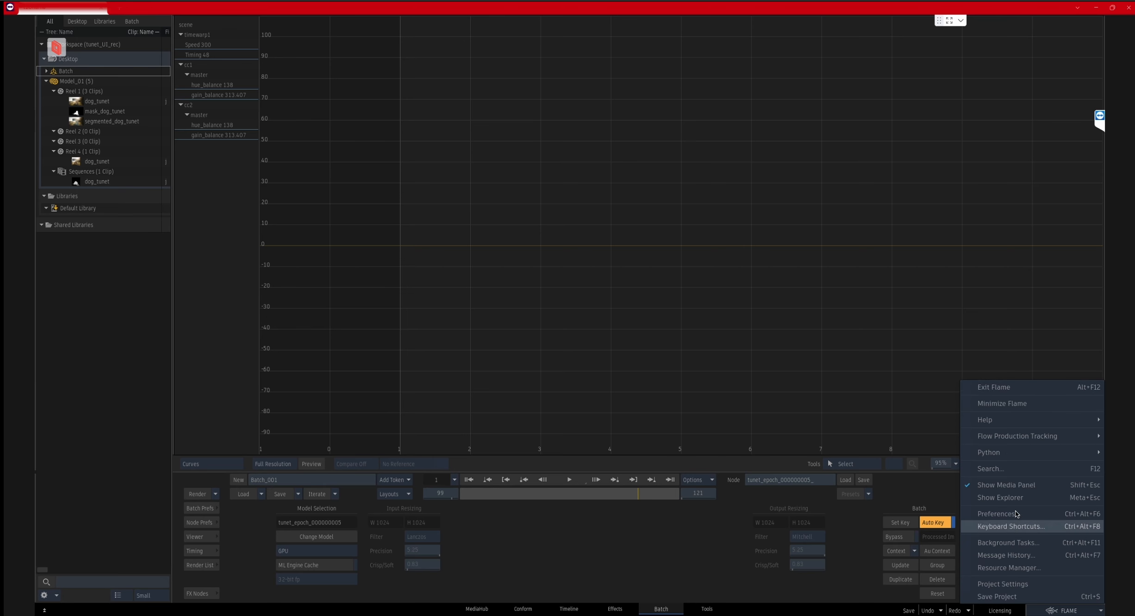
left_click(1002, 407)
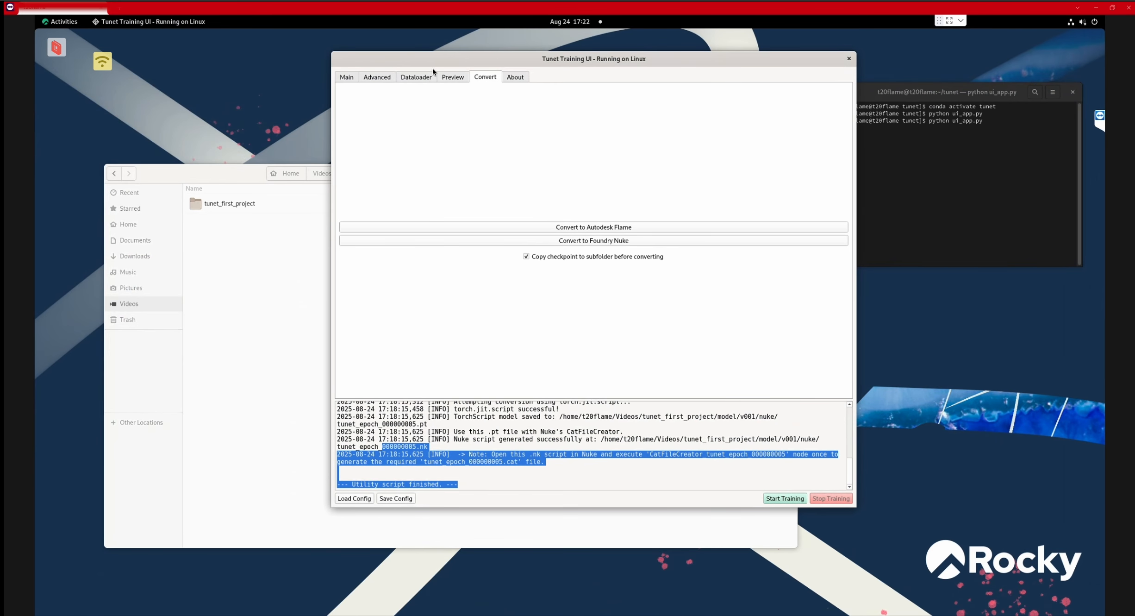
left_click(416, 78)
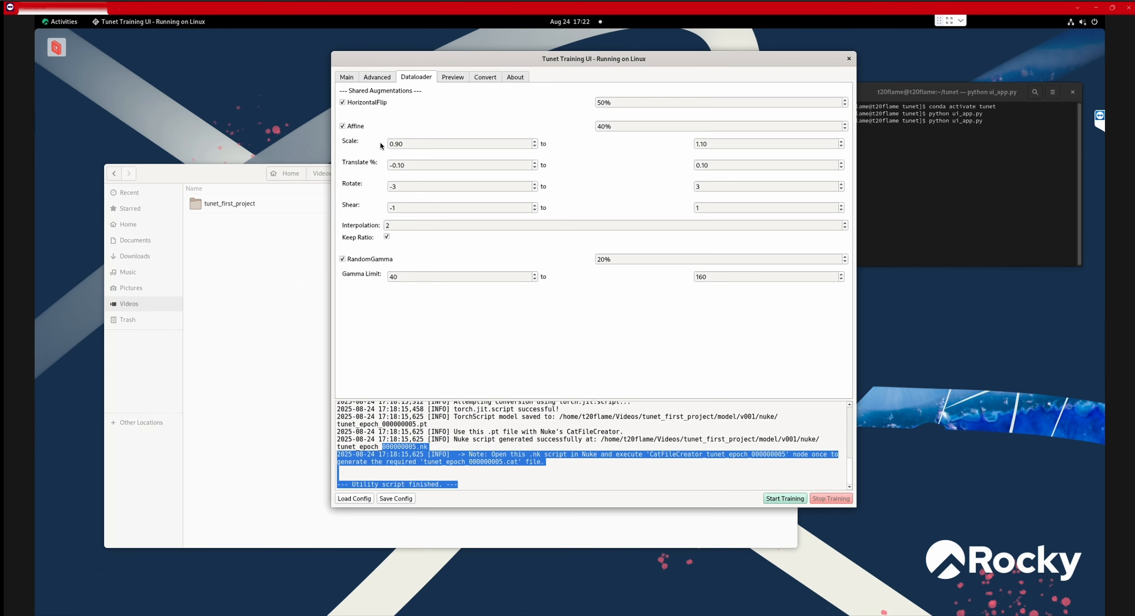
left_click(64, 23)
left_click(727, 459)
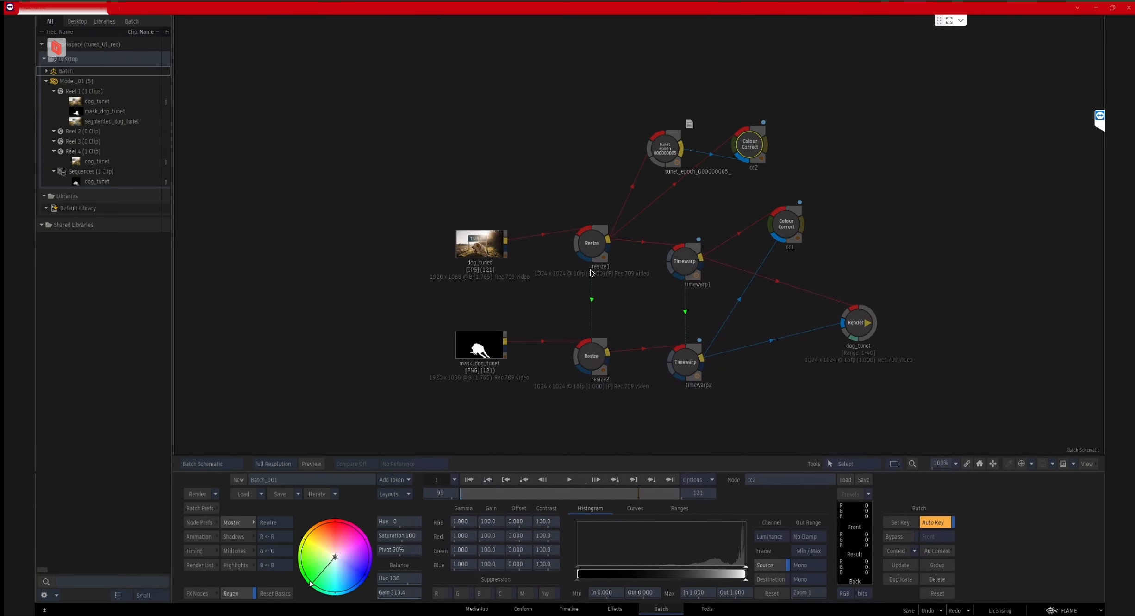
- Insert a 2D Transform node between resize1 and the tunet_epoch_000000005 node, and connect its output to the cc2 front input
left_click(197, 593)
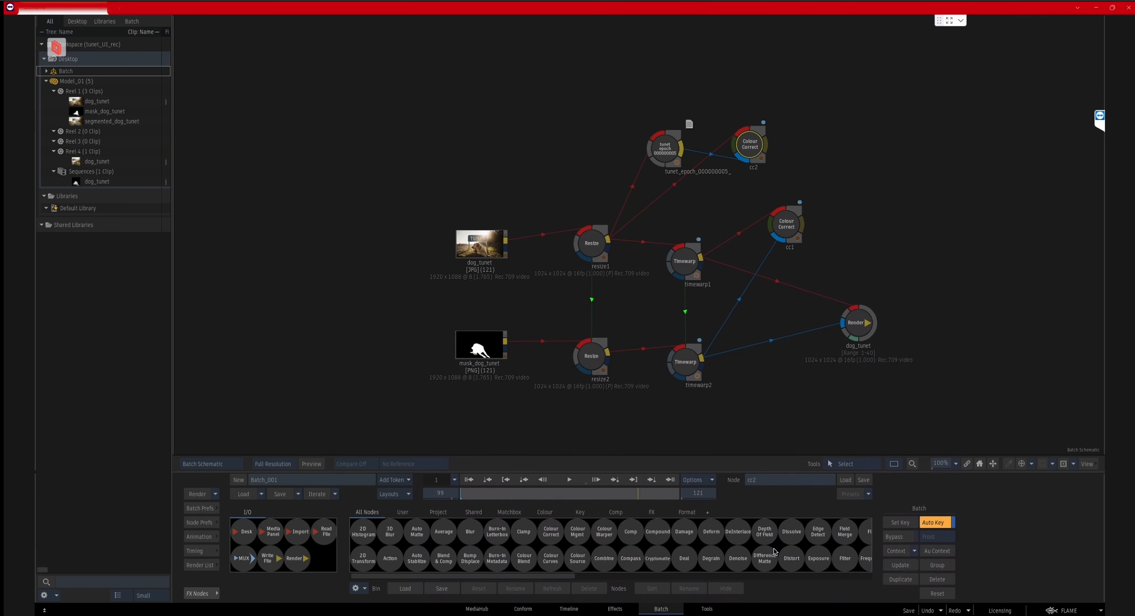
scroll(787, 551, "right", 10)
scroll(439, 543, "left", 10)
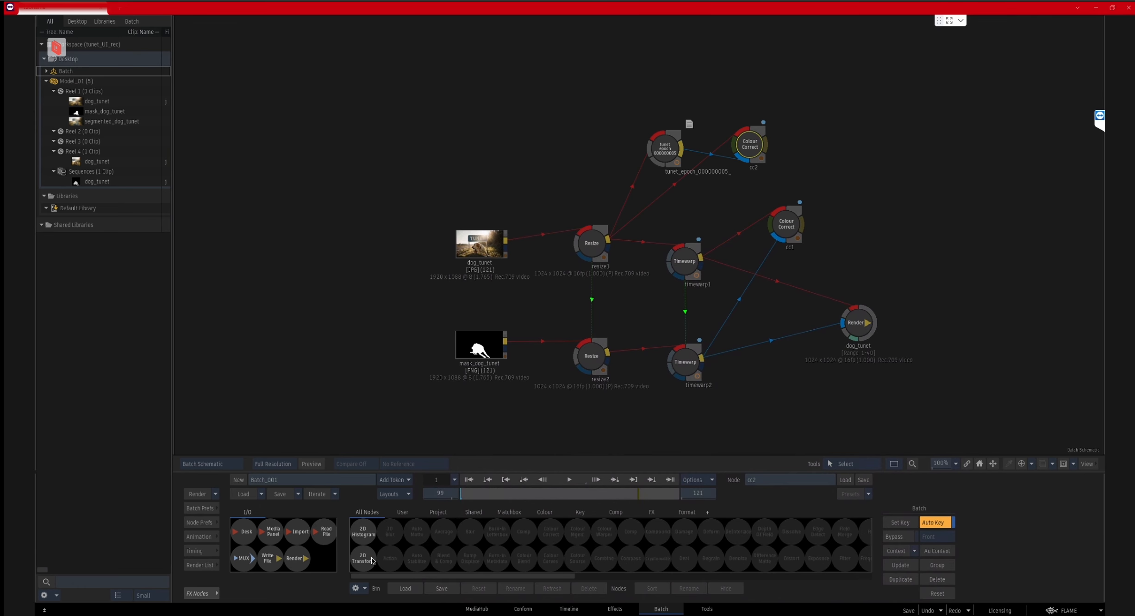
left_click_drag(366, 562, 596, 128)
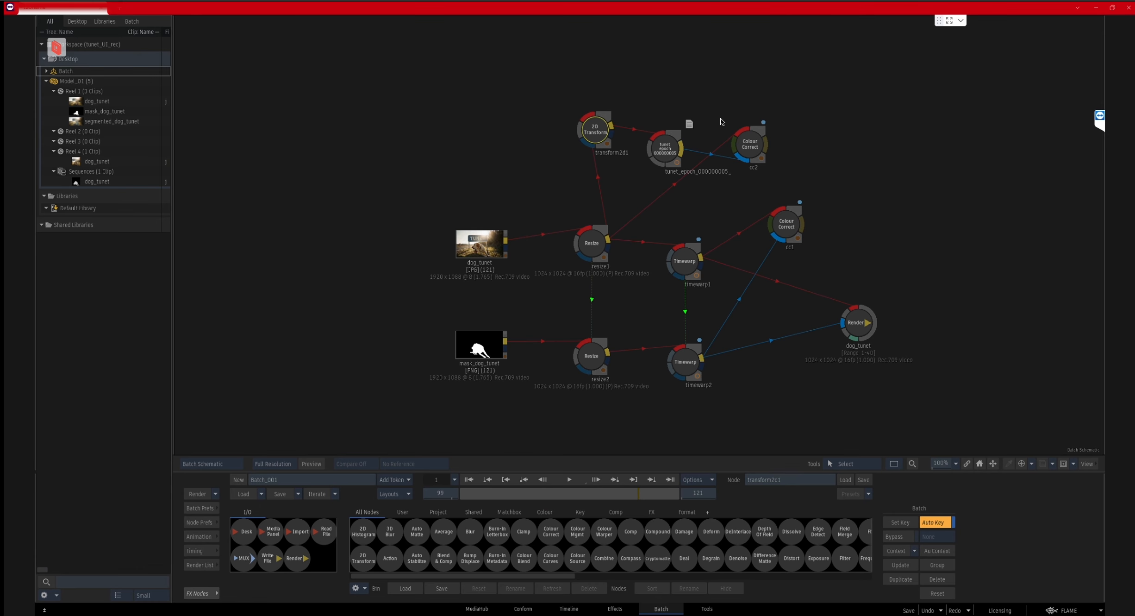
mouse_move(721, 121)
left_mouse_down()
mouse_move(727, 144)
mouse_move(676, 160)
mouse_move(670, 191)
left_mouse_up()
left_click_drag(613, 125, 755, 137)
- Set the cc2 Colour Correct node as Context 1
right_click(764, 144)
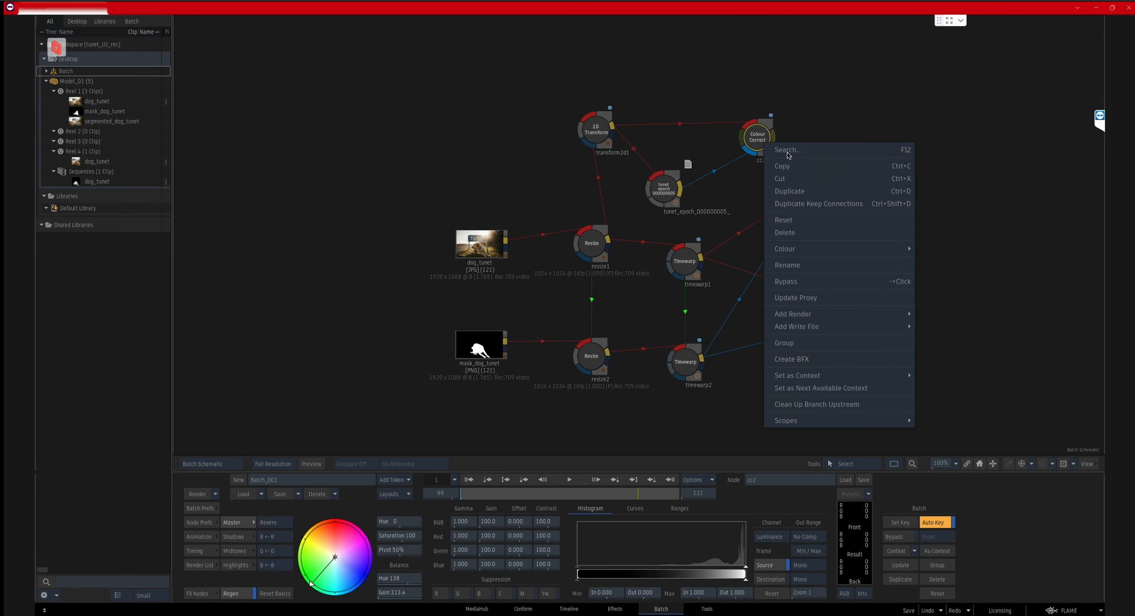
mouse_move(836, 377)
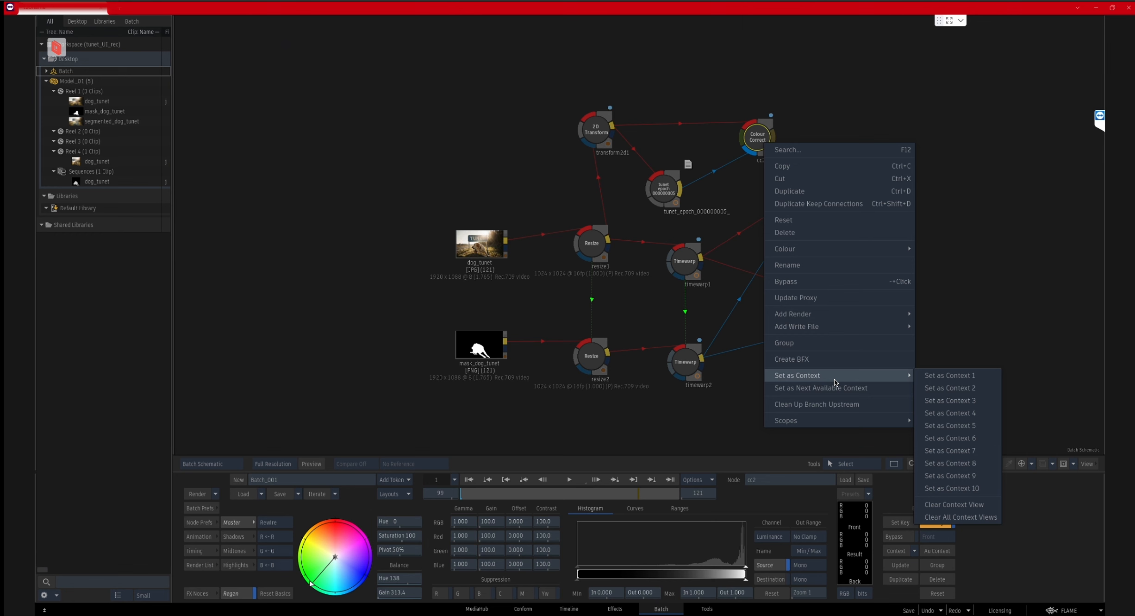
left_click(950, 375)
- Show Context 1 while editing the 2D Transform, reset its rotations to 0, and flip the image with an X scale of -100
left_click(597, 131)
key("F4")
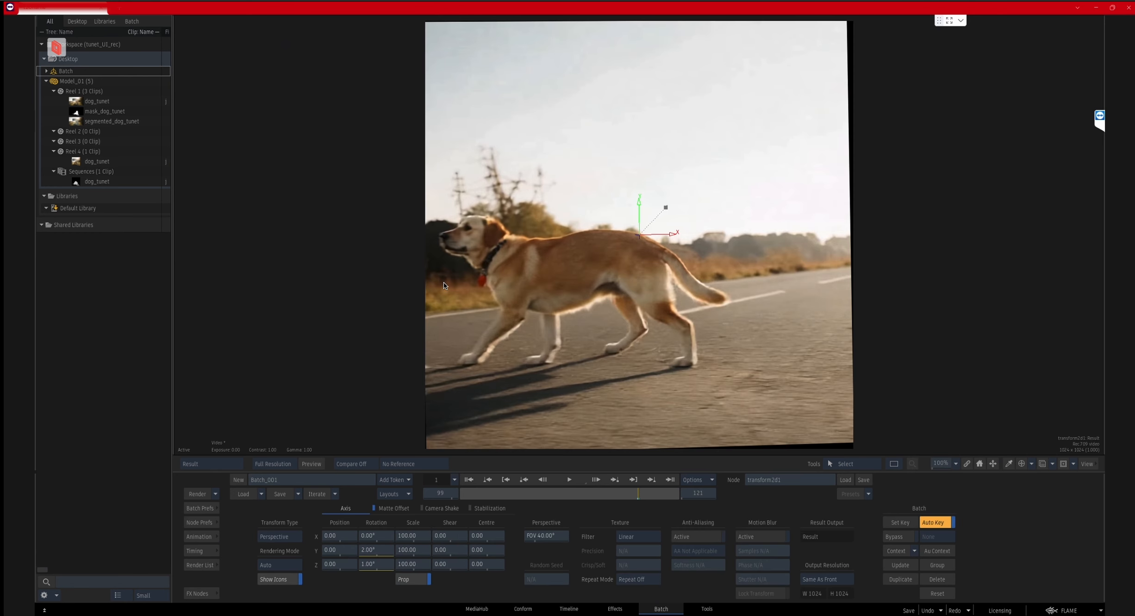
left_click(215, 468)
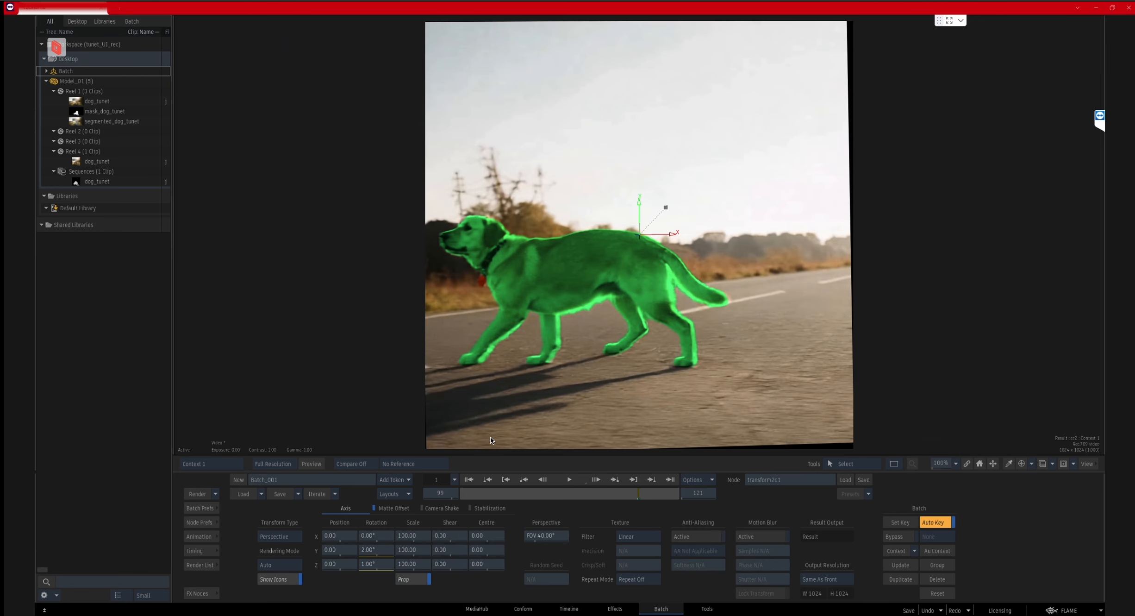
left_click_drag(372, 554, 274, 535)
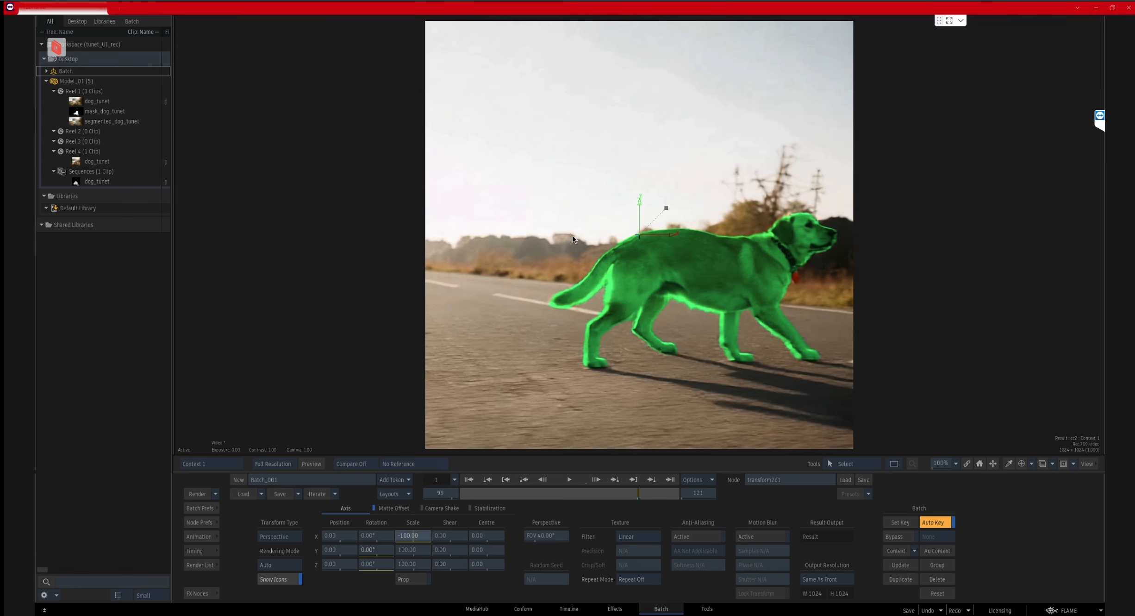
- Reposition the resize1, transform2d1 and tunet_epoch_000000005 nodes in the batch schematic
key("Escape")
left_click_drag(597, 247, 587, 243)
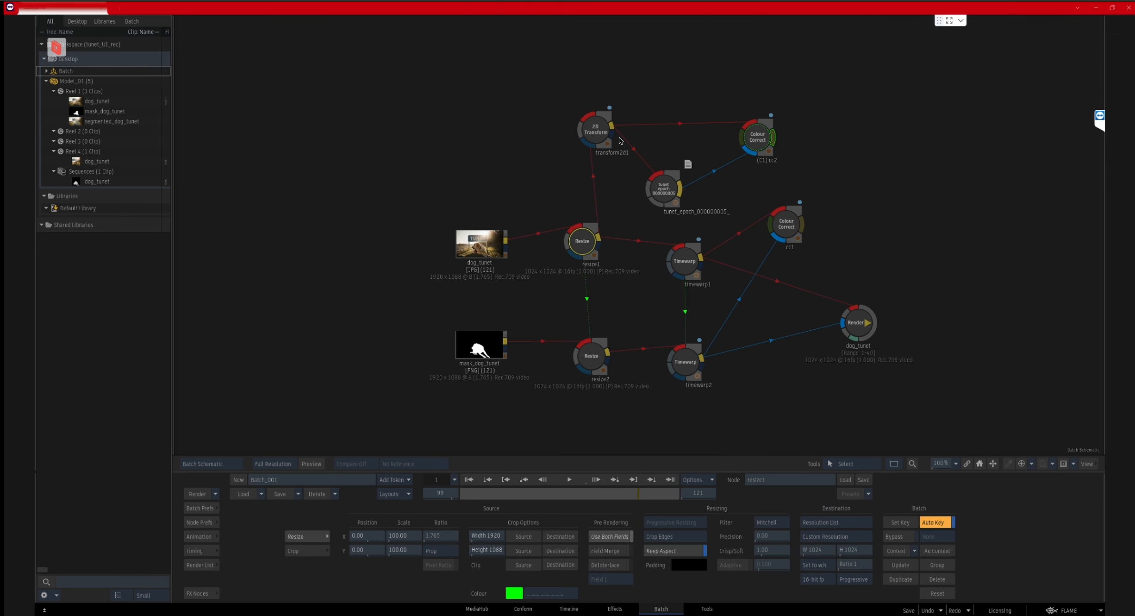
left_click_drag(598, 123, 604, 122)
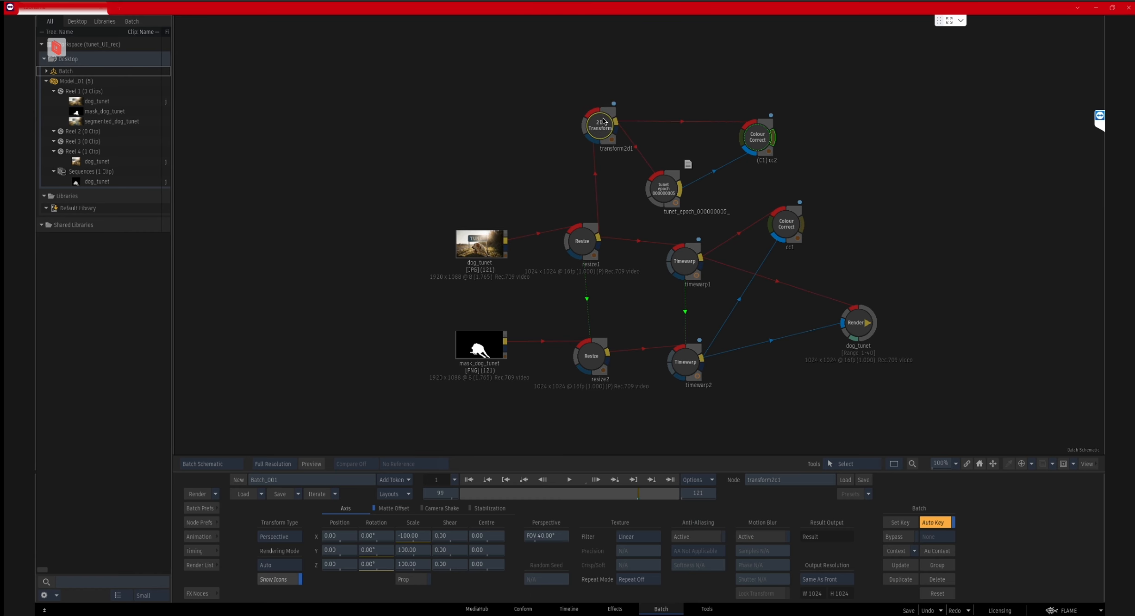
mouse_move(664, 187)
left_mouse_down()
mouse_move(659, 171)
mouse_move(670, 171)
left_mouse_up()
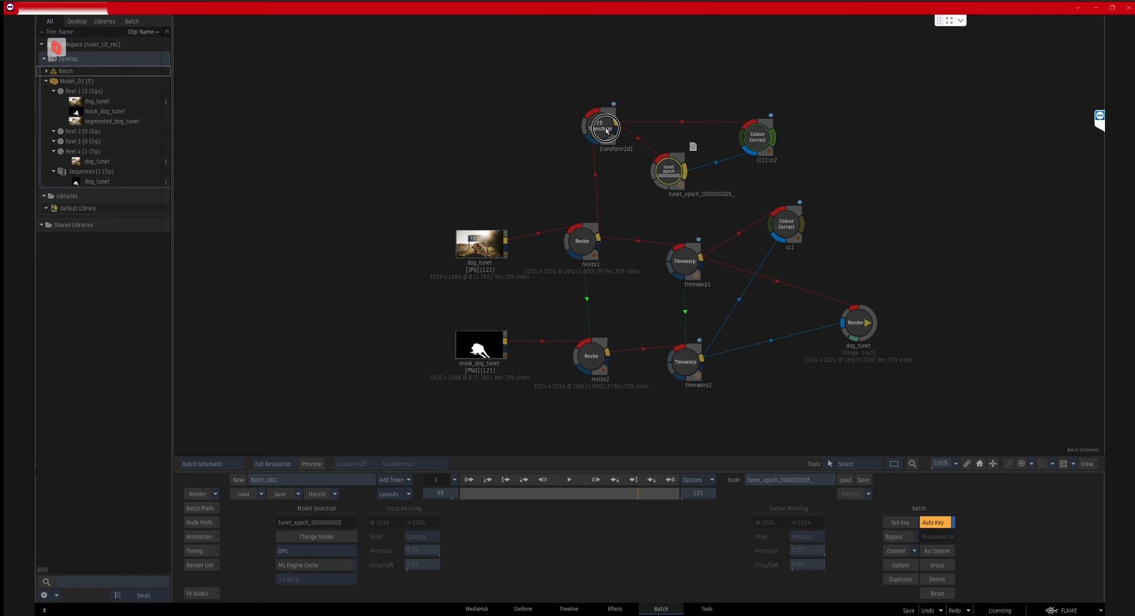
left_click_drag(610, 125, 612, 132)
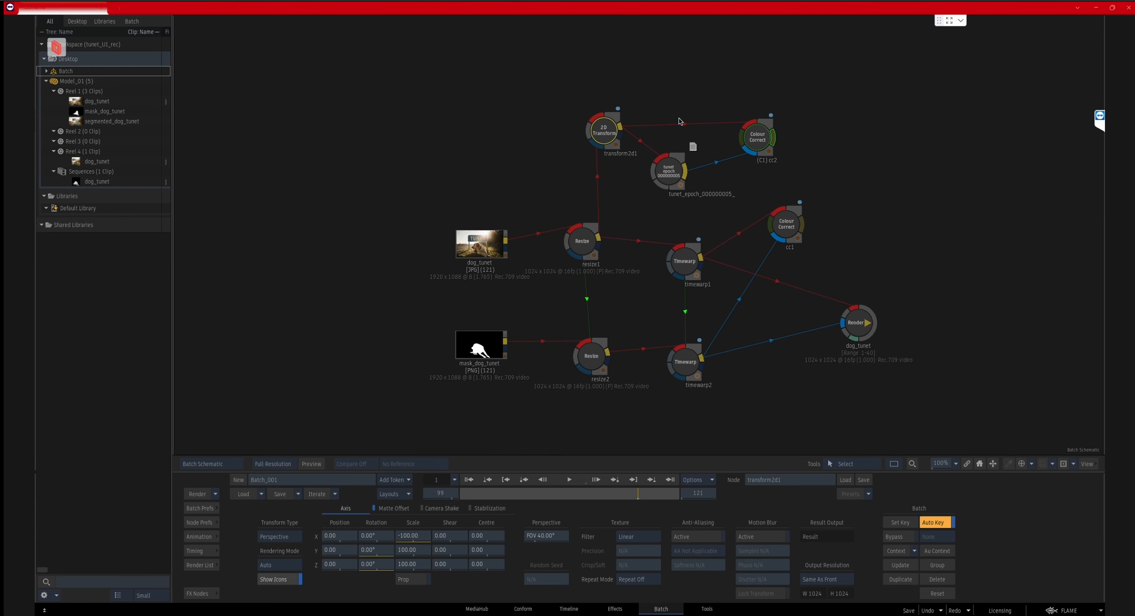
- View the cc2 Colour Correct result and scrub through the horizontally flipped clip to check the matte
left_click(759, 135)
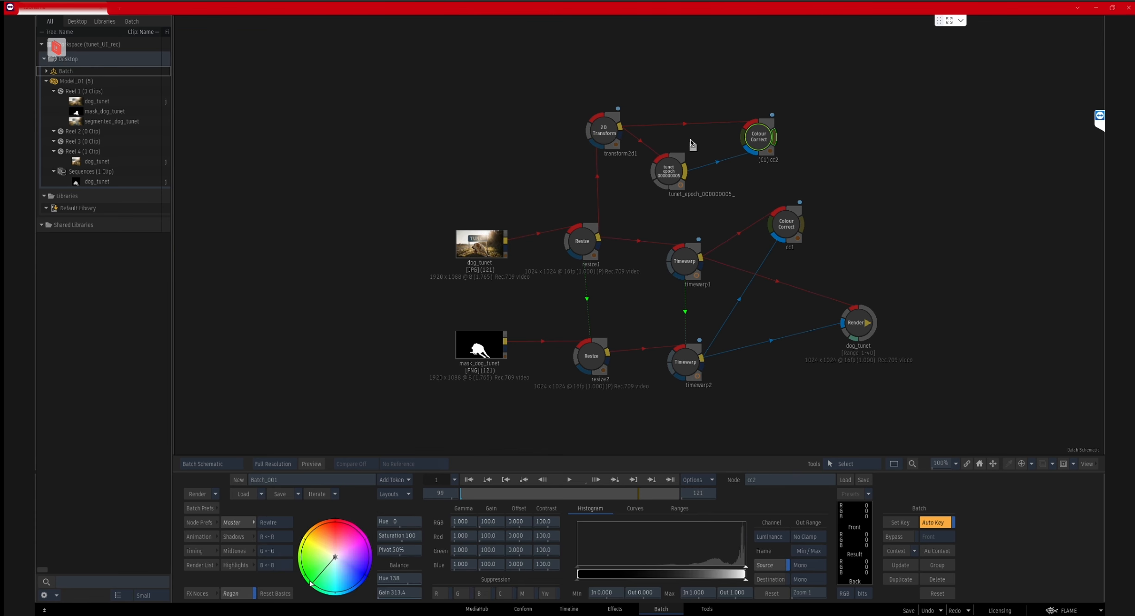
left_click(608, 127)
left_click(759, 135)
double_click(759, 135)
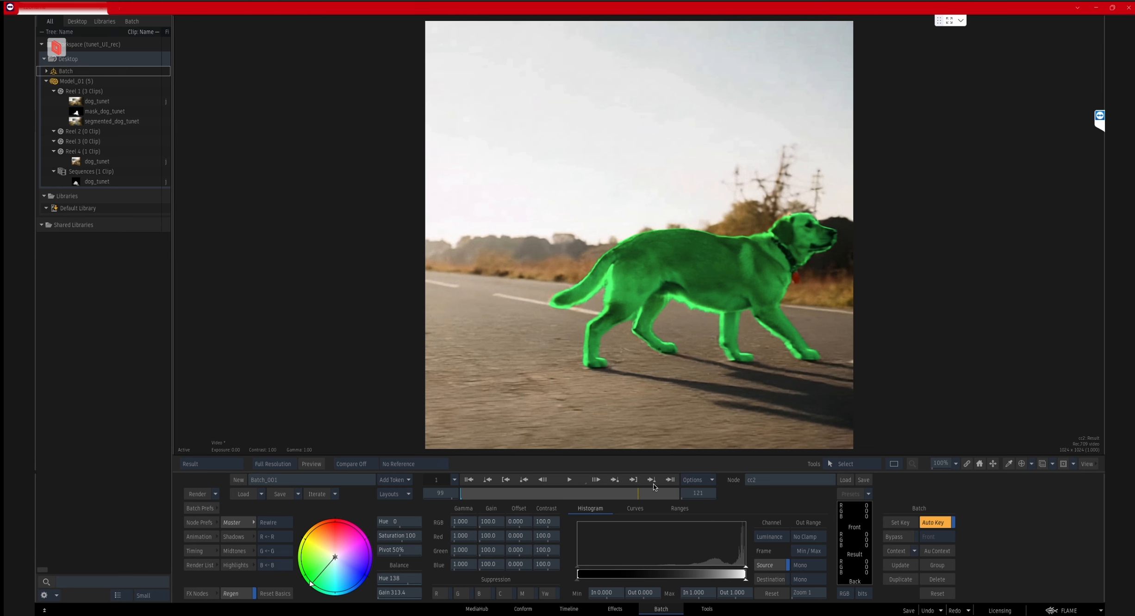
left_click_drag(500, 490, 523, 499)
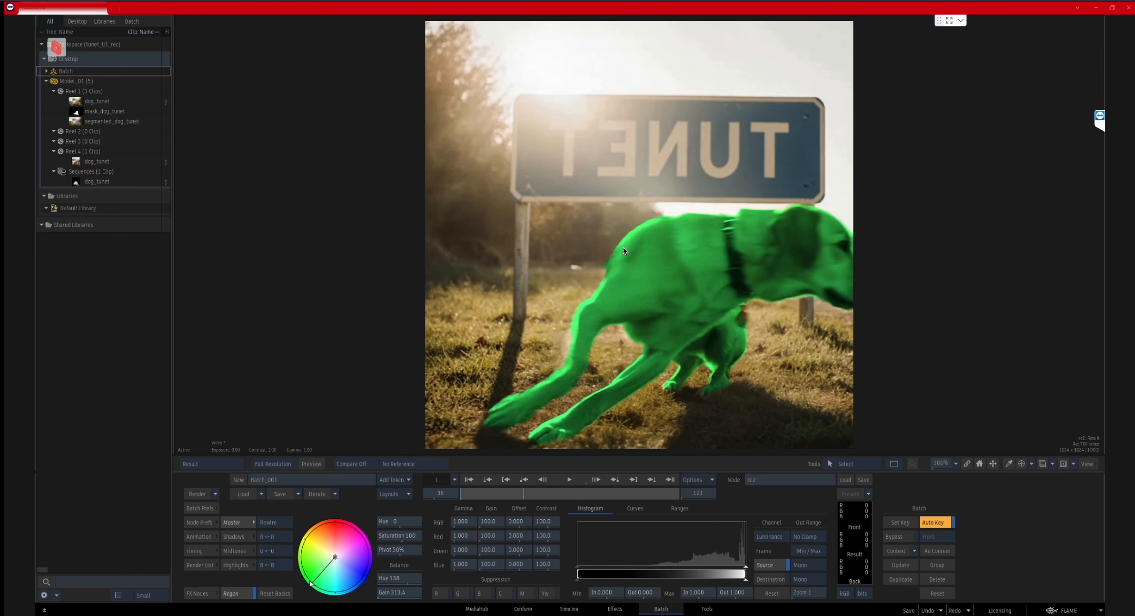
- Delete the 2D Transform node from the schematic
key("F4")
left_click(611, 134)
key("Delete")
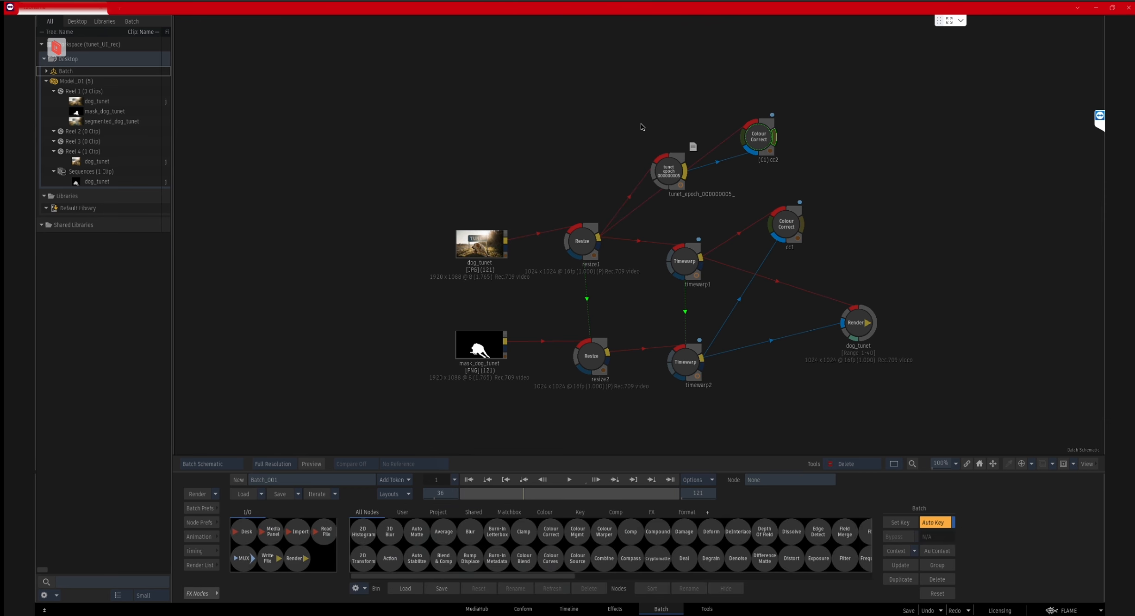
- View the cc2 result on the unflipped clip and scrub through the frames to check the dog's matte
left_click(760, 135)
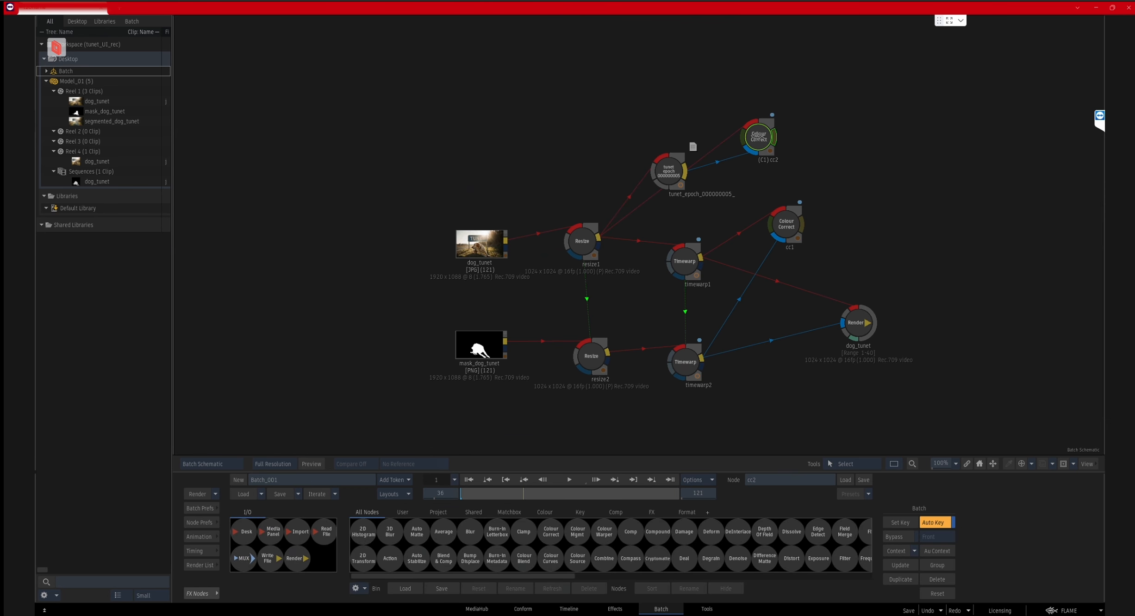
key("F4")
left_click_drag(525, 493, 597, 490)
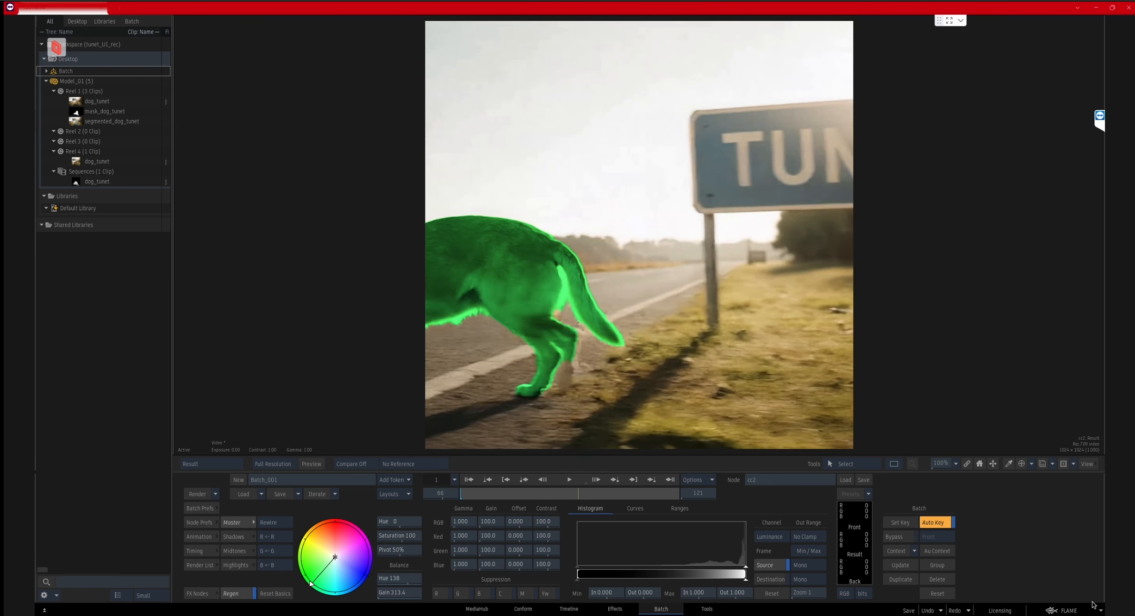
- Exit Flame and confirm leaving the application
left_click(1065, 610)
left_click(1021, 389)
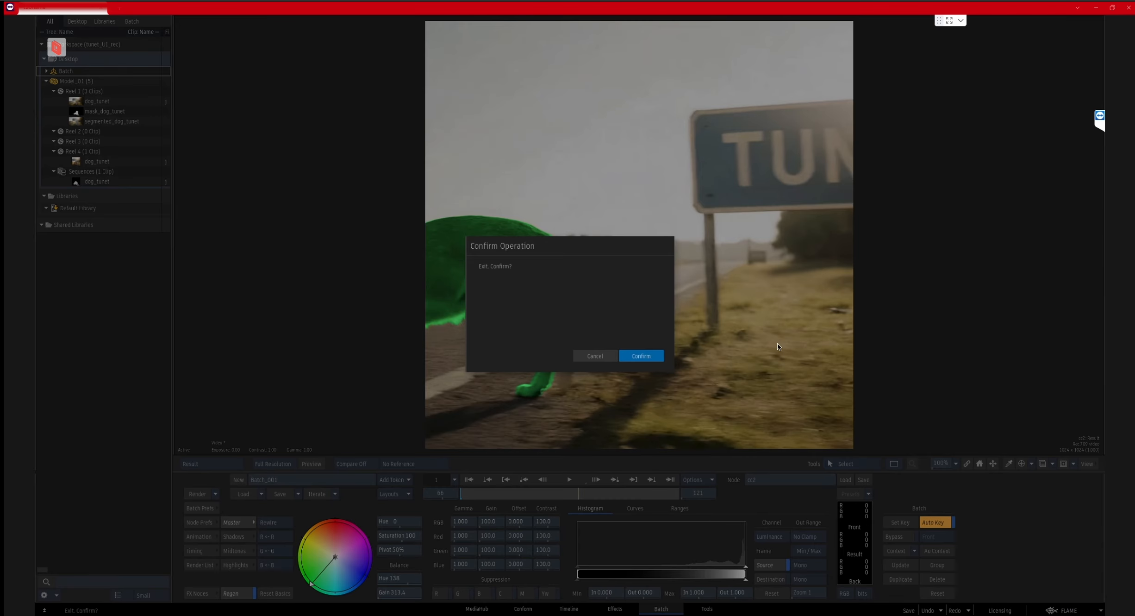
left_click(641, 356)
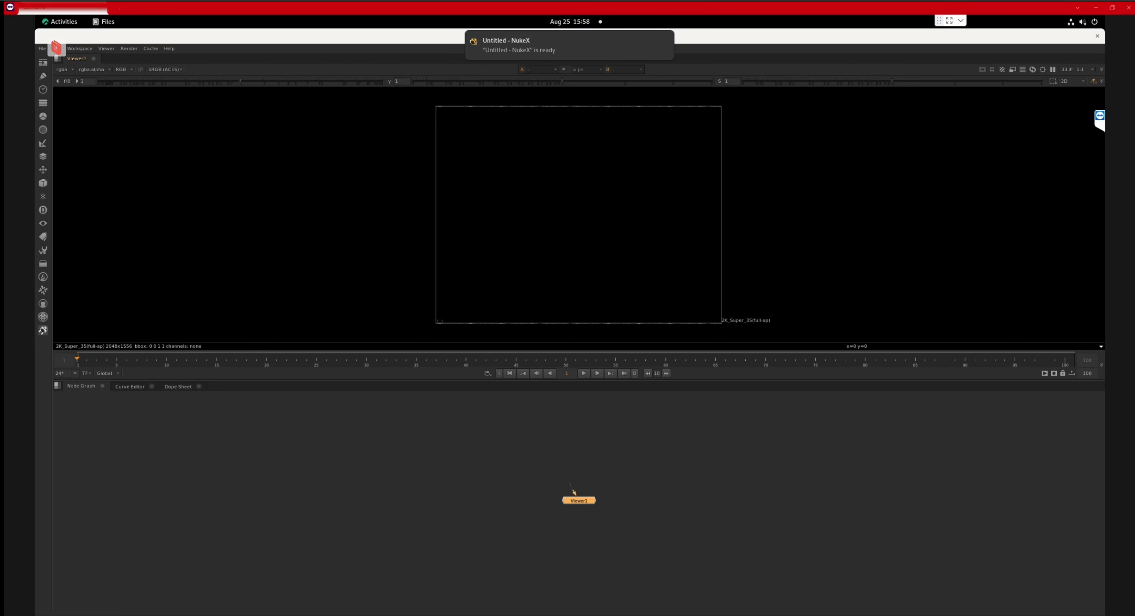
- In NukeX, load the dog_tunet JPG sequence from the src_1k_long folder as a Read node and close its properties
key("r")
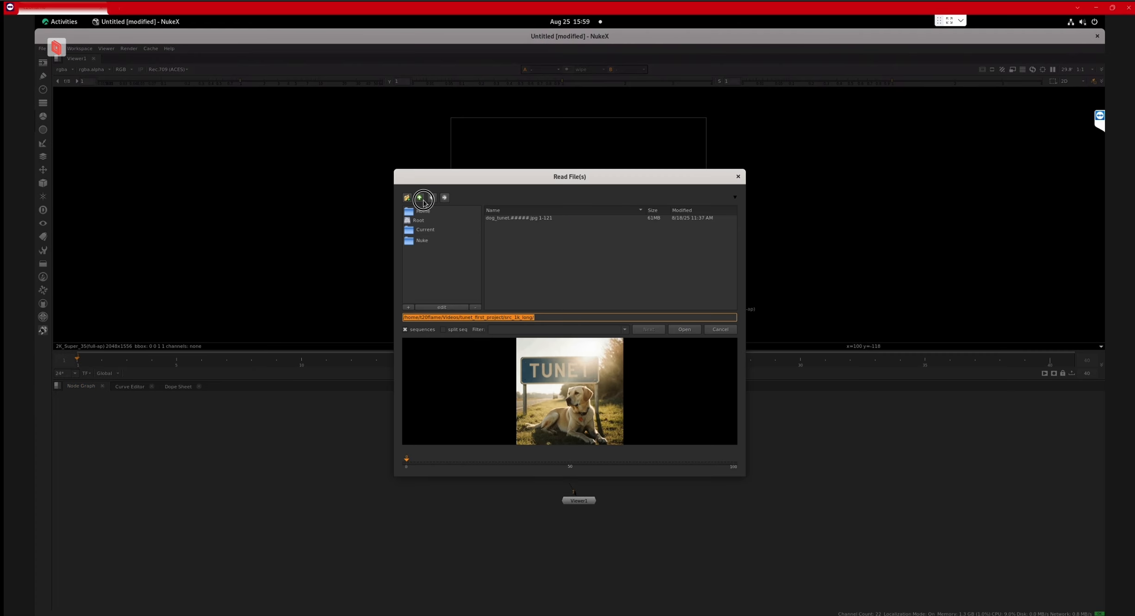
left_click(420, 199)
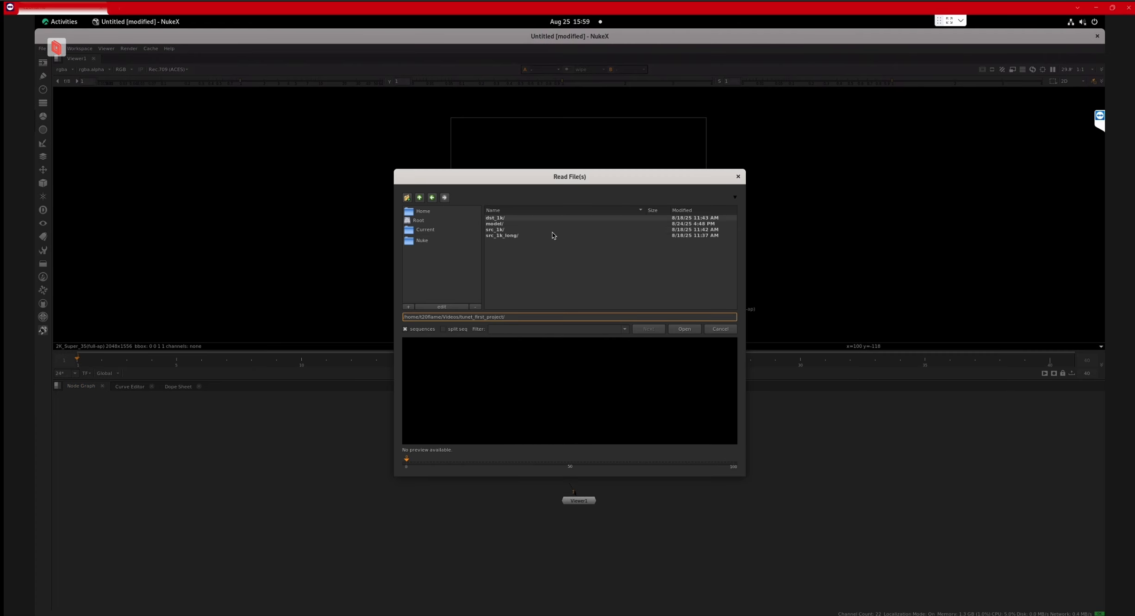
double_click(516, 236)
left_click(509, 218)
left_click(684, 329)
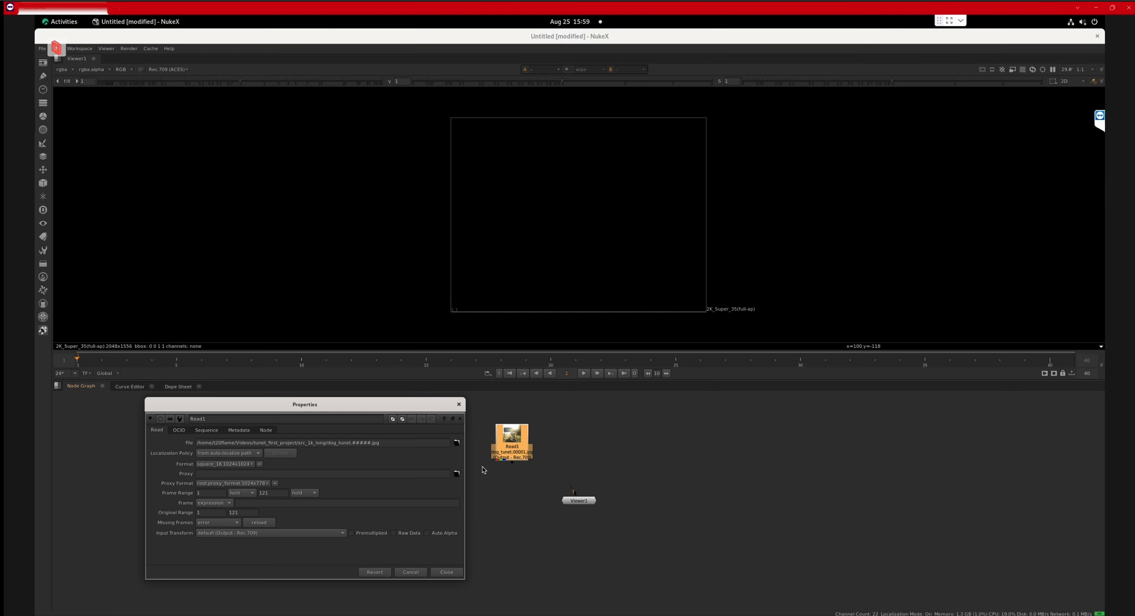
left_click_drag(509, 442, 489, 440)
left_click(459, 404)
left_click(578, 455)
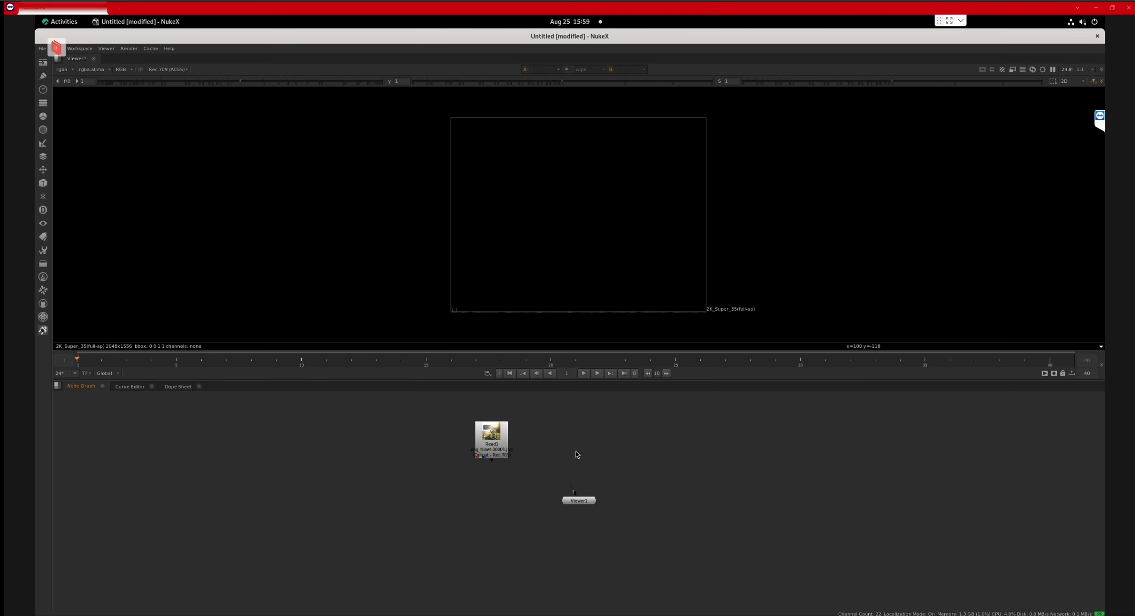
- Switch to the Files window and open the nuke folder inside tunet_first_project/model/v001
key("r")
left_click(724, 329)
left_click(65, 21)
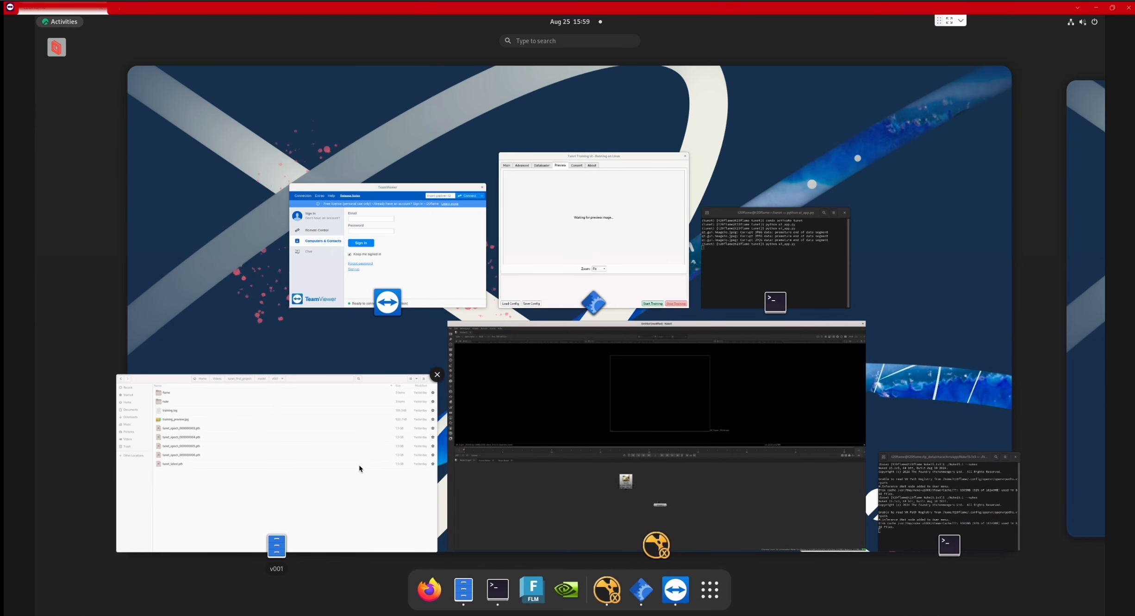
left_click(359, 465)
left_click(214, 220)
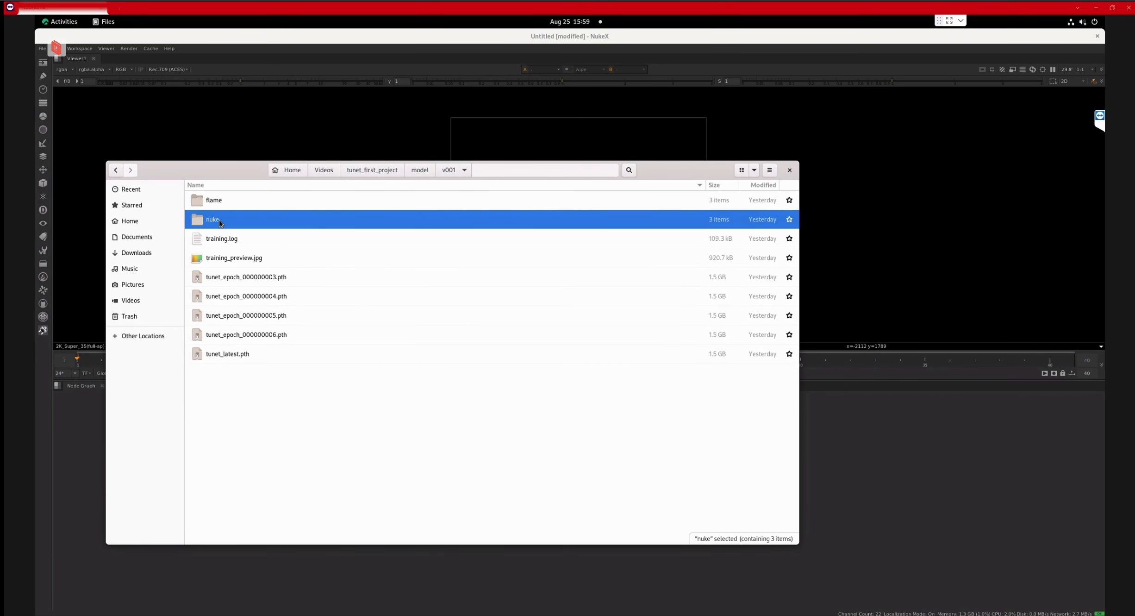
double_click(220, 223)
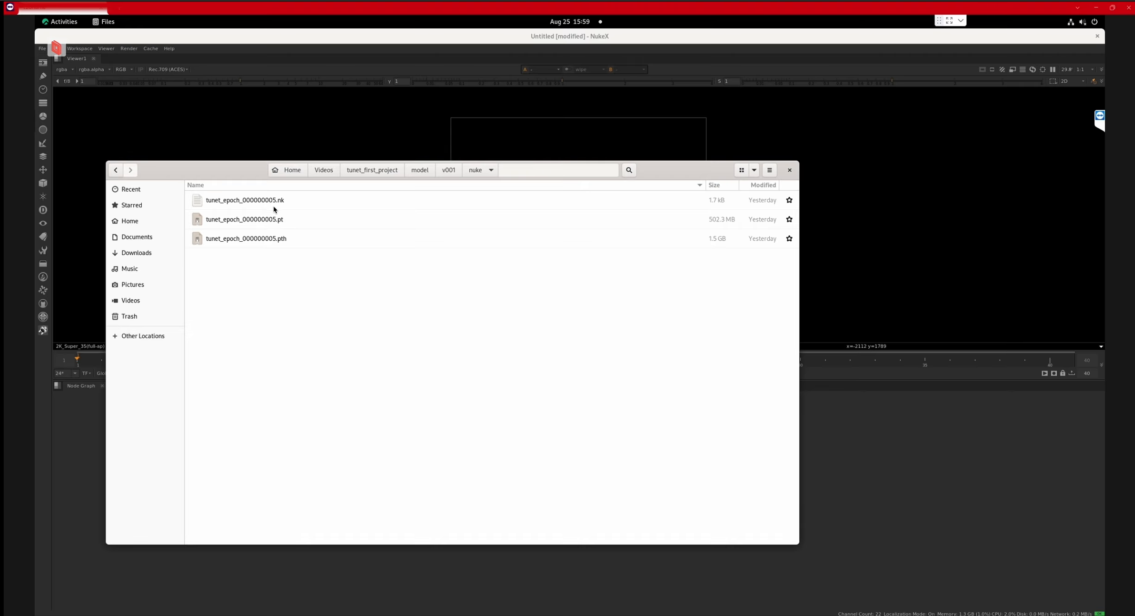
- Import tunet_epoch_000000005.nk from the nuke folder into the NukeX node graph and dismiss the warning
left_click(274, 208)
left_click(279, 219)
left_click(280, 237)
left_click(293, 207)
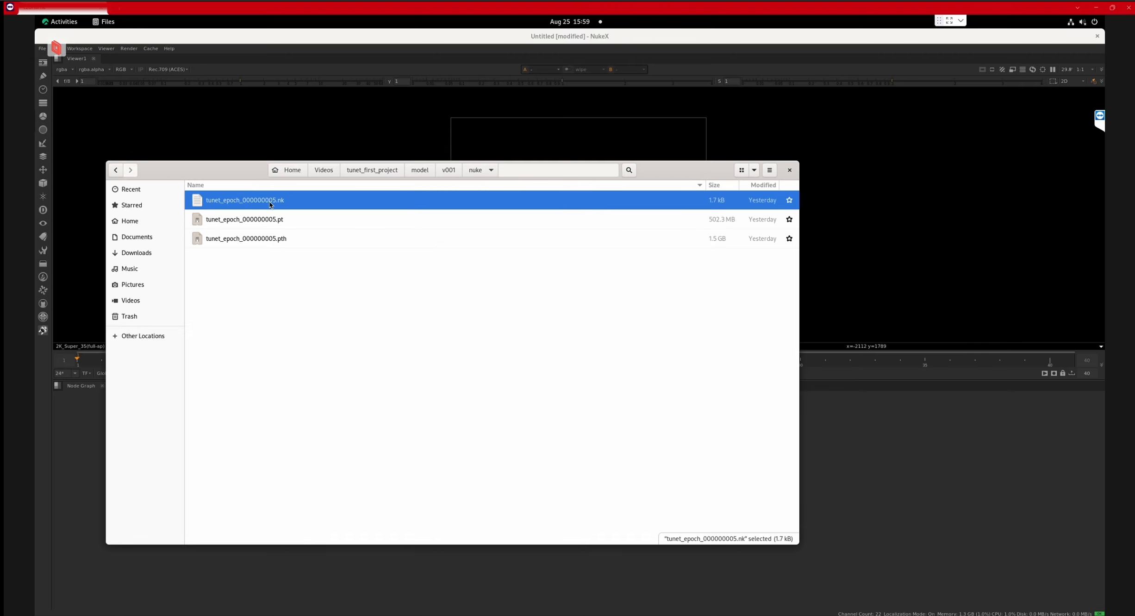
left_click_drag(224, 205, 851, 500)
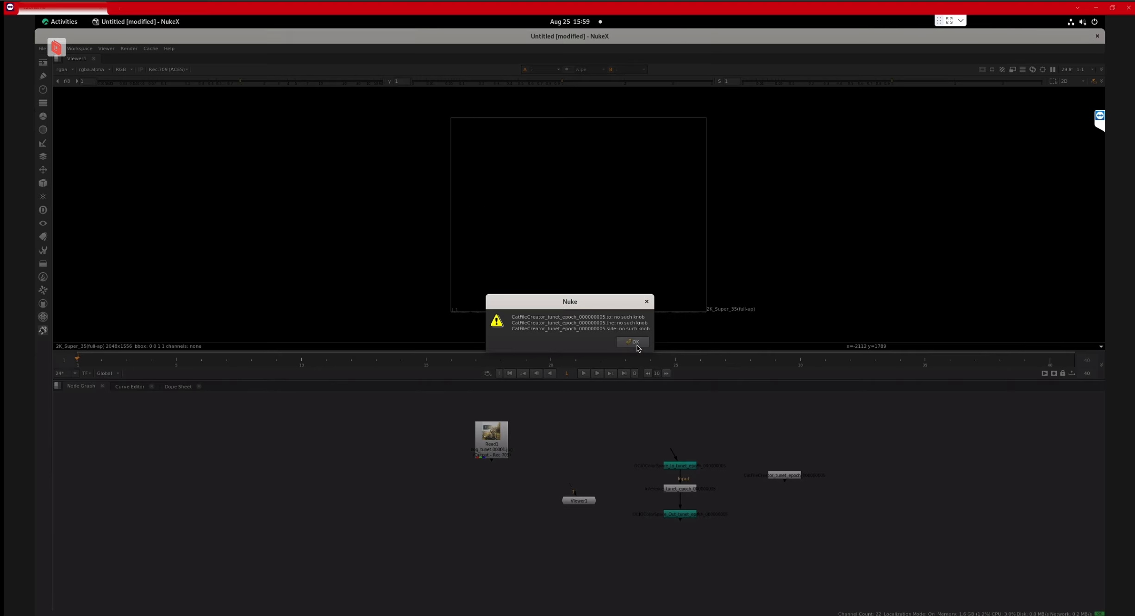
left_click(636, 343)
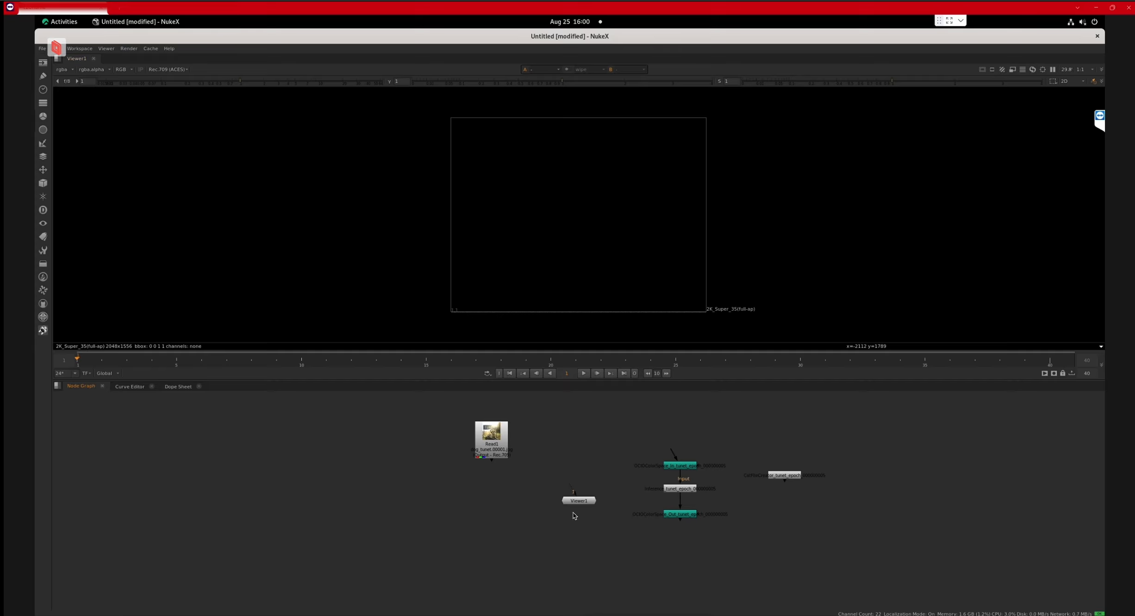
- Move the Viewer1 node lower in the graph and connect Read1 to the input of the imported network's upper green node
left_click_drag(578, 500, 553, 554)
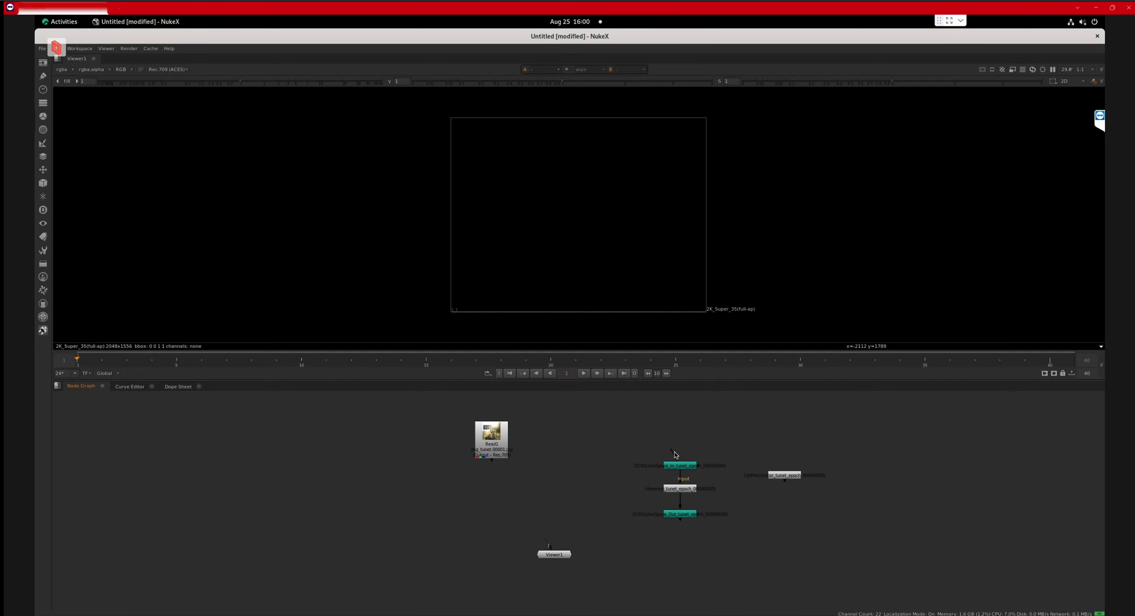
left_click_drag(674, 454, 514, 438)
left_click(696, 457)
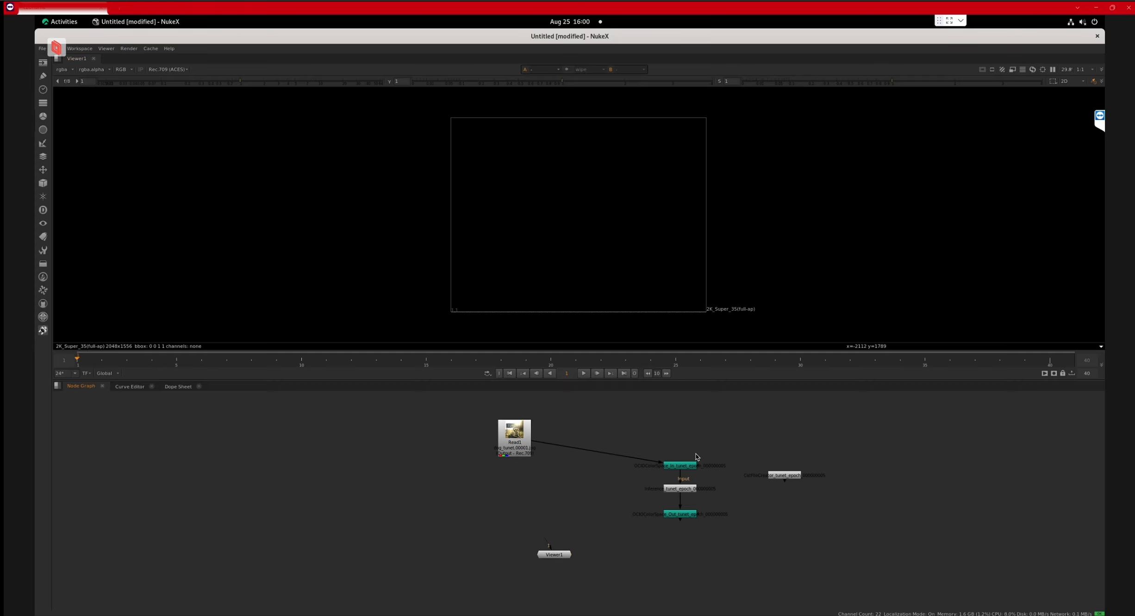
left_click(688, 469)
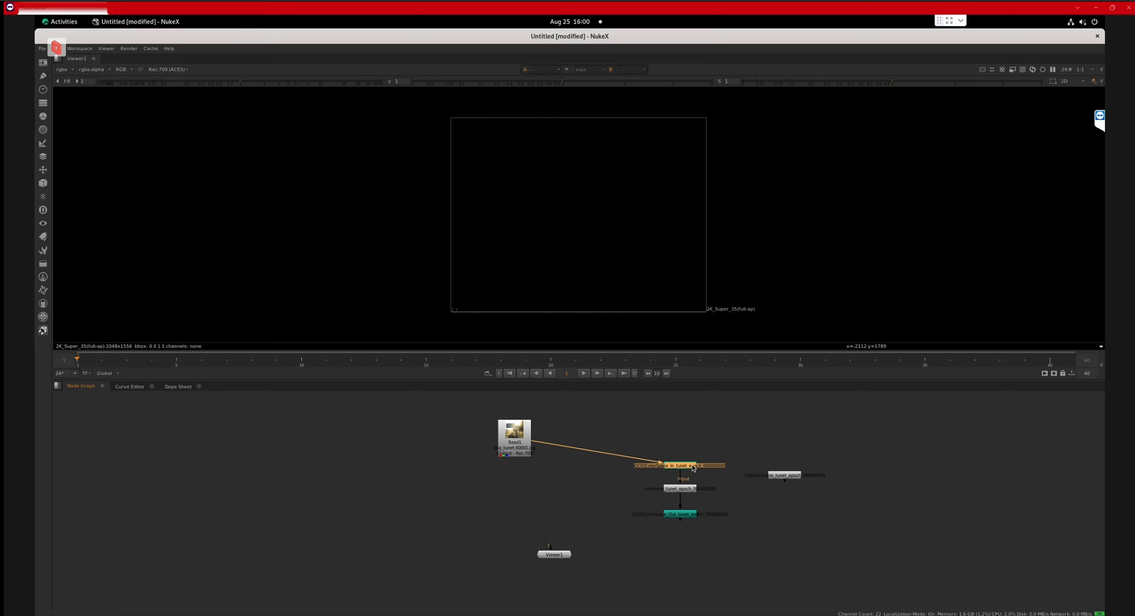
left_click(700, 449)
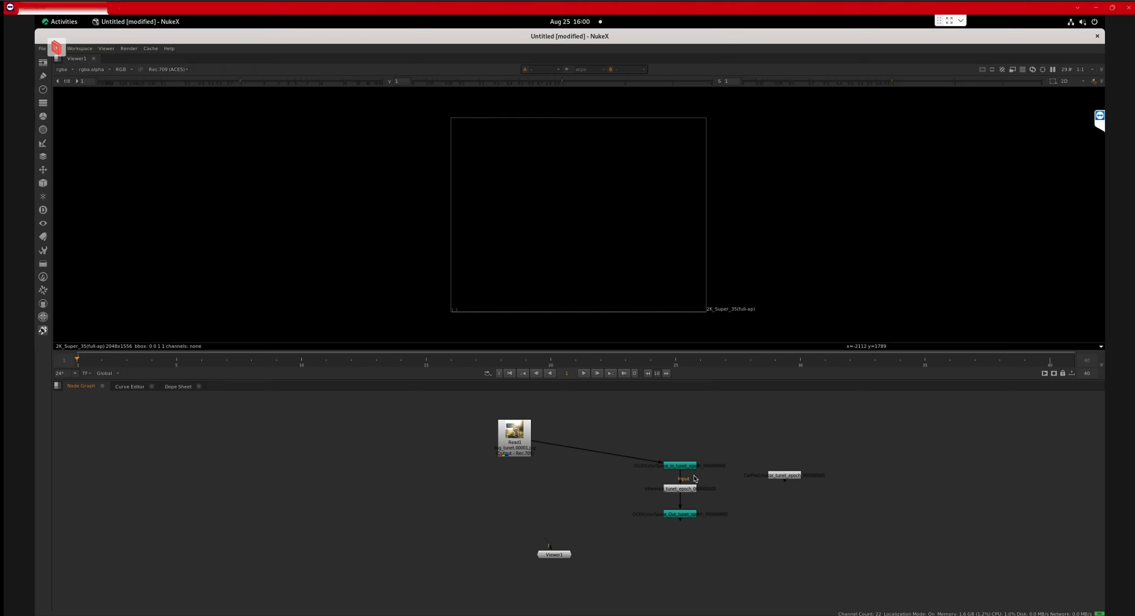
left_click(695, 467)
left_click(686, 515)
left_click(689, 467)
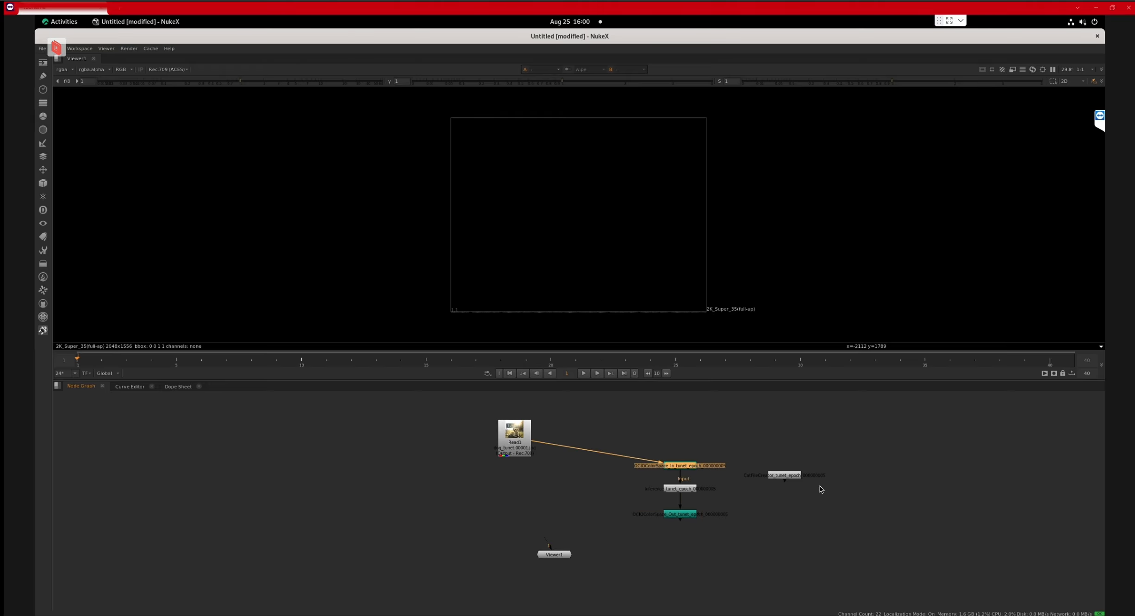
- Create the cat file and Inference node from the CatFileCreator node for tunet_epoch_000000005
left_click(785, 476)
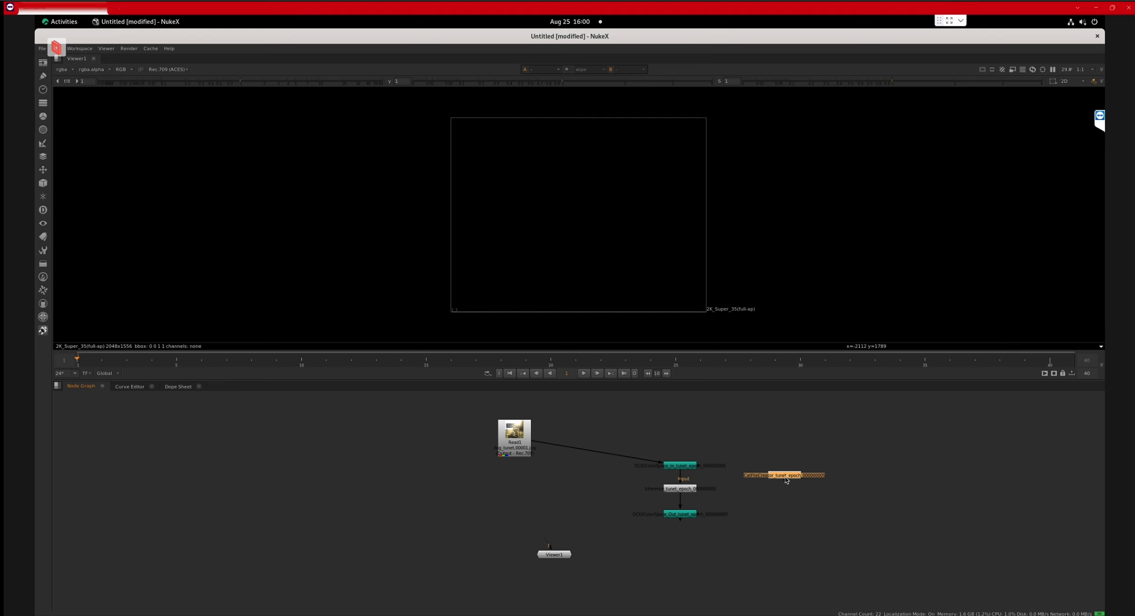
double_click(785, 476)
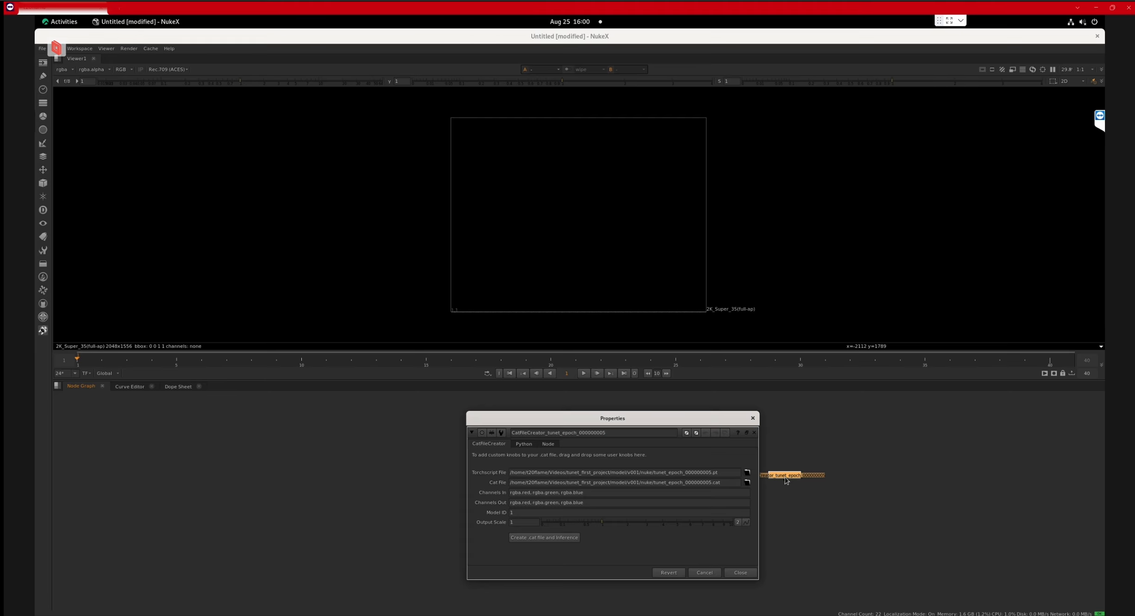
left_click(570, 539)
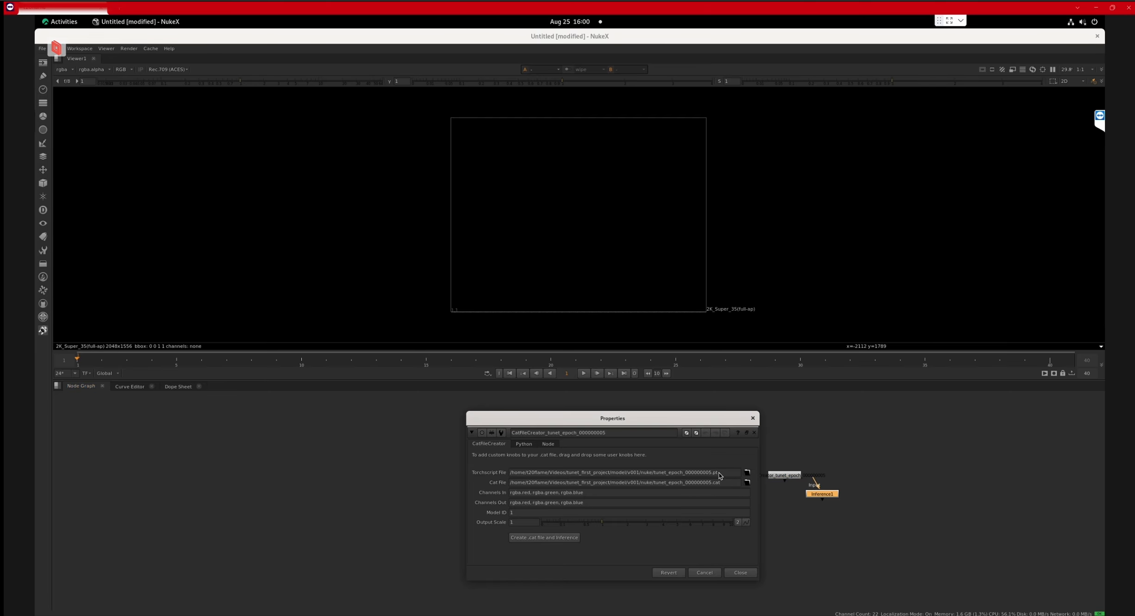